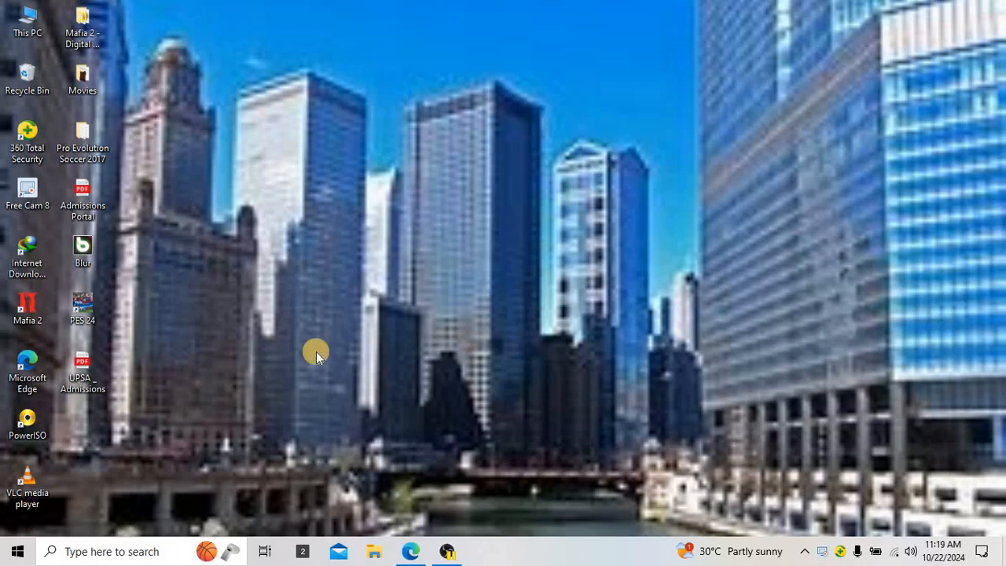
Launch Microsoft Edge, go to canva.com and dismiss the Canva Pro trial offer.
{"action": "double_click", "coordinate": [21, 385]}
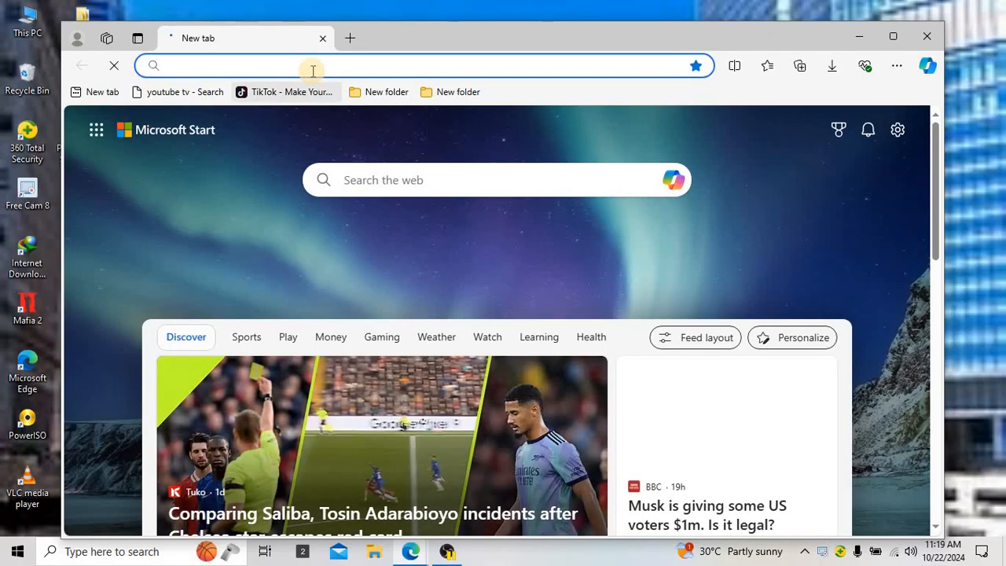
{"action": "left_click", "coordinate": [312, 66]}
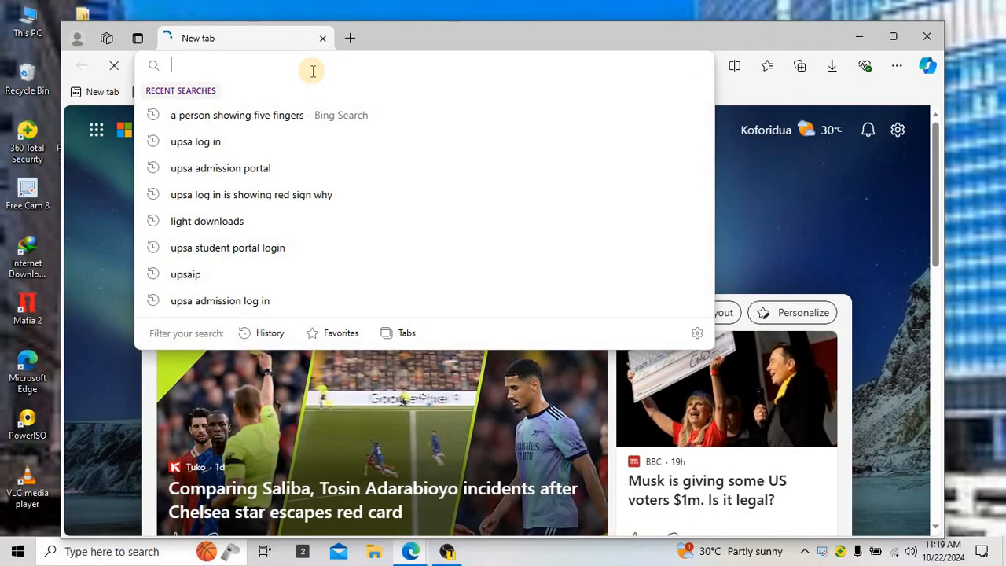
{"action": "type", "text": "canva"}
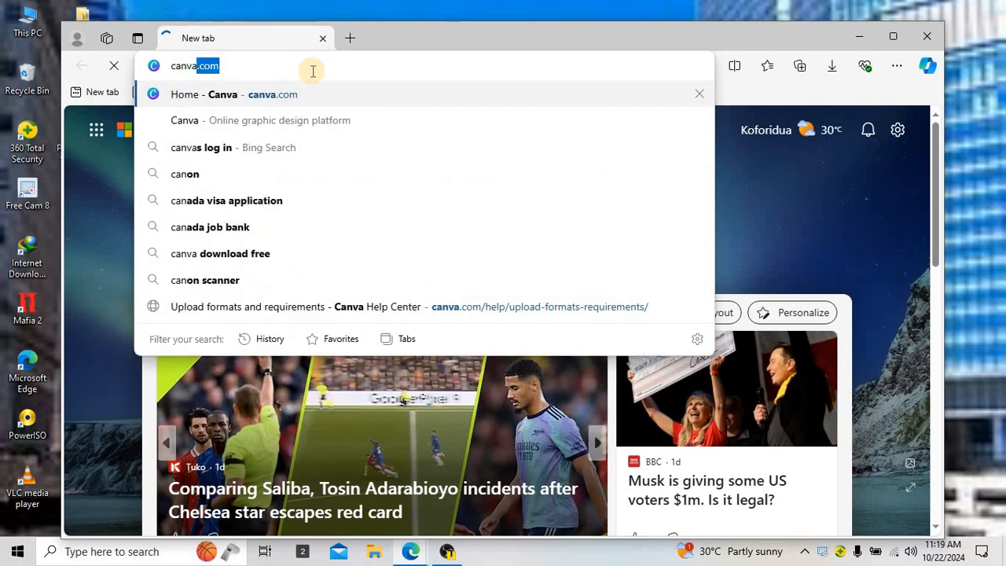
{"action": "key", "text": "Return"}
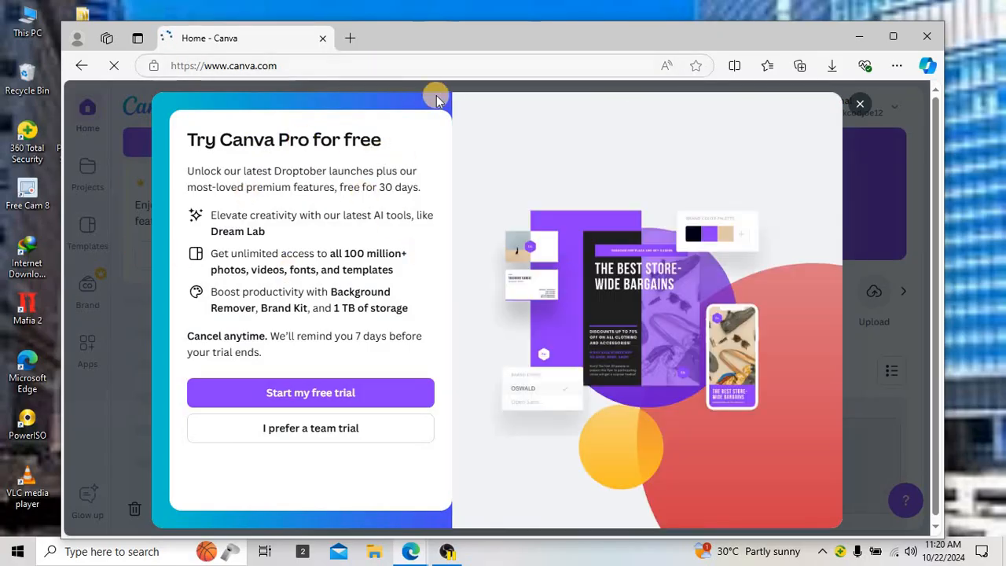
{"action": "left_click", "coordinate": [859, 106]}
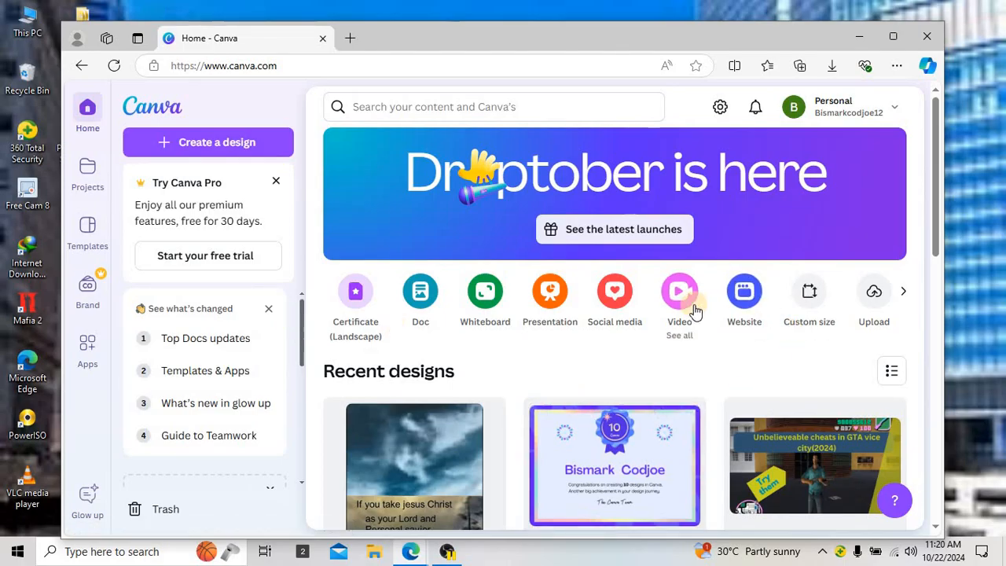
Start a new custom-size design and set its width to 1920 px.
{"action": "left_click", "coordinate": [810, 291]}
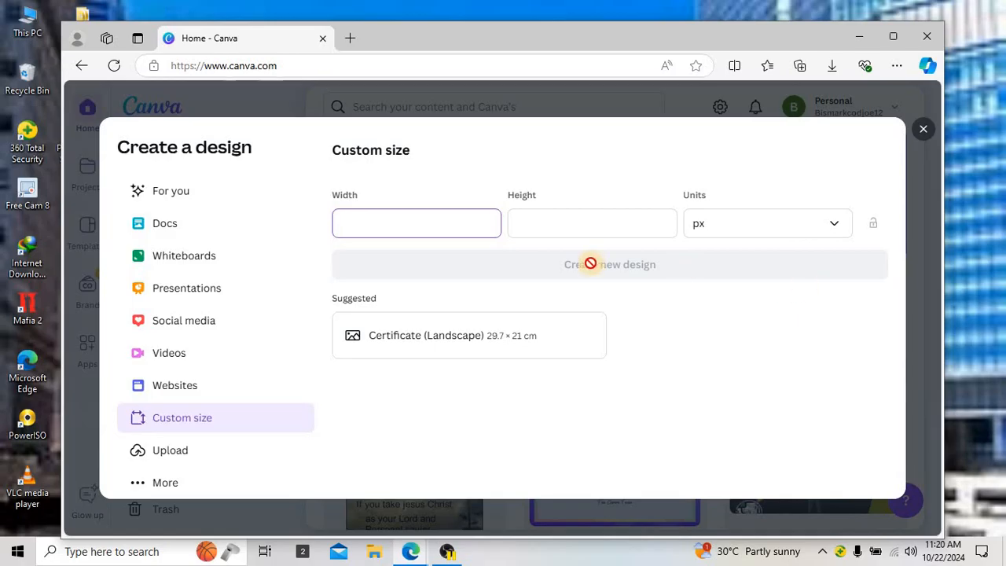
{"action": "left_click", "coordinate": [368, 223]}
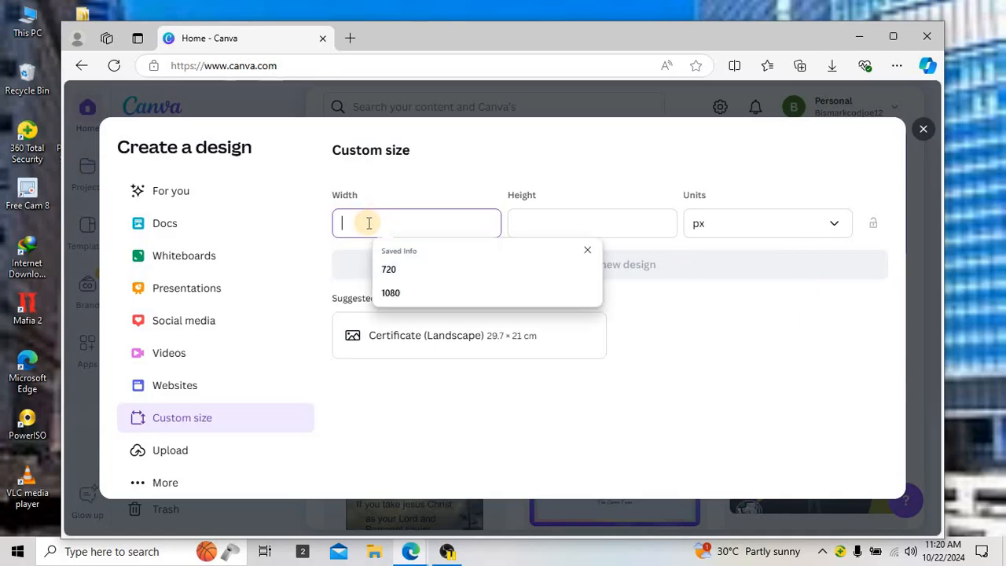
{"action": "type", "text": "1080"}
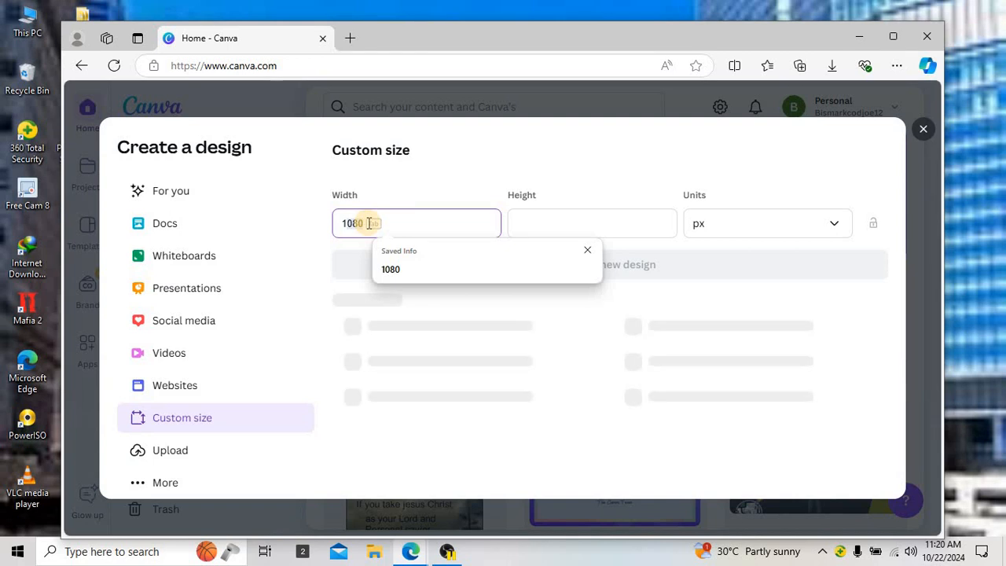
{"action": "key", "text": "BackSpace"}
{"action": "key", "text": "BackSpace"}
{"action": "key", "text": "BackSpace"}
{"action": "key", "text": "BackSpace"}
{"action": "type", "text": "1920"}
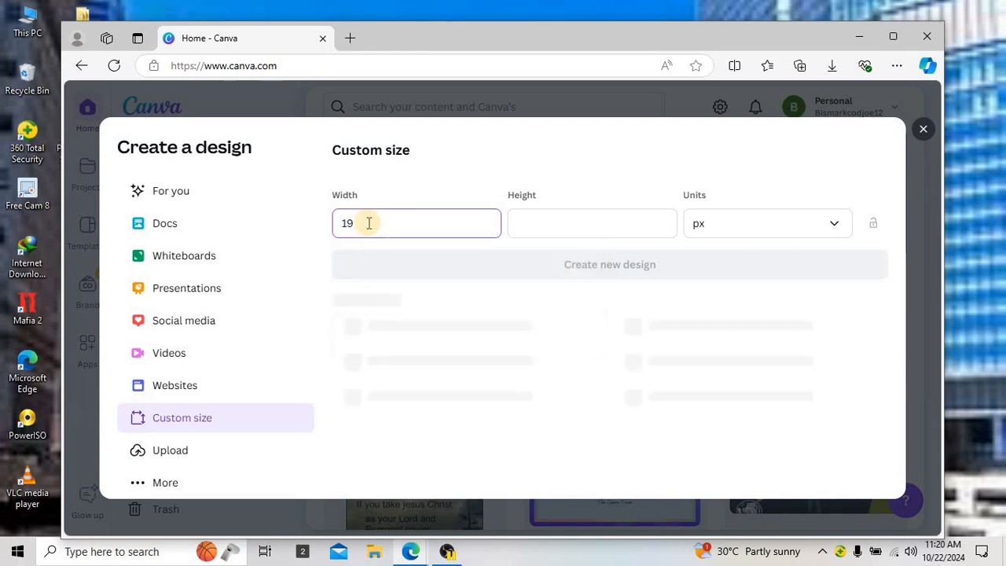
Set the custom design's height to 1080, keep the units in px, and create the new design.
{"action": "left_click", "coordinate": [539, 234]}
{"action": "type", "text": "1"}
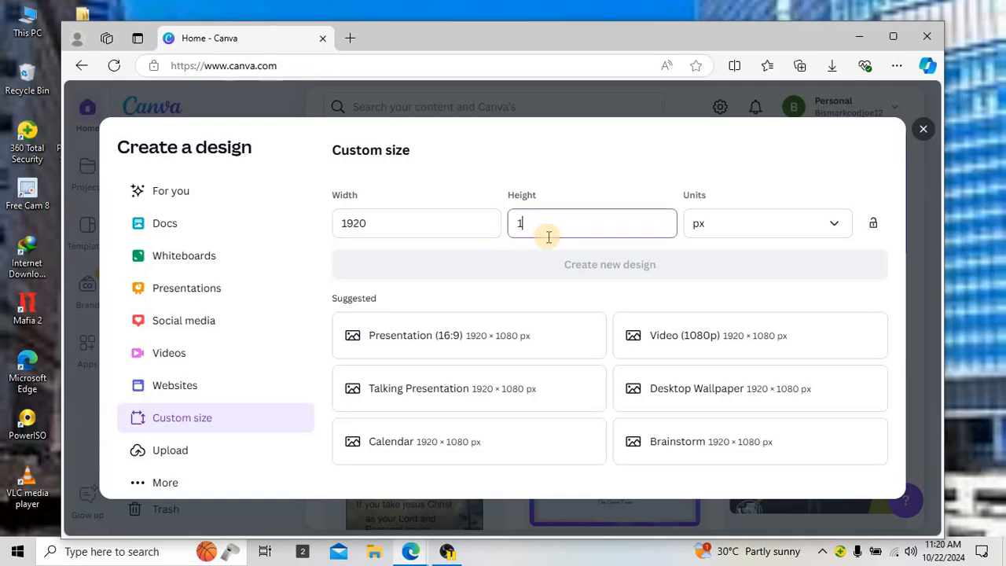
{"action": "type", "text": "080"}
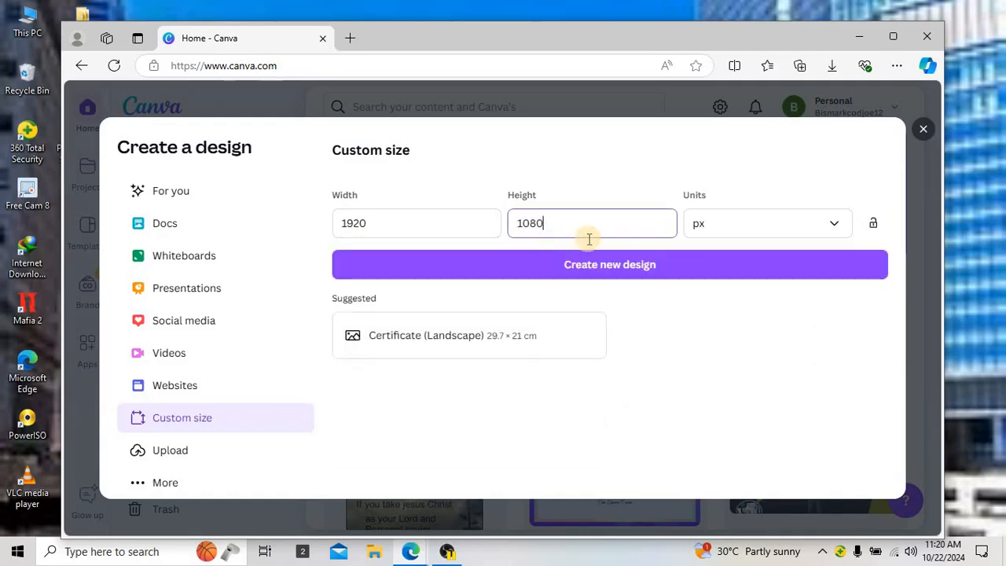
{"action": "left_click", "coordinate": [834, 226]}
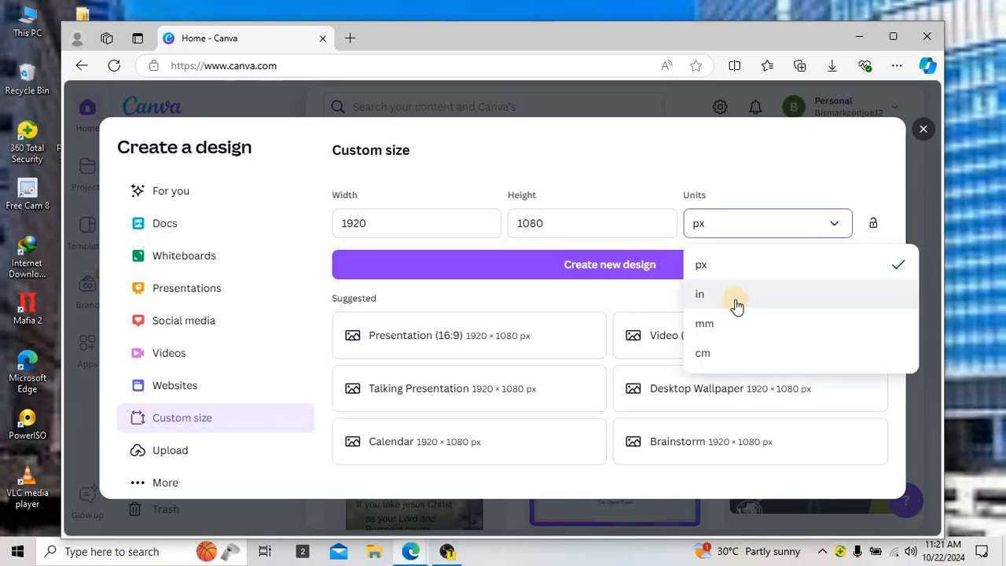
{"action": "left_click", "coordinate": [618, 266]}
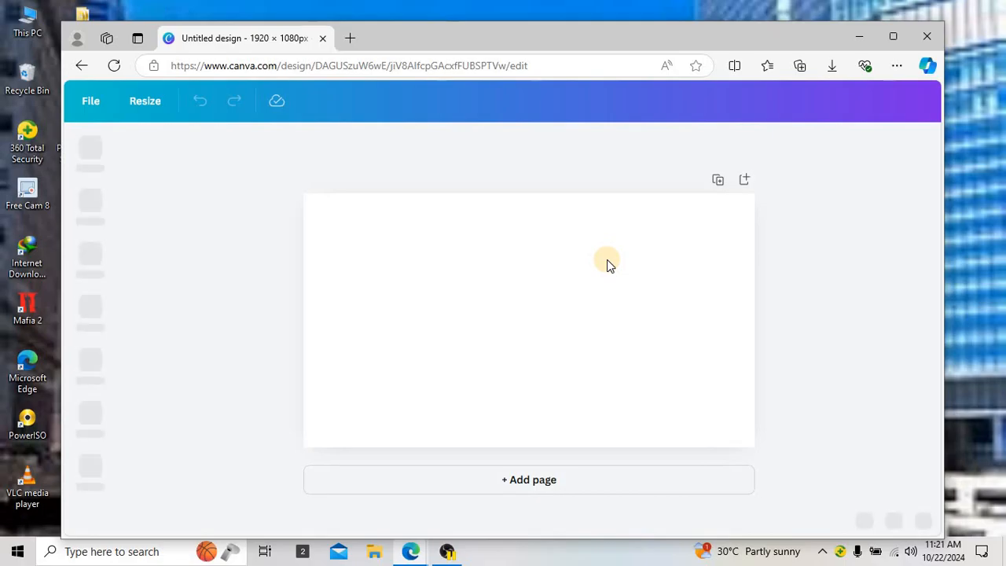
Show the uploaded images for the blank design and begin uploading a file from the computer.
{"action": "left_click", "coordinate": [528, 246]}
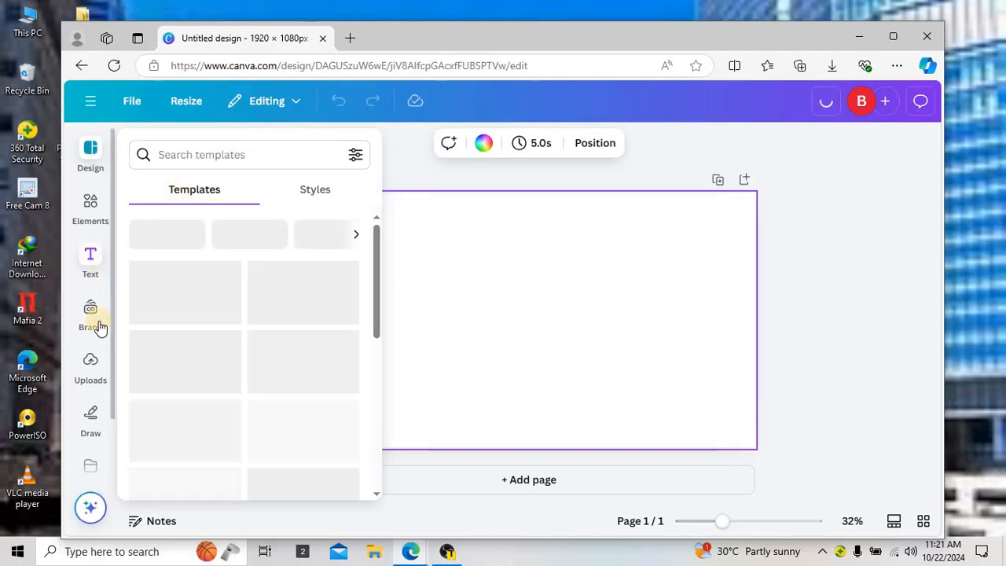
{"action": "left_click", "coordinate": [85, 377]}
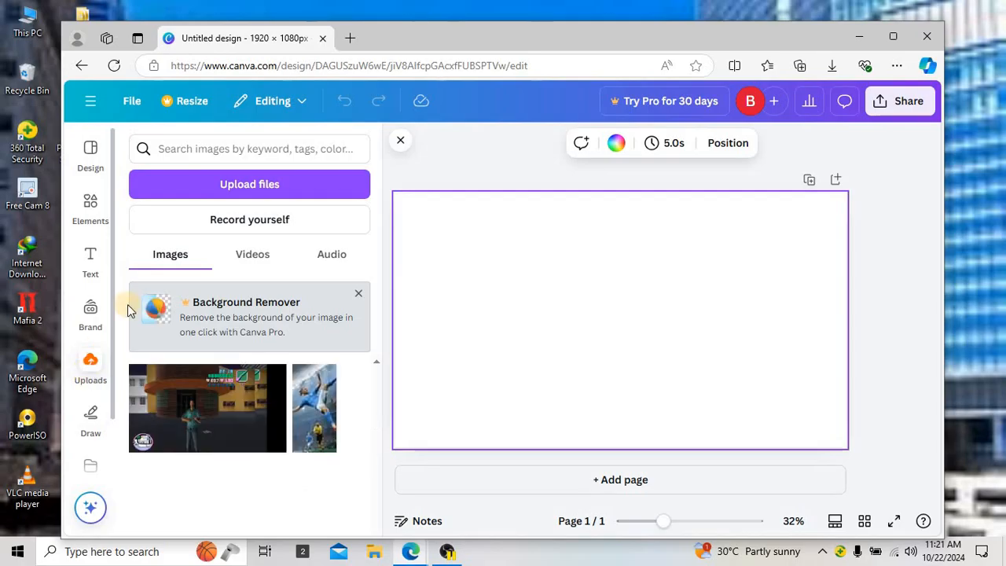
{"action": "left_click", "coordinate": [237, 184]}
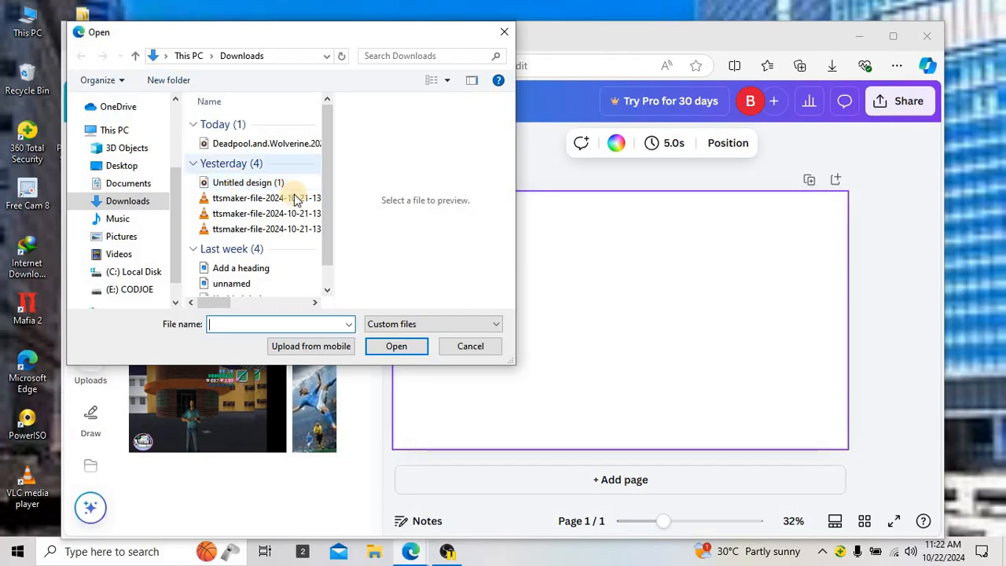
{"action": "left_click", "coordinate": [118, 238]}
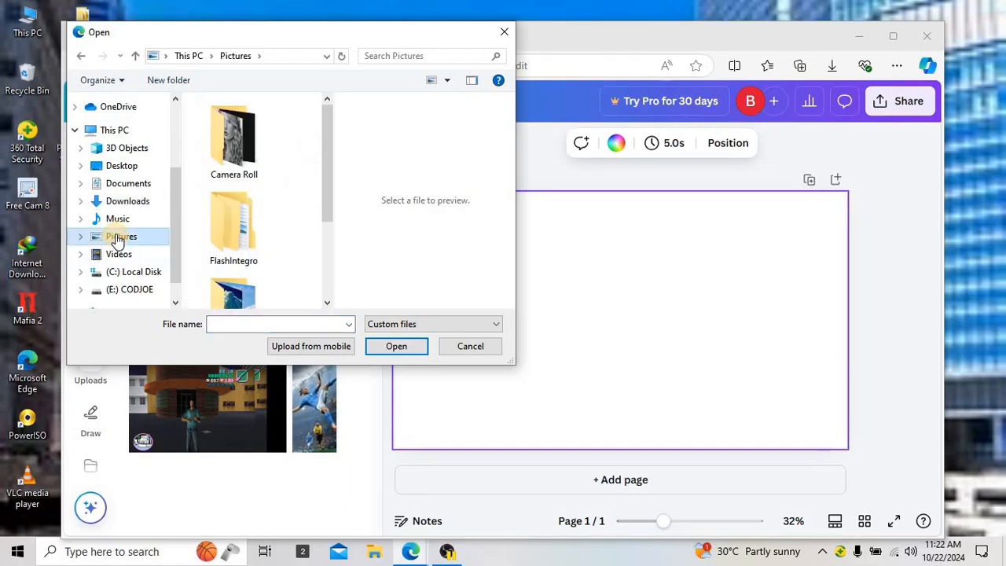
{"action": "left_click_drag", "start_coordinate": [326, 135], "coordinate": [331, 175]}
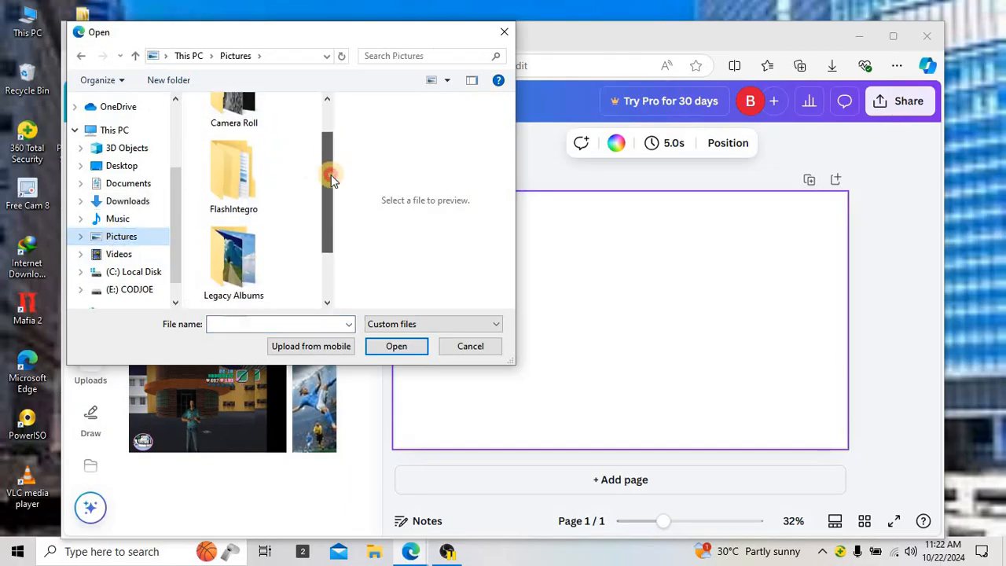
{"action": "left_click", "coordinate": [232, 222]}
{"action": "double_click", "coordinate": [232, 222]}
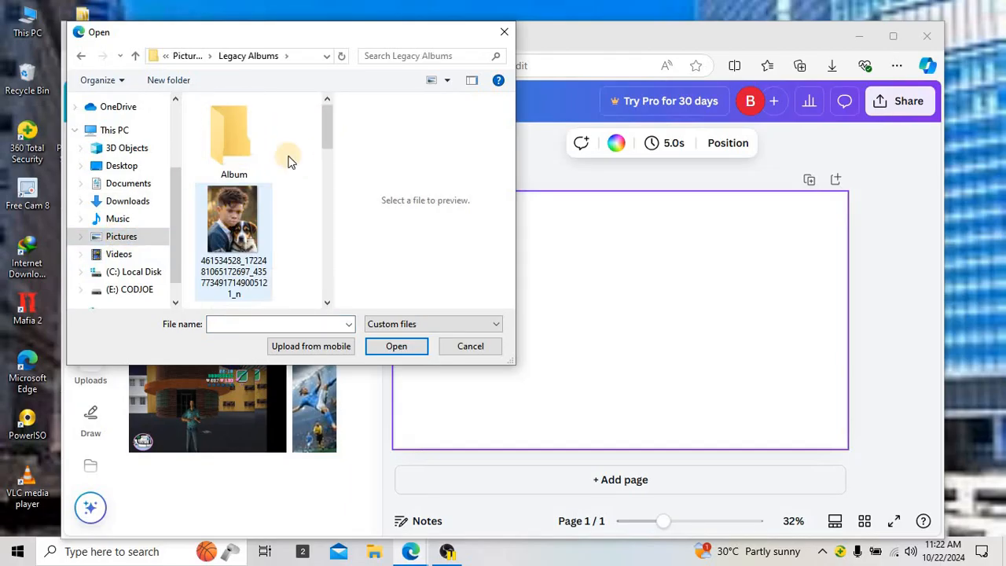
{"action": "left_click", "coordinate": [80, 55]}
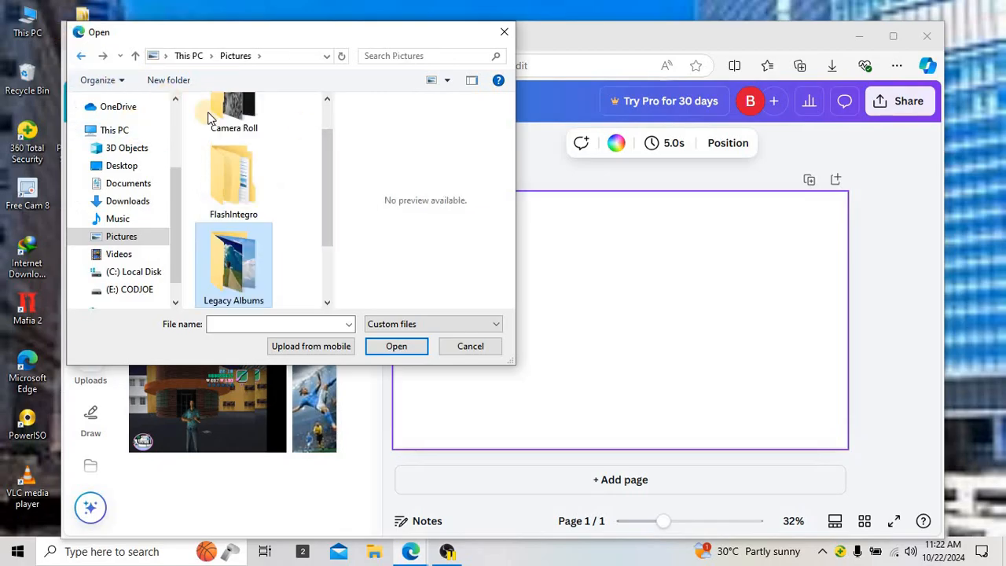
Upload the blue and purple ray background image "download (1)" from the 3D Objects folder.
{"action": "left_click", "coordinate": [126, 148]}
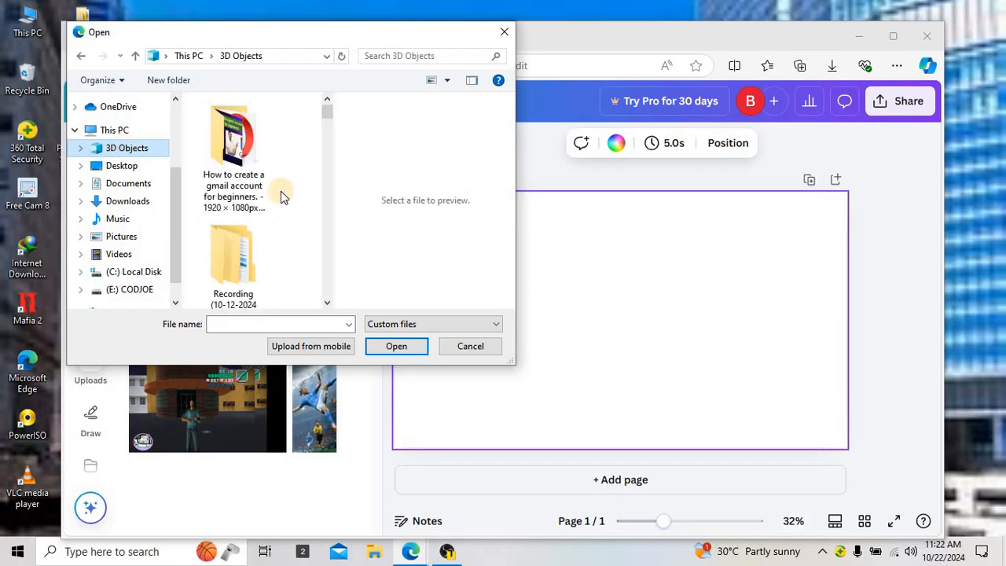
{"action": "left_click_drag", "start_coordinate": [328, 112], "coordinate": [330, 156]}
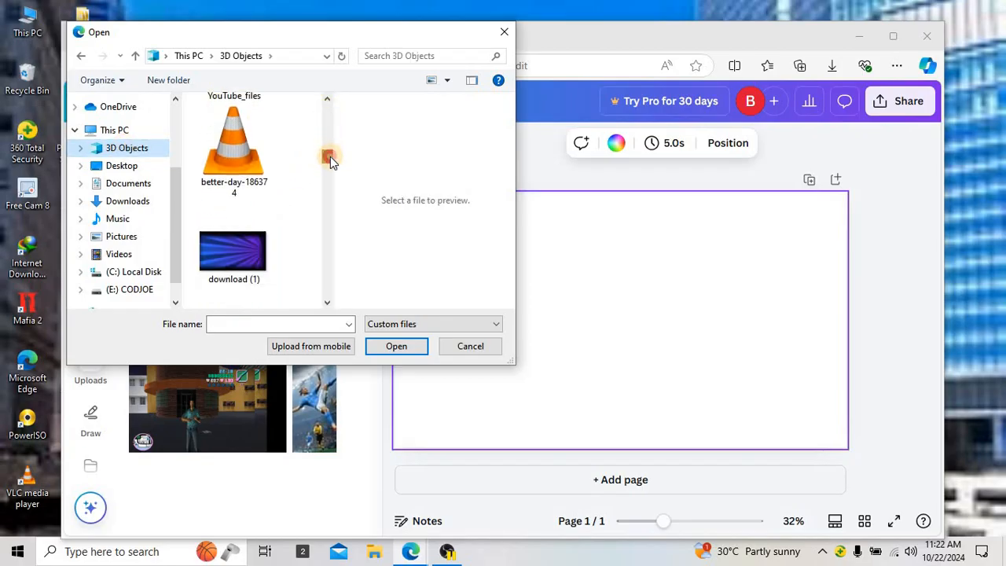
{"action": "left_click", "coordinate": [232, 252]}
{"action": "left_click", "coordinate": [397, 345]}
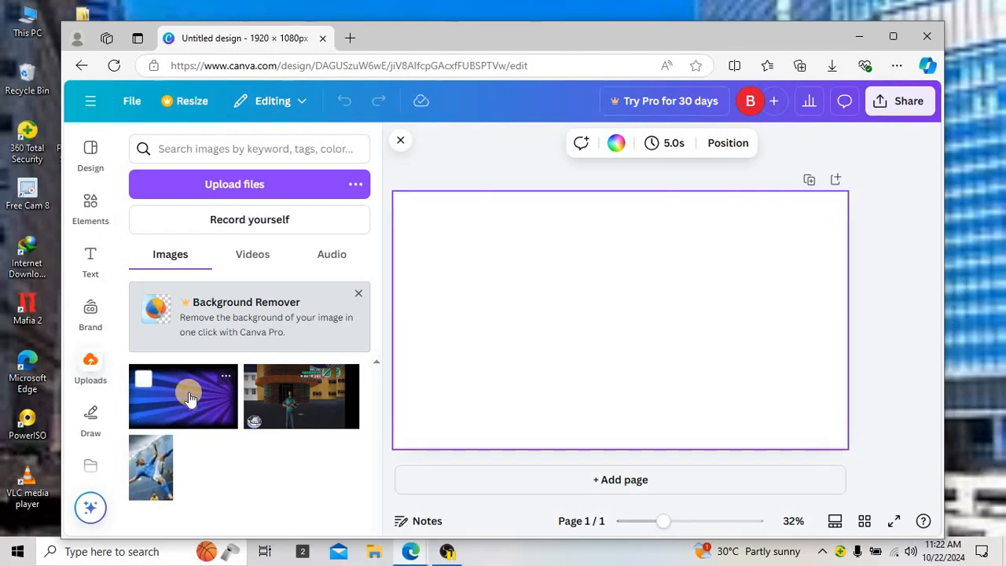
Place the blue and purple ray image on the page and stretch it to fill the whole canvas.
{"action": "left_click", "coordinate": [189, 396]}
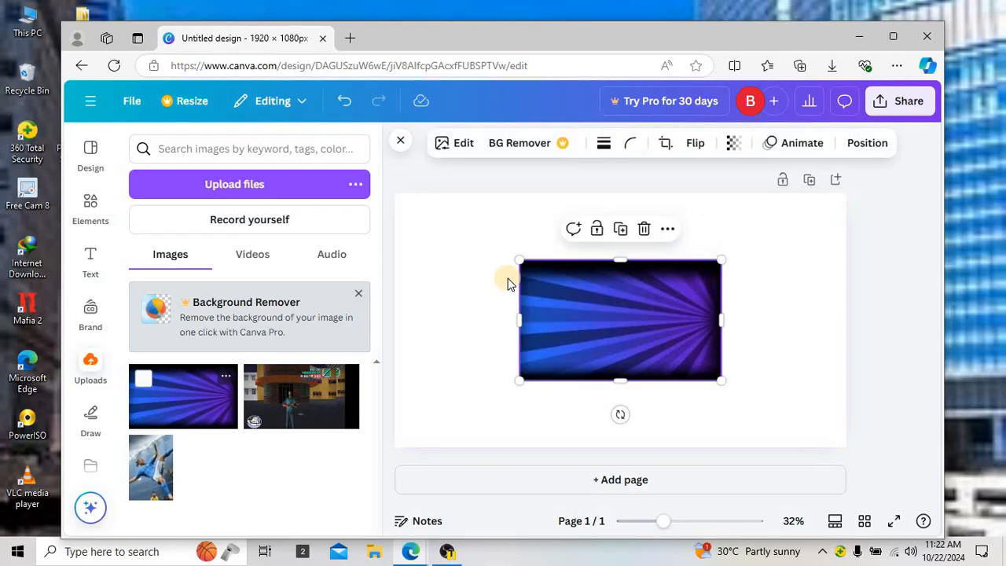
{"action": "left_click", "coordinate": [788, 262]}
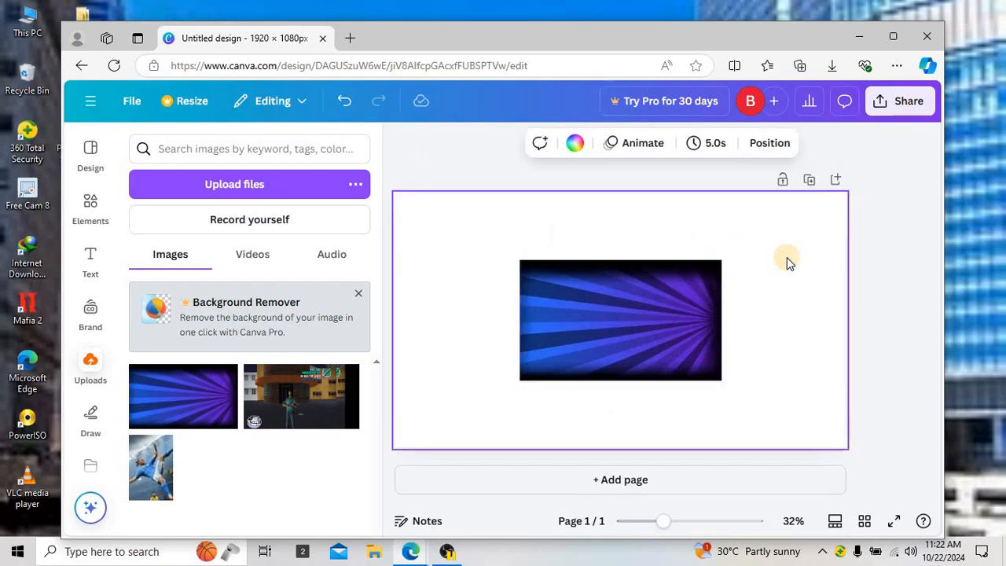
{"action": "left_click", "coordinate": [679, 289]}
{"action": "left_click_drag", "start_coordinate": [720, 259], "coordinate": [833, 193]}
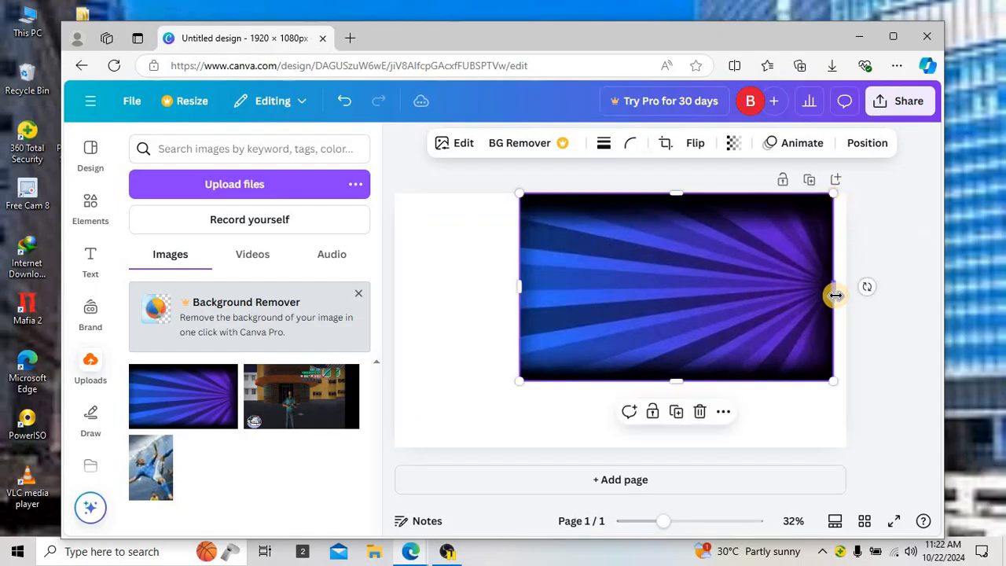
{"action": "left_click_drag", "start_coordinate": [835, 294], "coordinate": [847, 294]}
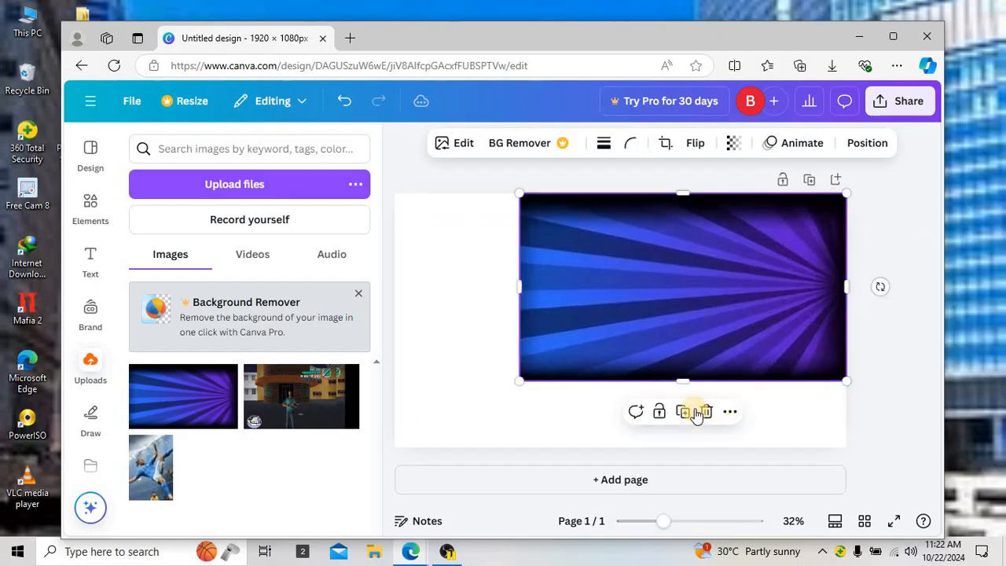
{"action": "left_click_drag", "start_coordinate": [685, 378], "coordinate": [684, 447]}
{"action": "left_click_drag", "start_coordinate": [517, 319], "coordinate": [393, 312]}
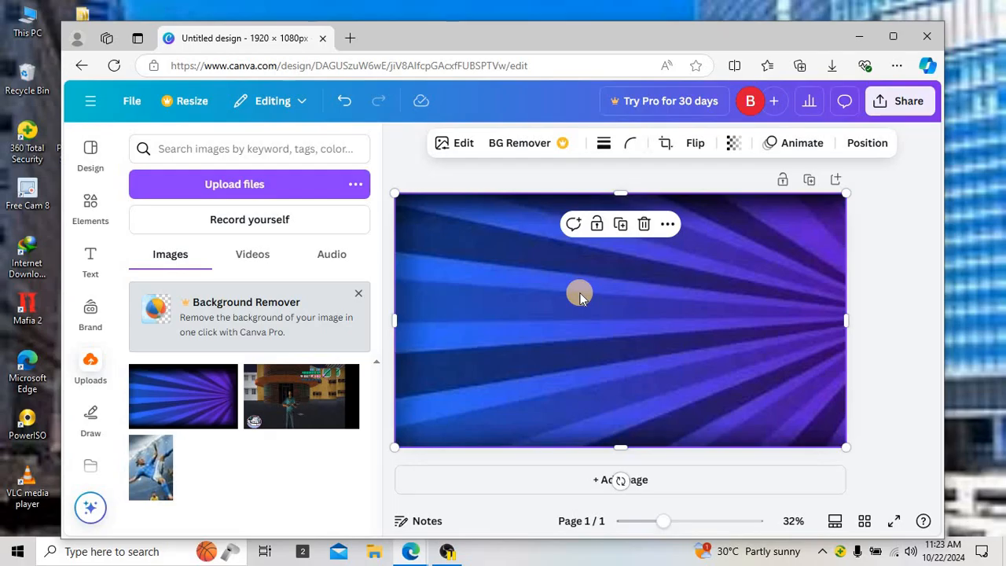
Upload the open-hand picture "download (1)" from the Album folder inside Pictures > Legacy Albums.
{"action": "left_click", "coordinate": [234, 188]}
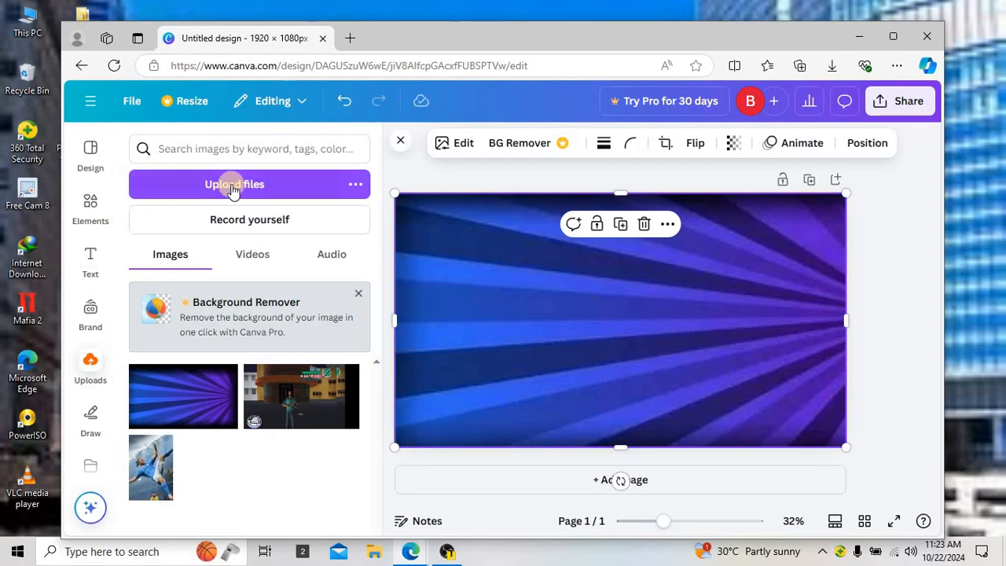
{"action": "left_click", "coordinate": [250, 194]}
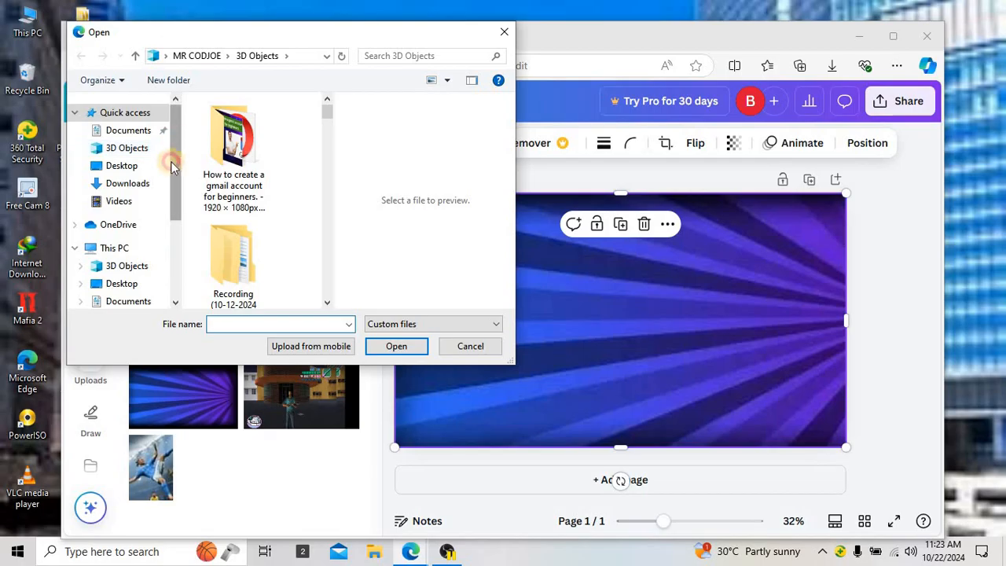
{"action": "left_click_drag", "start_coordinate": [172, 166], "coordinate": [174, 213]}
{"action": "left_click", "coordinate": [122, 253]}
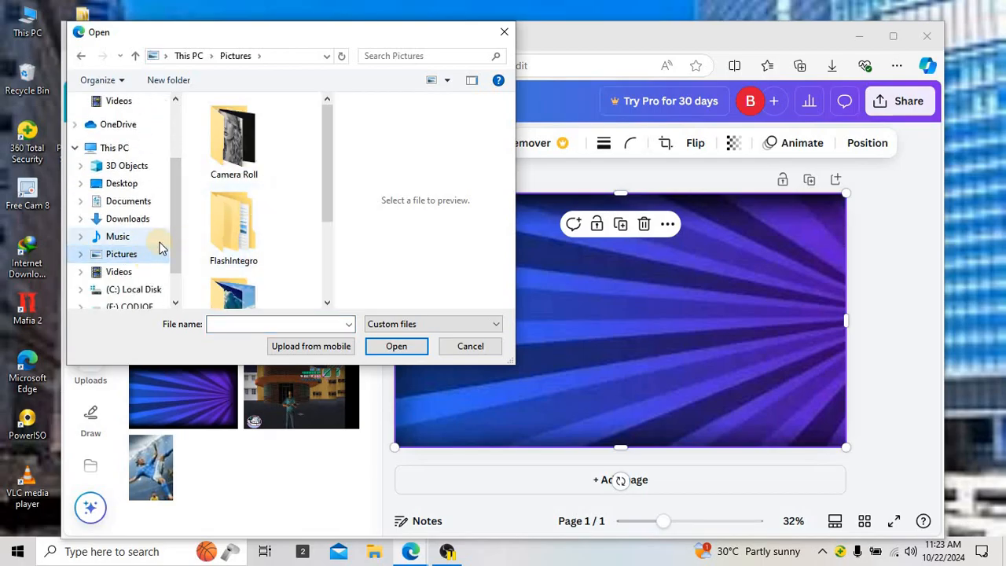
{"action": "left_click_drag", "start_coordinate": [329, 167], "coordinate": [331, 220]}
{"action": "left_click", "coordinate": [224, 239]}
{"action": "double_click", "coordinate": [224, 239]}
{"action": "left_click", "coordinate": [234, 132]}
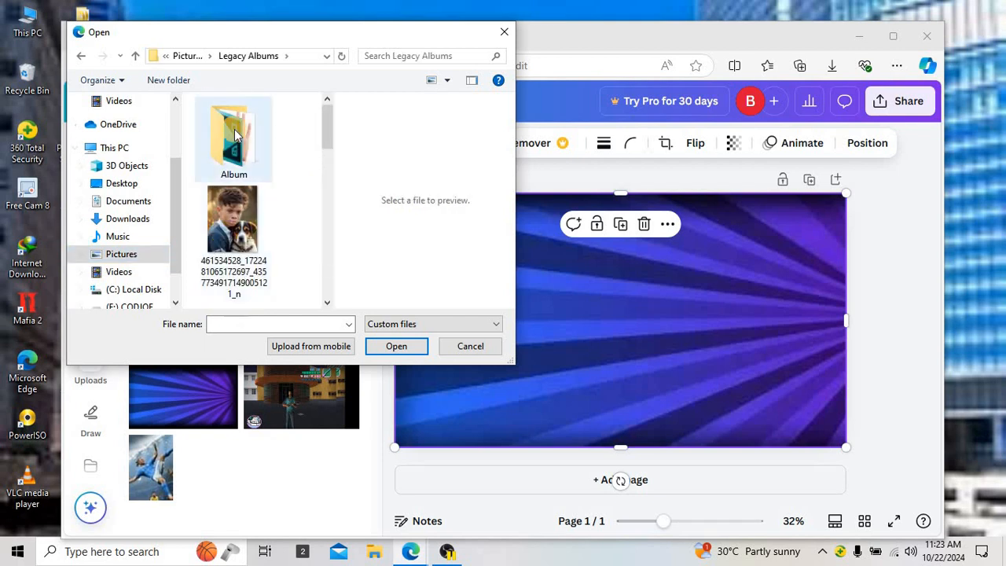
{"action": "double_click", "coordinate": [233, 132]}
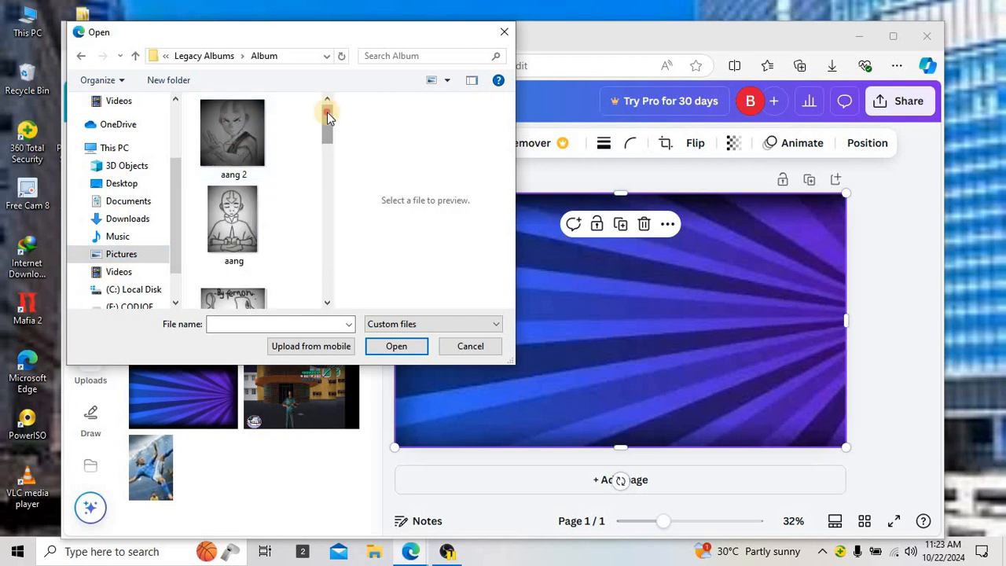
{"action": "left_click_drag", "start_coordinate": [325, 112], "coordinate": [327, 169]}
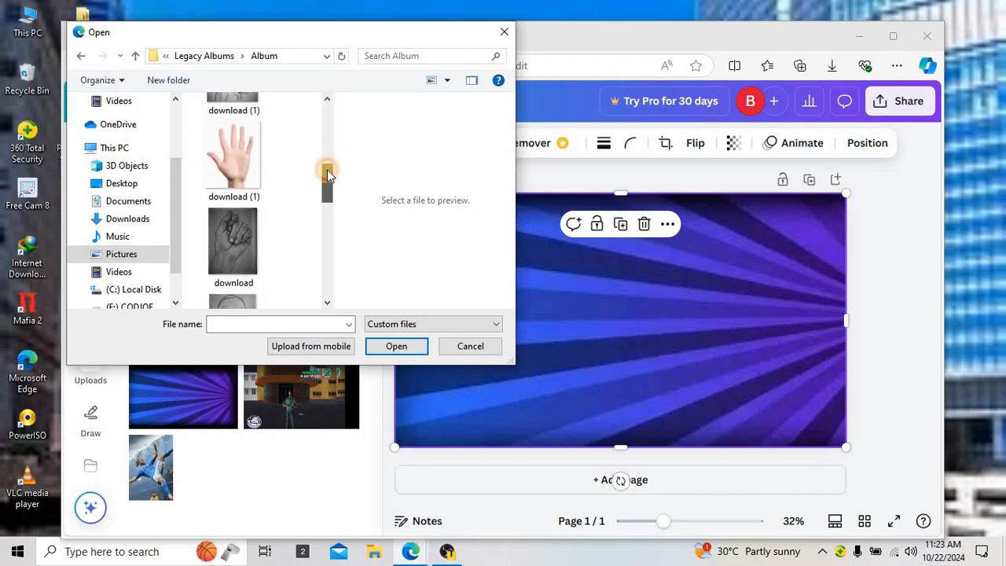
{"action": "double_click", "coordinate": [234, 164]}
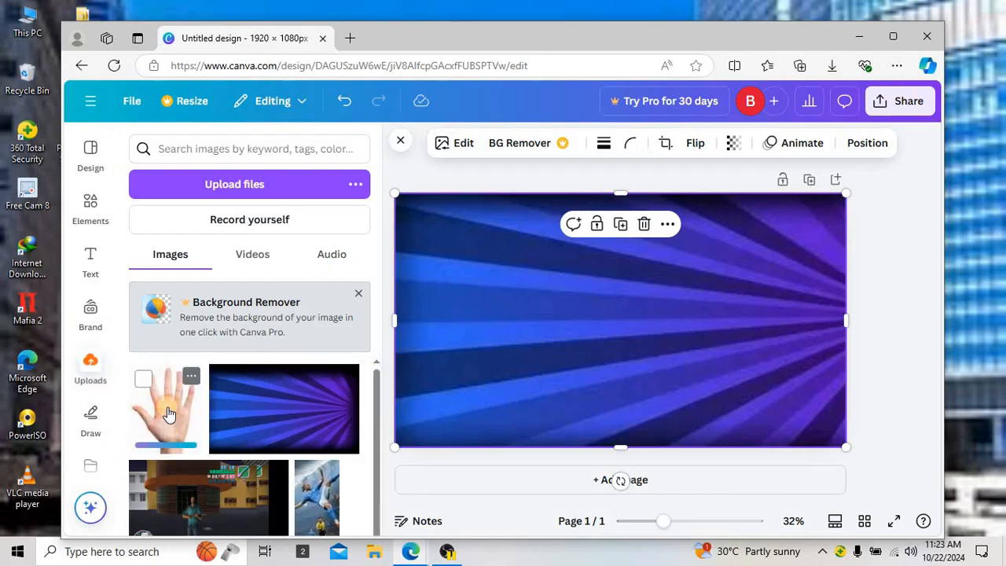
Place the uploaded open-hand picture on the page, enlarge it slightly and align it in the page's lower-left corner.
{"action": "left_click", "coordinate": [167, 410]}
{"action": "left_click_drag", "start_coordinate": [643, 322], "coordinate": [469, 334]}
{"action": "left_click_drag", "start_coordinate": [495, 281], "coordinate": [513, 254]}
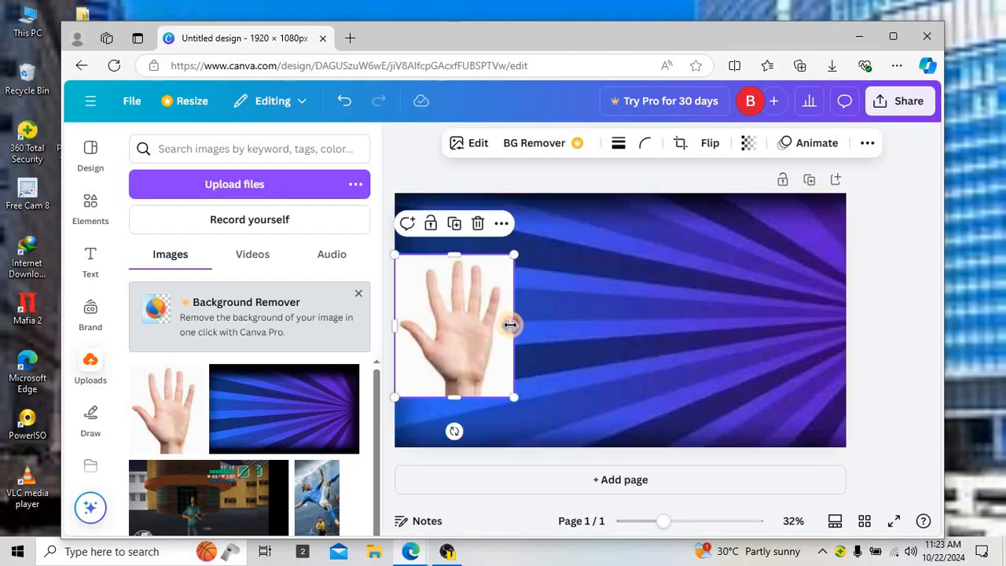
{"action": "mouse_move", "coordinate": [510, 324]}
{"action": "left_mouse_down"}
{"action": "mouse_move", "coordinate": [535, 323]}
{"action": "mouse_move", "coordinate": [507, 320]}
{"action": "left_mouse_up"}
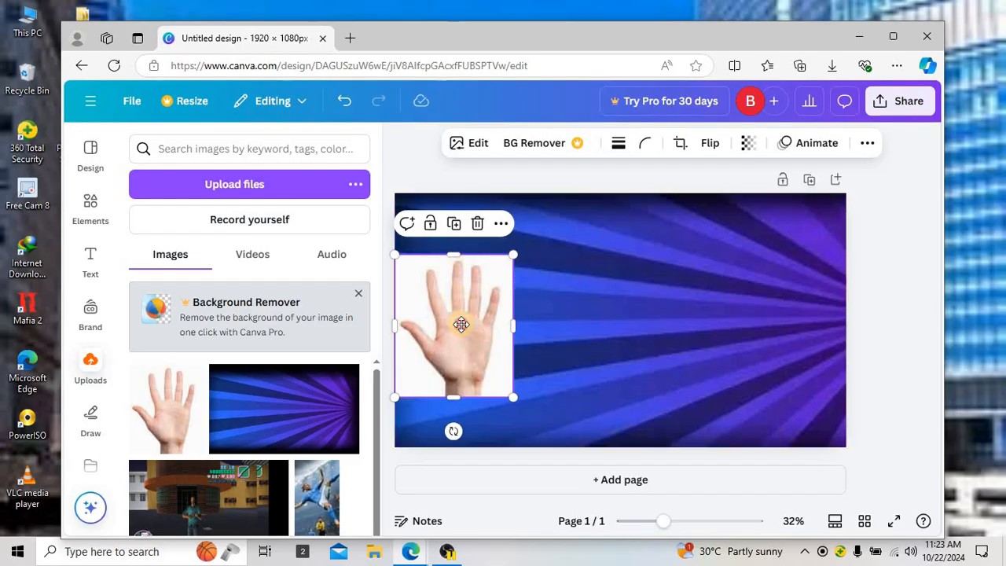
{"action": "left_click_drag", "start_coordinate": [461, 321], "coordinate": [465, 352]}
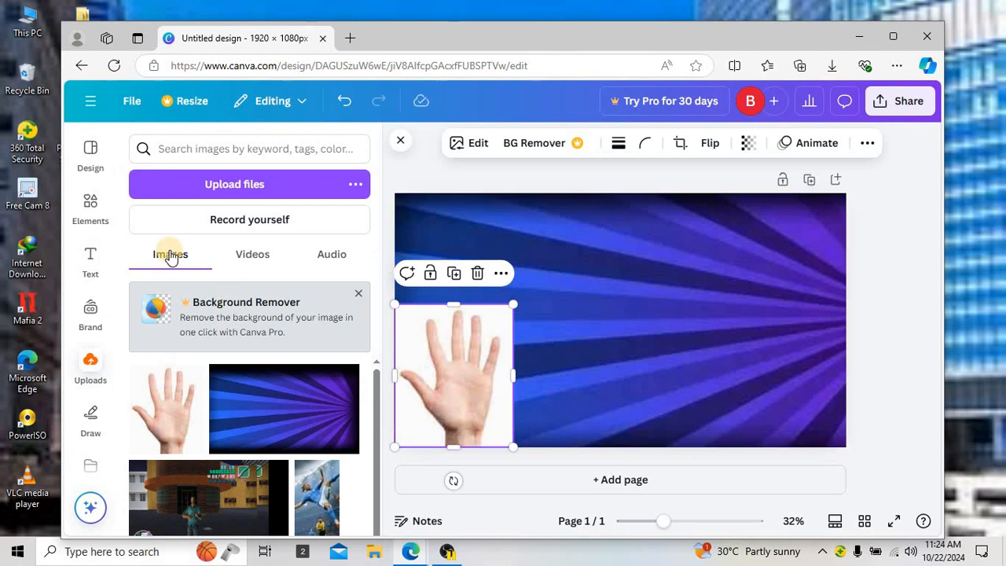
Add a heading text box, widen it to nearly the full page width and move it up slightly.
{"action": "left_click", "coordinate": [92, 262]}
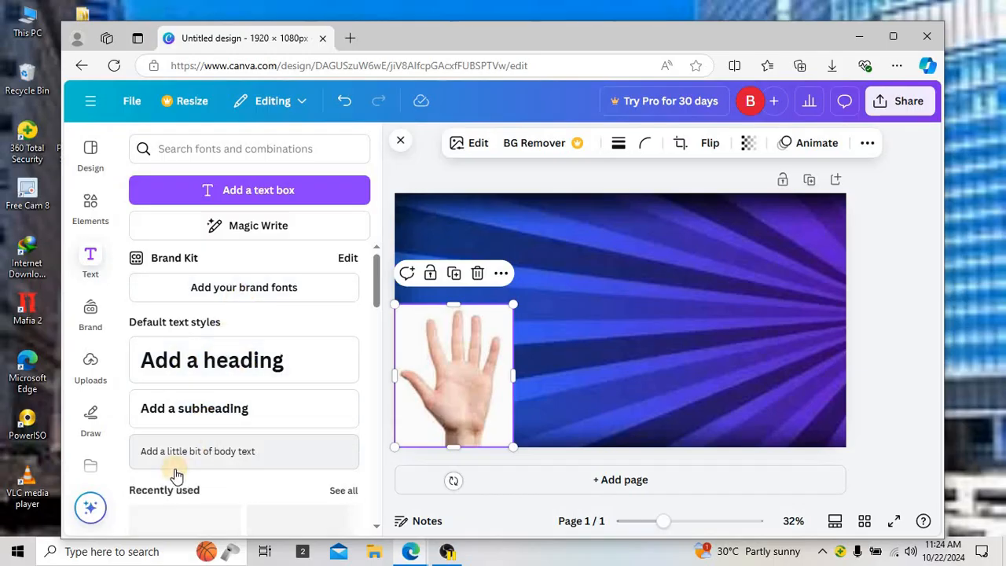
{"action": "left_click", "coordinate": [211, 369]}
{"action": "double_click", "coordinate": [610, 318]}
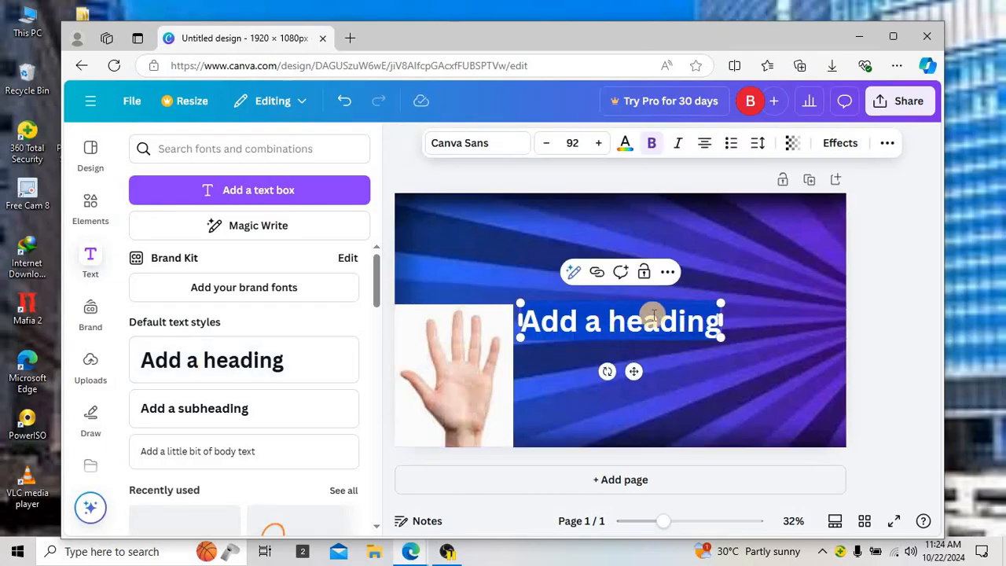
{"action": "left_click_drag", "start_coordinate": [724, 318], "coordinate": [841, 321]}
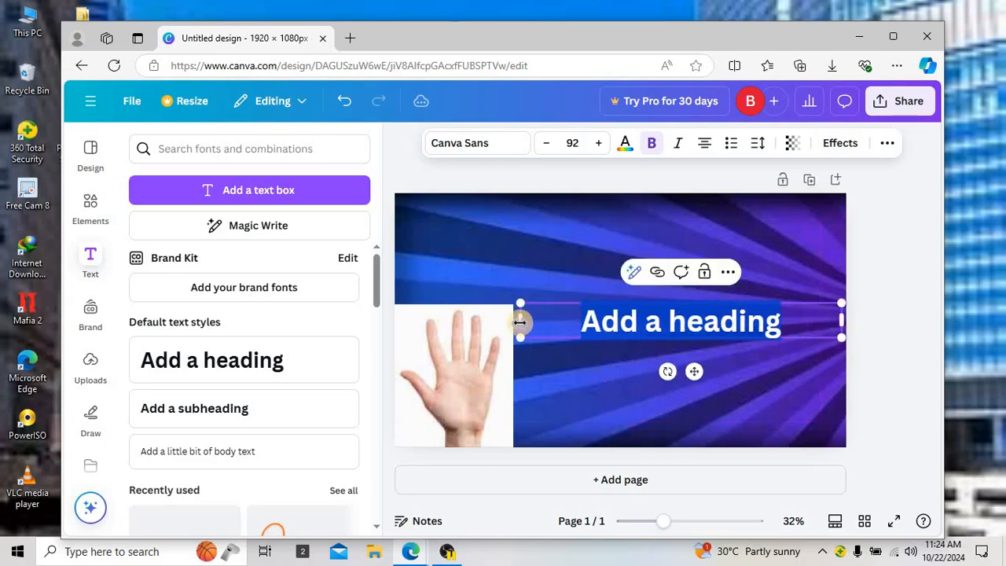
{"action": "left_click_drag", "start_coordinate": [518, 321], "coordinate": [407, 321]}
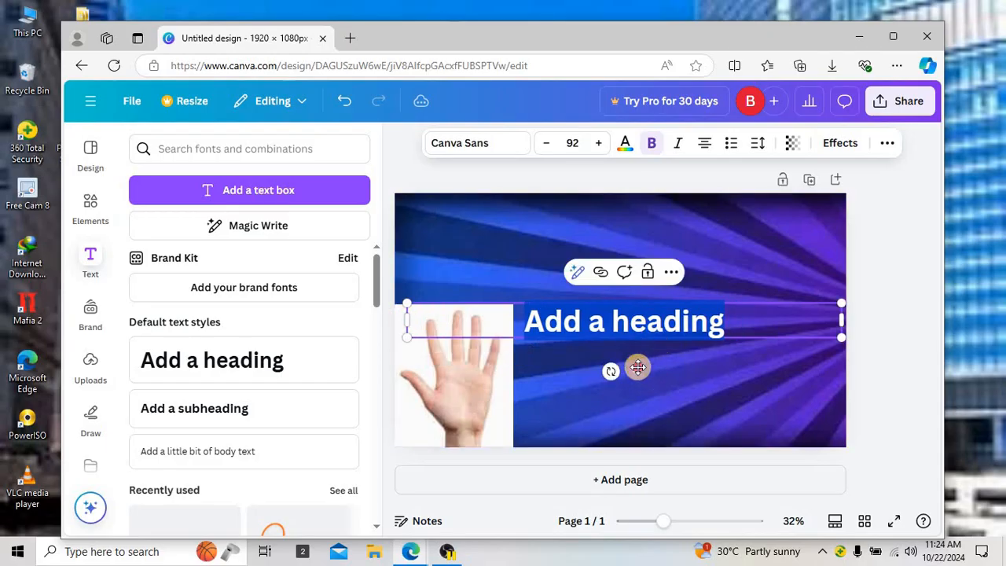
{"action": "mouse_move", "coordinate": [638, 371]}
{"action": "left_mouse_down"}
{"action": "mouse_move", "coordinate": [621, 294]}
{"action": "mouse_move", "coordinate": [638, 361]}
{"action": "left_mouse_up"}
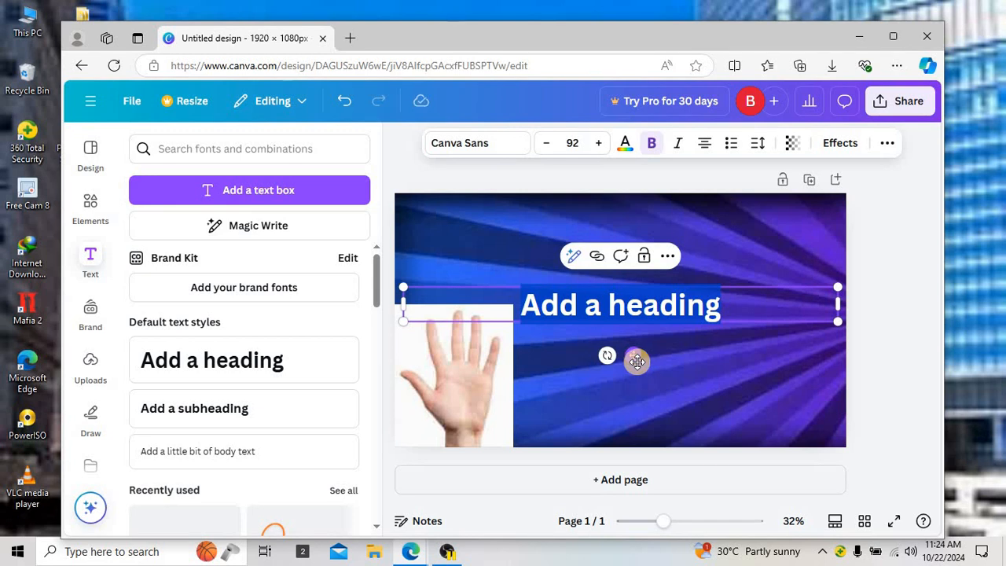
Find the elongated hexagon among all the shape elements and add it to the page.
{"action": "left_click", "coordinate": [91, 211]}
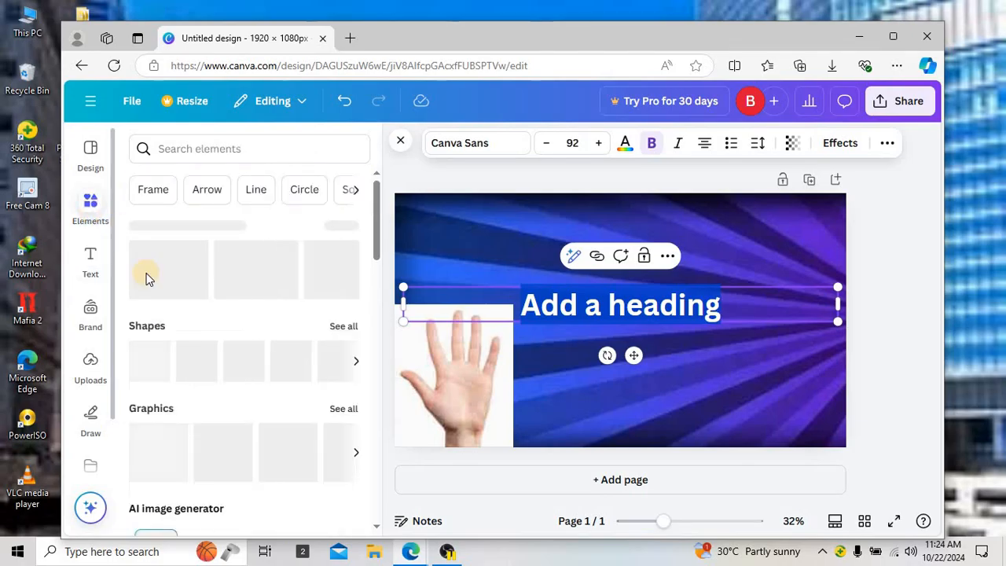
{"action": "left_click", "coordinate": [342, 326]}
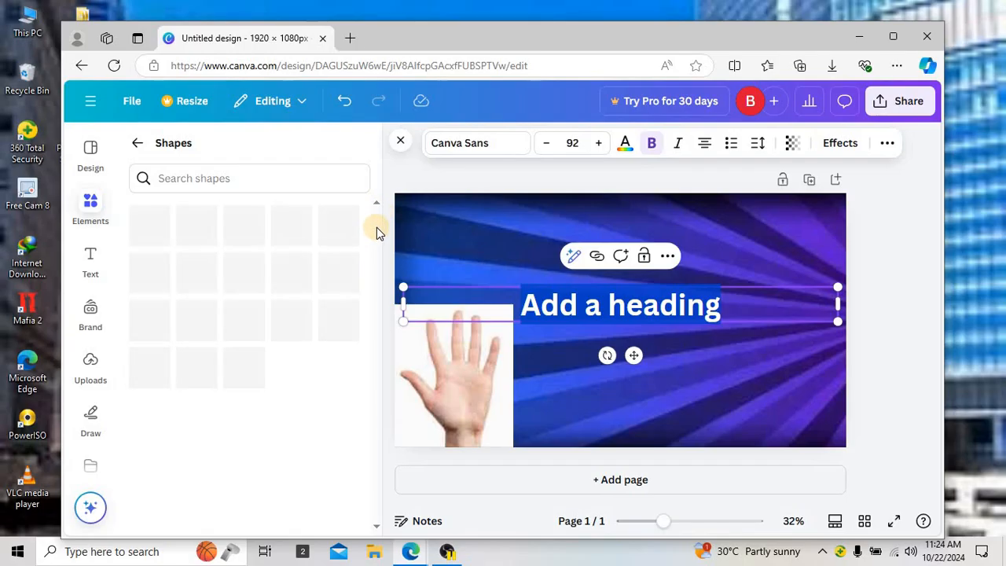
{"action": "scroll", "coordinate": [374, 306], "scroll_direction": "down", "scroll_amount": 1}
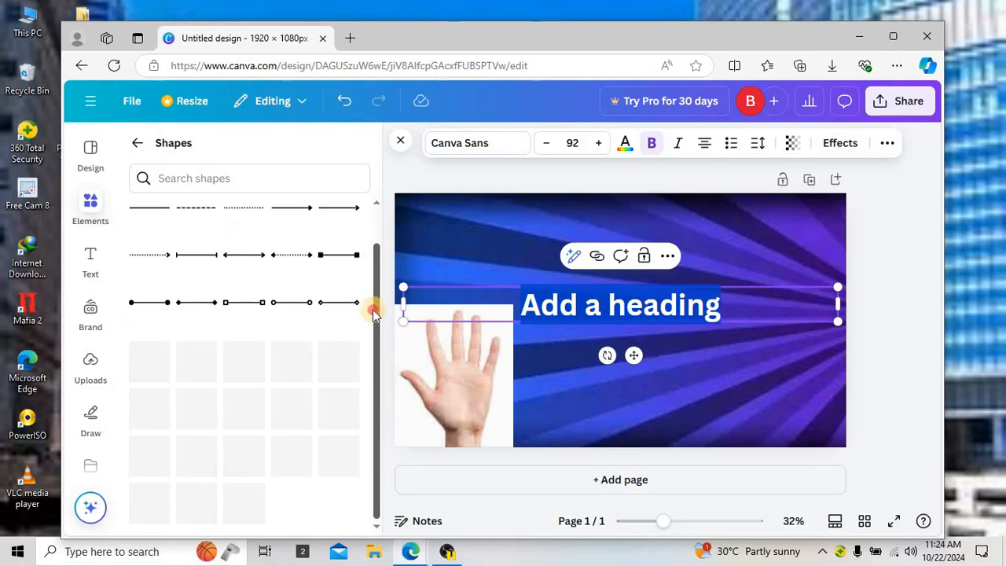
{"action": "left_click_drag", "start_coordinate": [373, 317], "coordinate": [376, 299]}
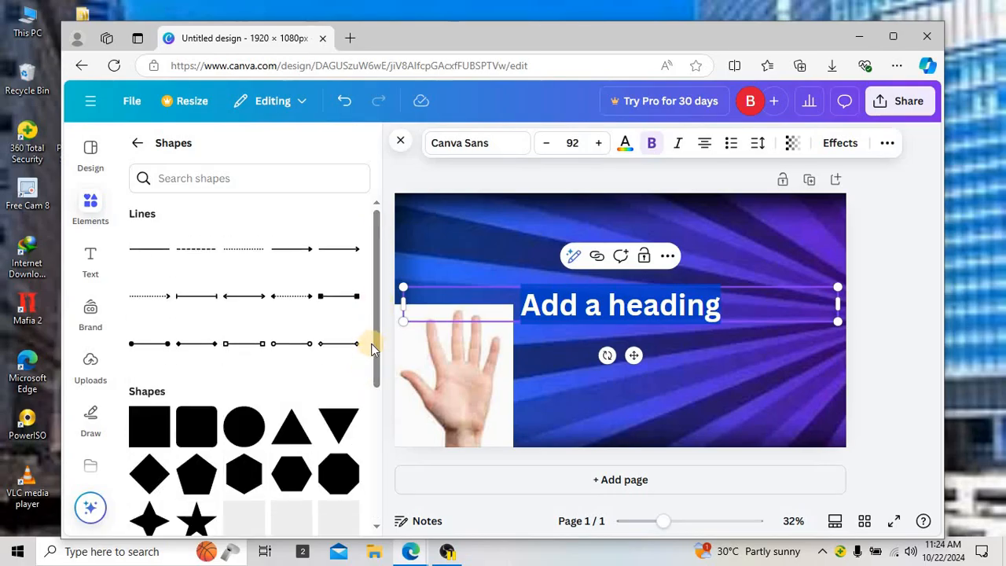
{"action": "left_click_drag", "start_coordinate": [376, 352], "coordinate": [374, 394]}
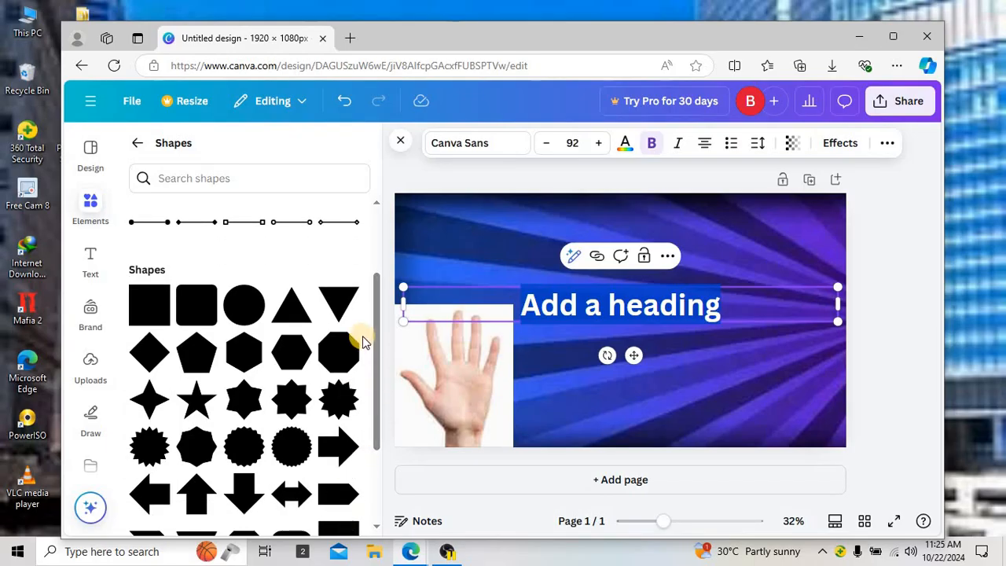
{"action": "scroll", "coordinate": [381, 400], "scroll_direction": "down", "scroll_amount": 3}
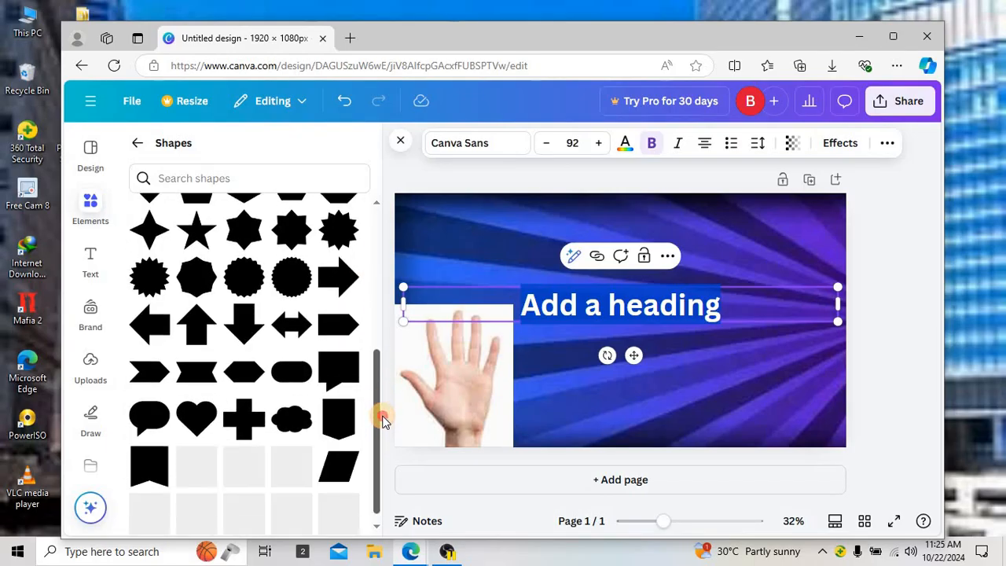
{"action": "left_click", "coordinate": [236, 370]}
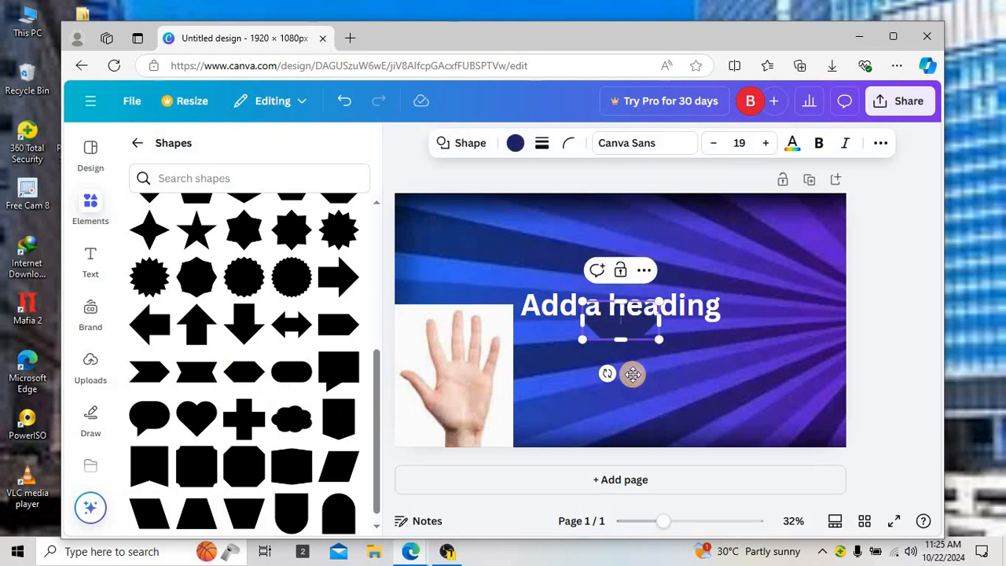
Move the hexagon above the heading and fill it with the green from the brand color palette.
{"action": "left_click_drag", "start_coordinate": [633, 371], "coordinate": [620, 299]}
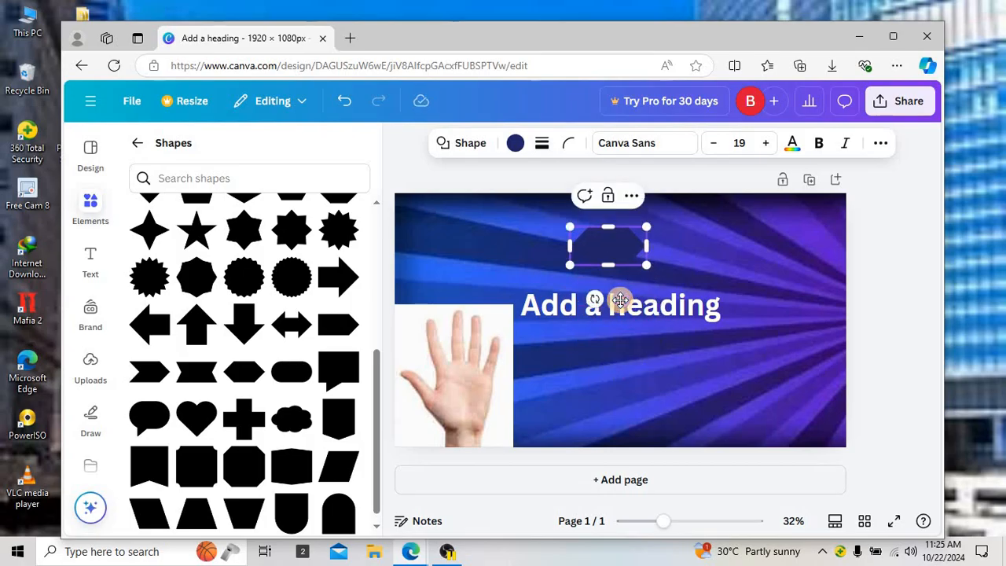
{"action": "left_click", "coordinate": [515, 145]}
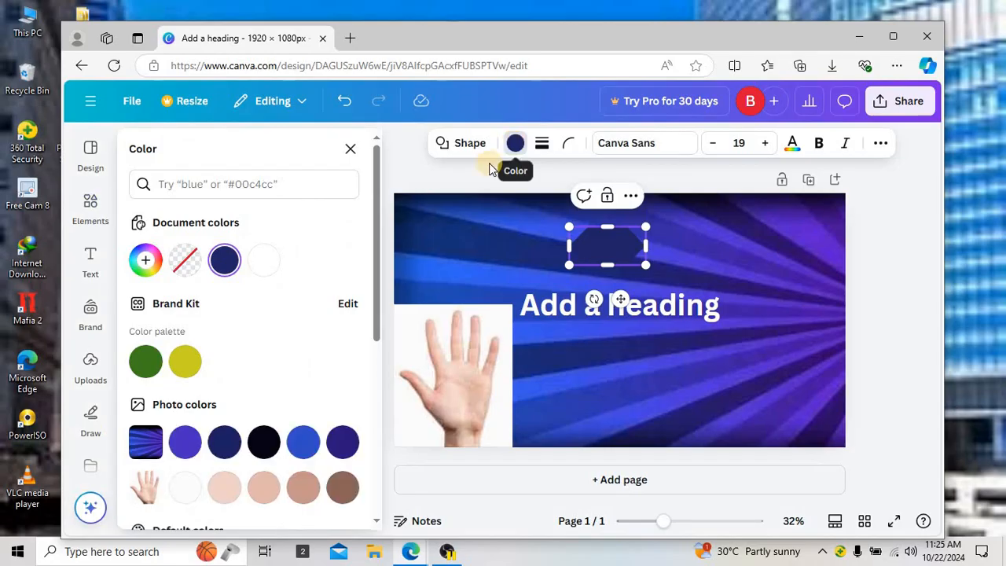
{"action": "left_click", "coordinate": [145, 361]}
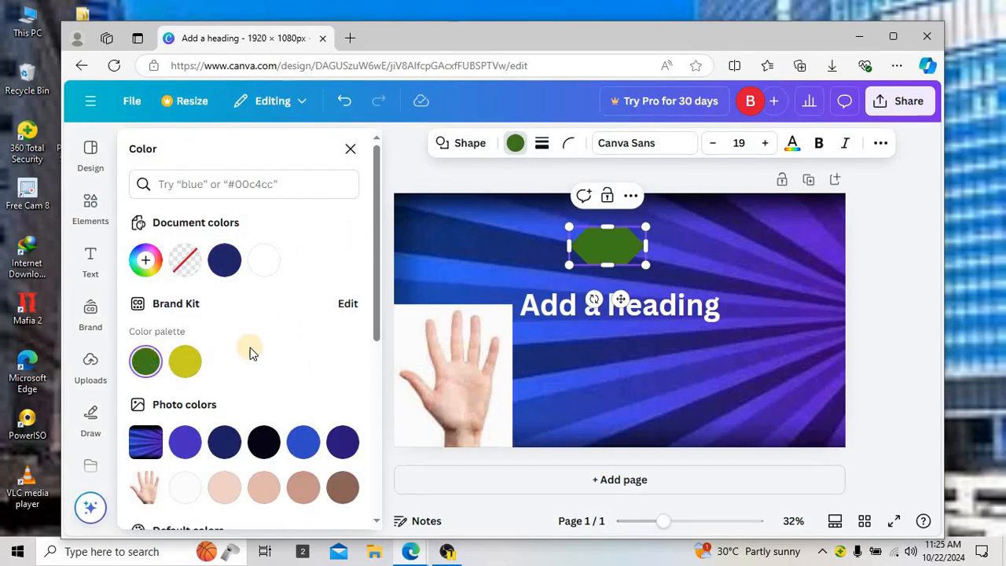
Stretch the green hexagon into a wide, taller banner across the upper part of the page and lock it.
{"action": "left_click_drag", "start_coordinate": [643, 248], "coordinate": [821, 212]}
{"action": "left_click_drag", "start_coordinate": [498, 247], "coordinate": [408, 245]}
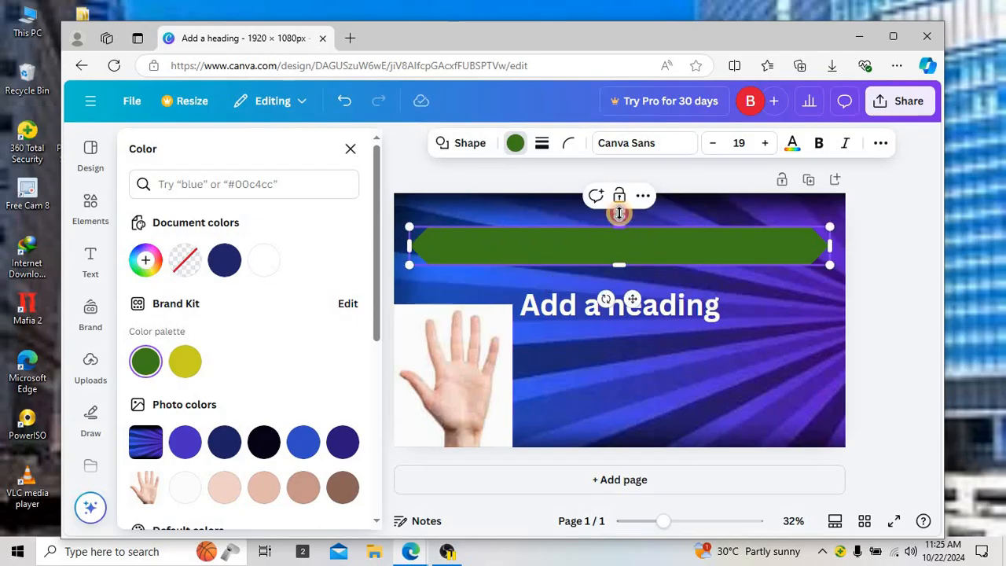
{"action": "left_click_drag", "start_coordinate": [618, 225], "coordinate": [618, 203]}
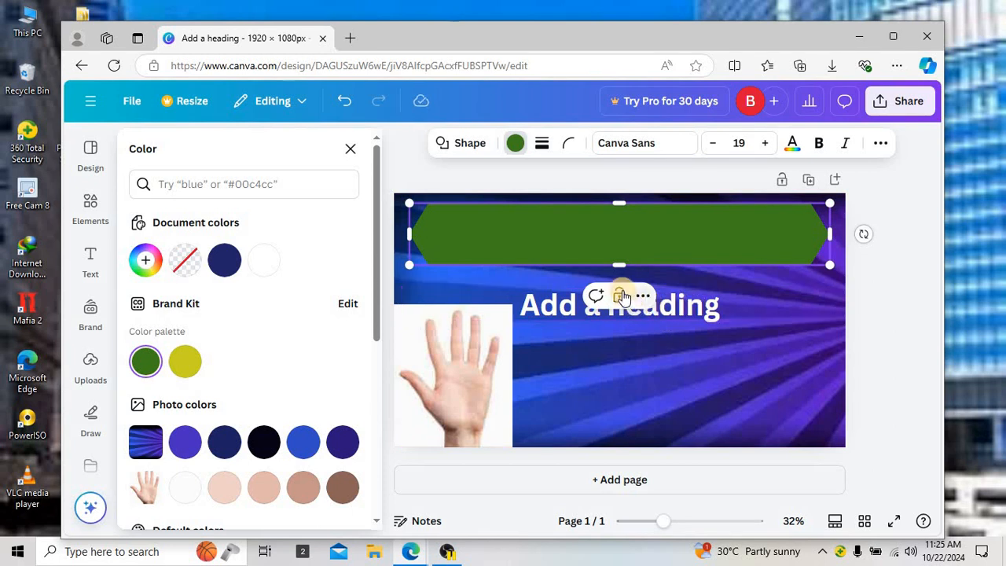
{"action": "left_click", "coordinate": [662, 336]}
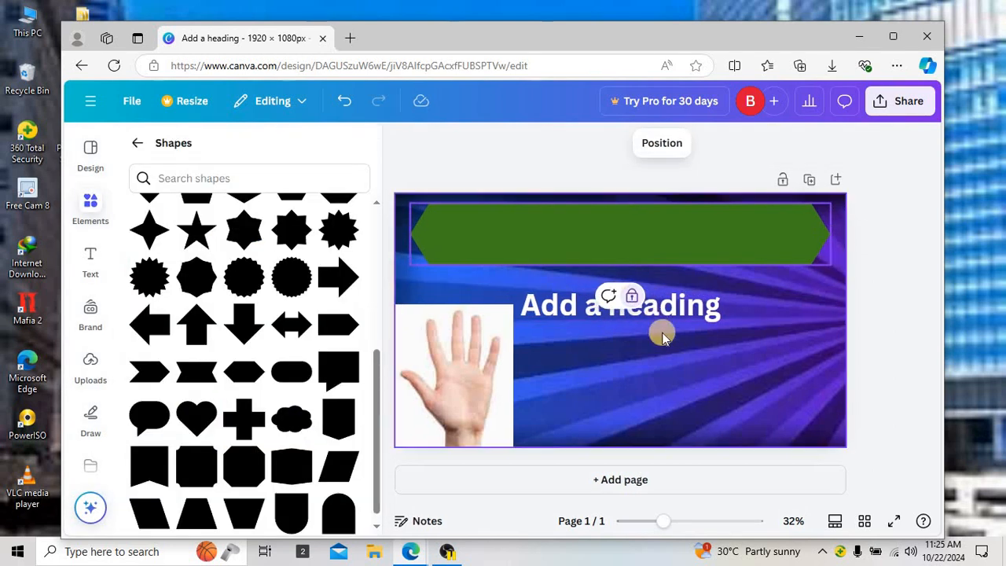
Replace the heading's placeholder text with "5 things to do after creating a youtube video".
{"action": "left_click", "coordinate": [679, 305]}
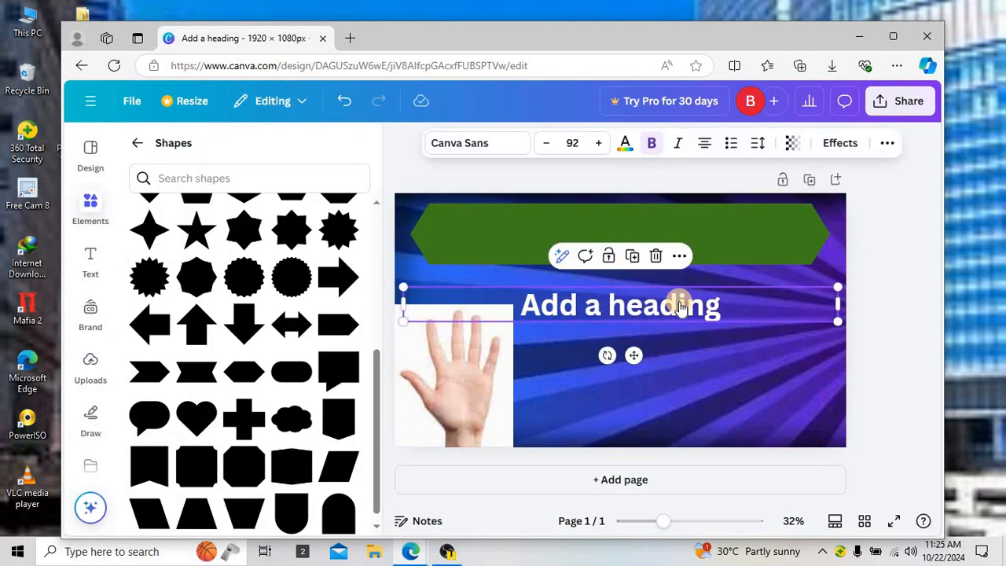
{"action": "left_click", "coordinate": [732, 307]}
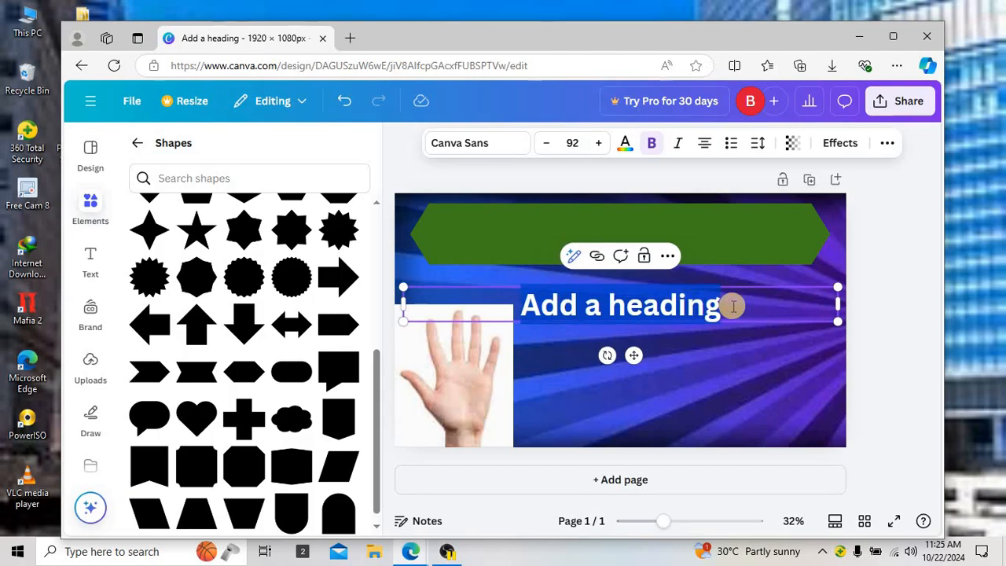
{"action": "key", "text": "BackSpace"}
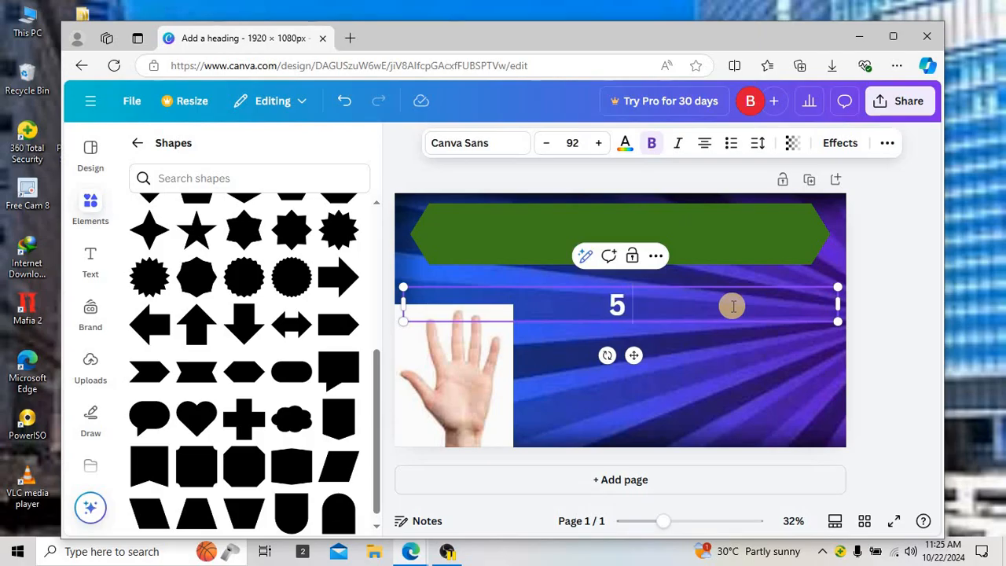
{"action": "type", "text": "t"}
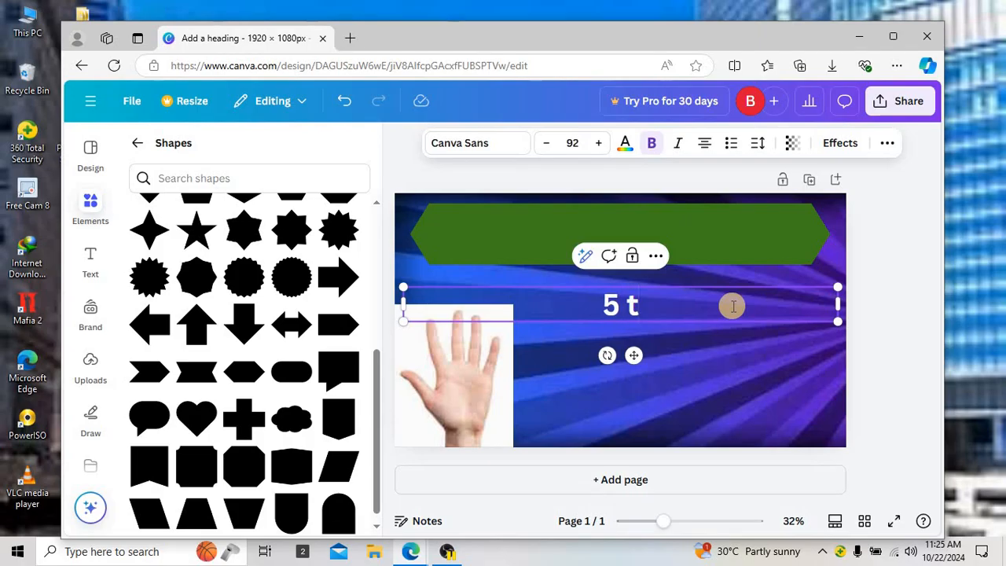
{"action": "type", "text": "hings "}
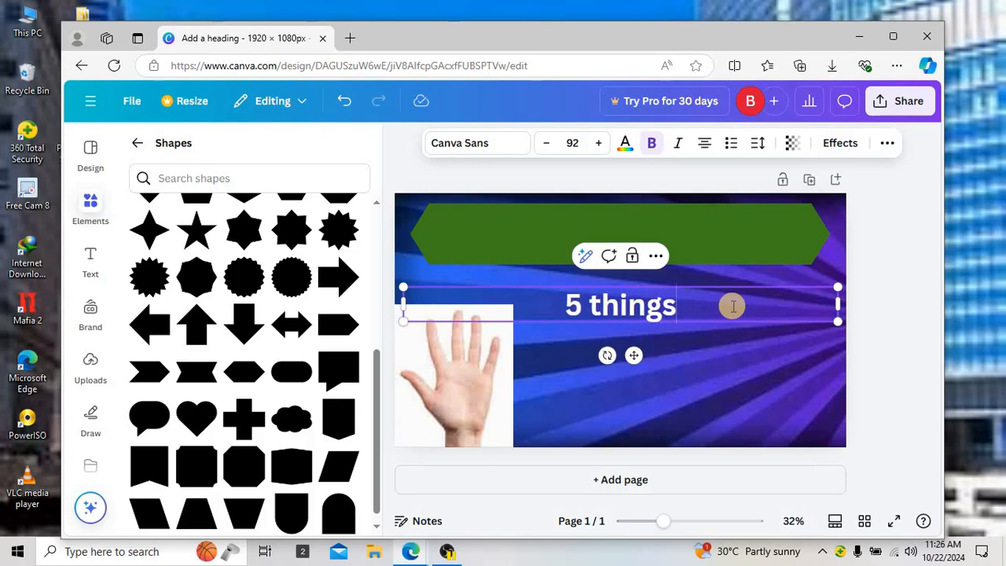
{"action": "type", "text": "to do "}
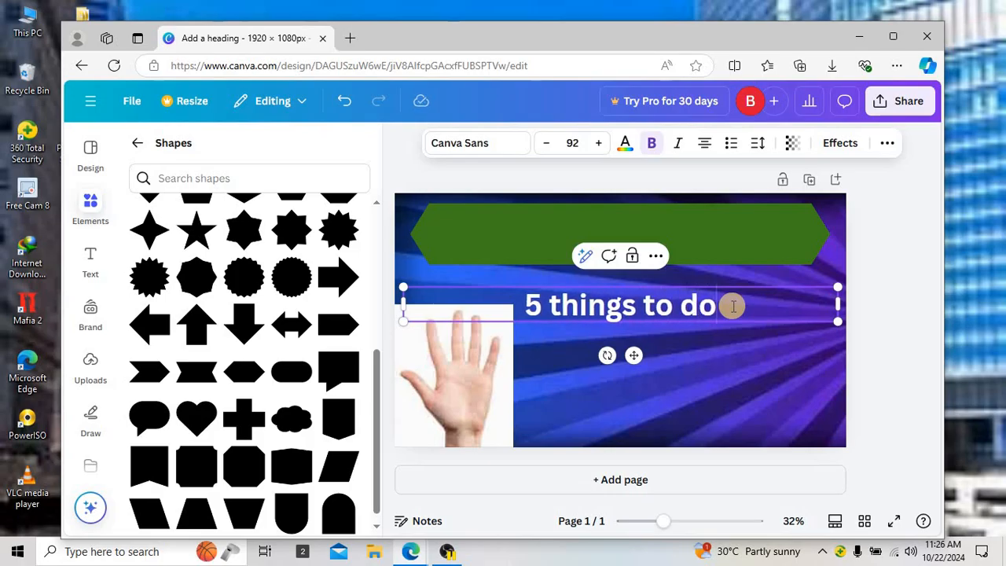
{"action": "type", "text": "af"}
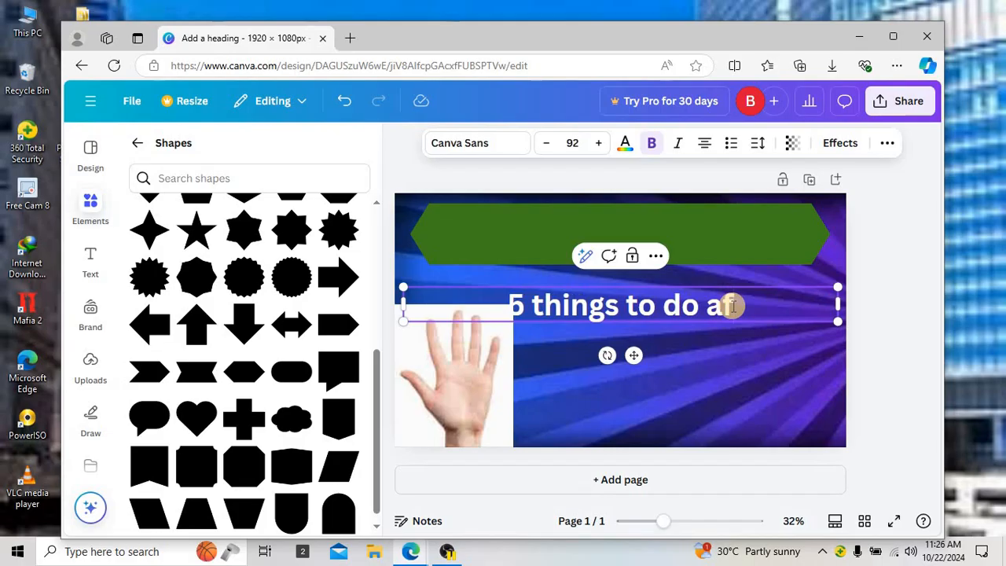
{"action": "type", "text": "ter c"}
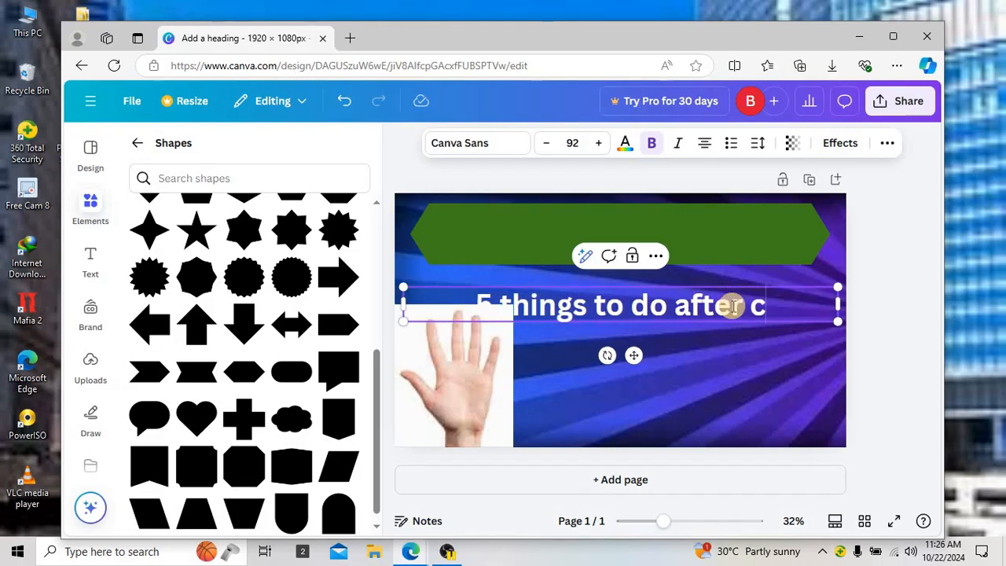
{"action": "type", "text": "reating"}
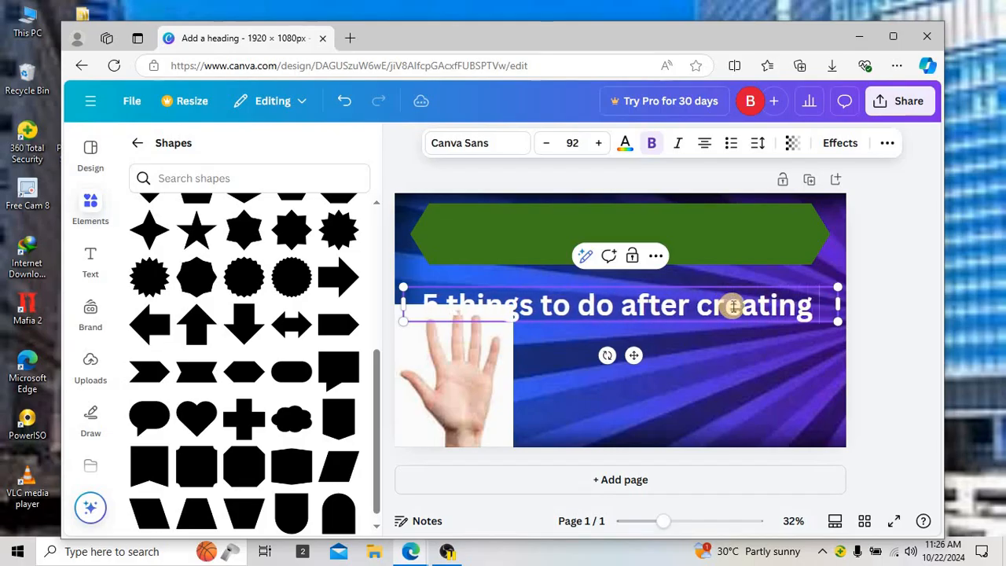
{"action": "type", "text": " a you"}
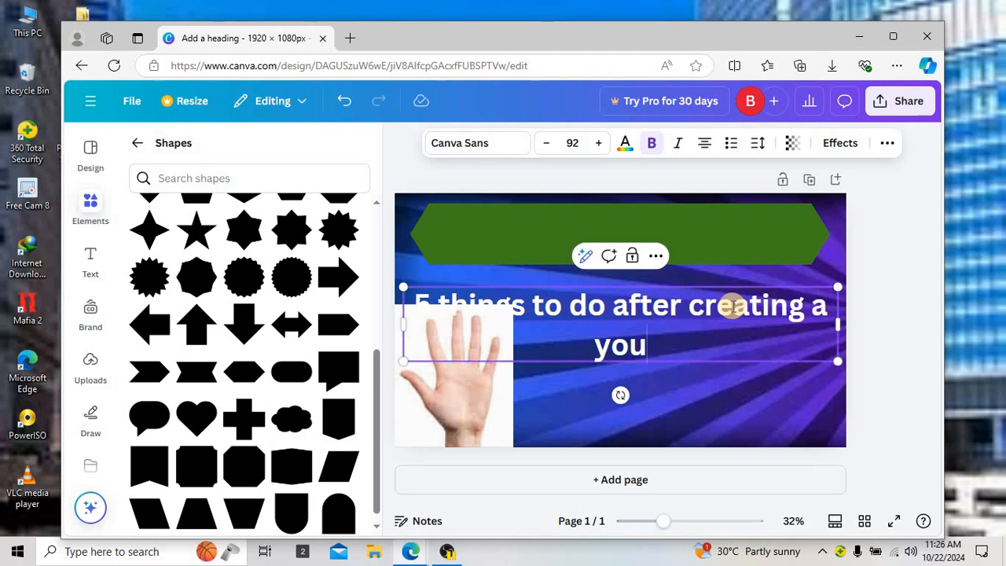
{"action": "type", "text": "tube v"}
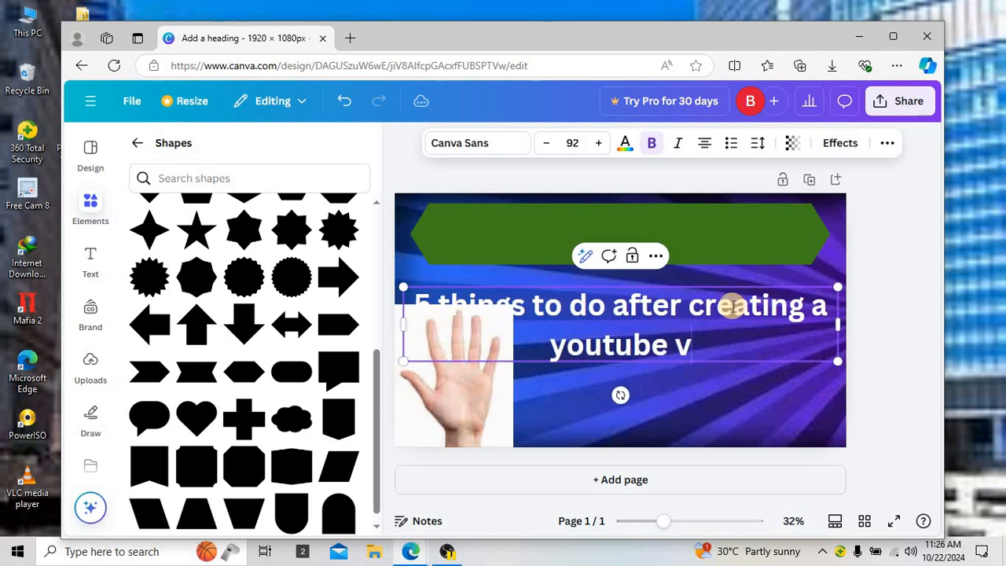
{"action": "type", "text": "ideo"}
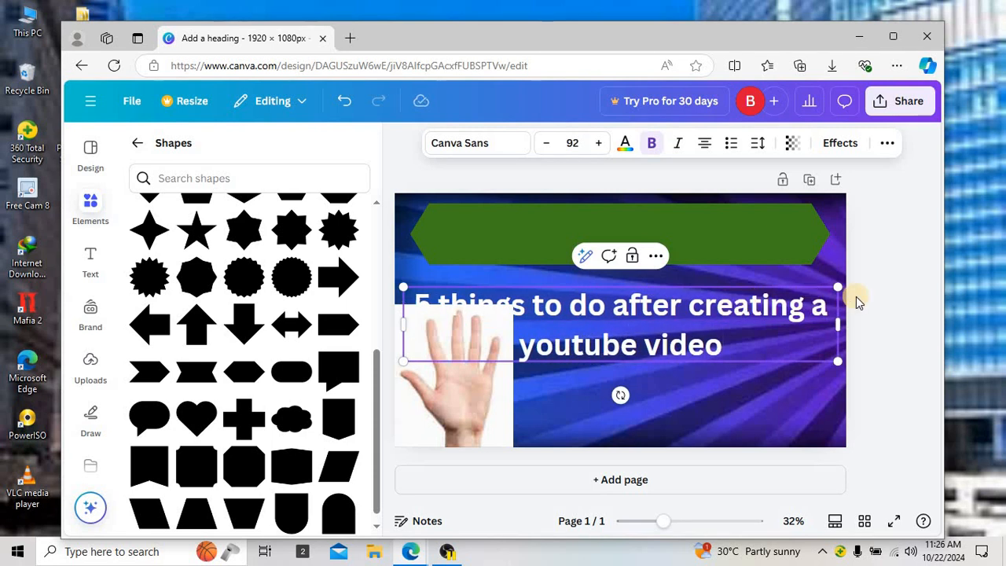
Set the heading's font size to 86.
{"action": "left_click", "coordinate": [599, 143]}
{"action": "left_click", "coordinate": [599, 143]}
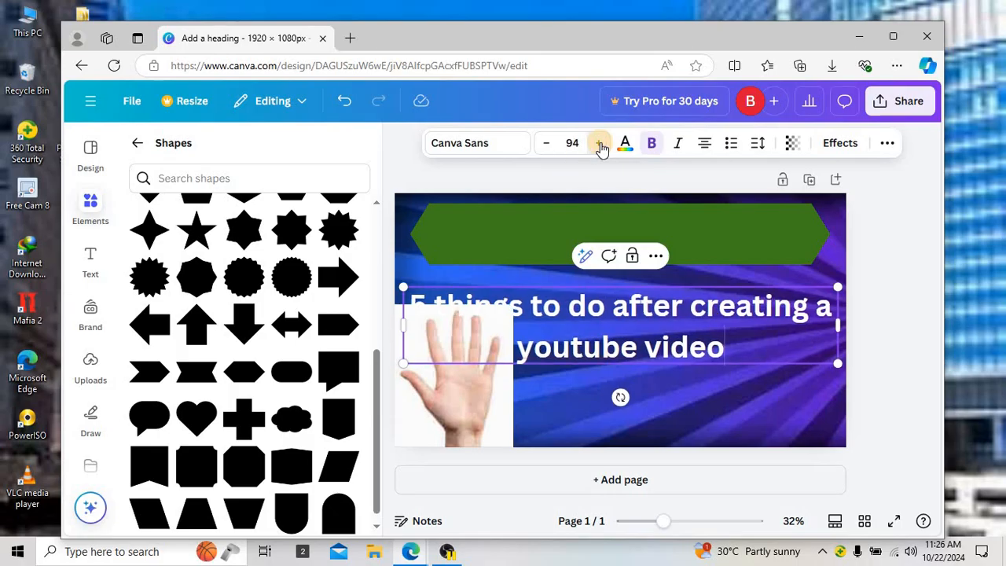
{"action": "left_click", "coordinate": [545, 145]}
{"action": "left_click", "coordinate": [545, 145]}
{"action": "left_click", "coordinate": [545, 144]}
{"action": "left_click", "coordinate": [545, 145]}
{"action": "left_click", "coordinate": [547, 146]}
{"action": "left_click", "coordinate": [547, 146]}
{"action": "left_click", "coordinate": [547, 146]}
{"action": "left_click", "coordinate": [548, 147]}
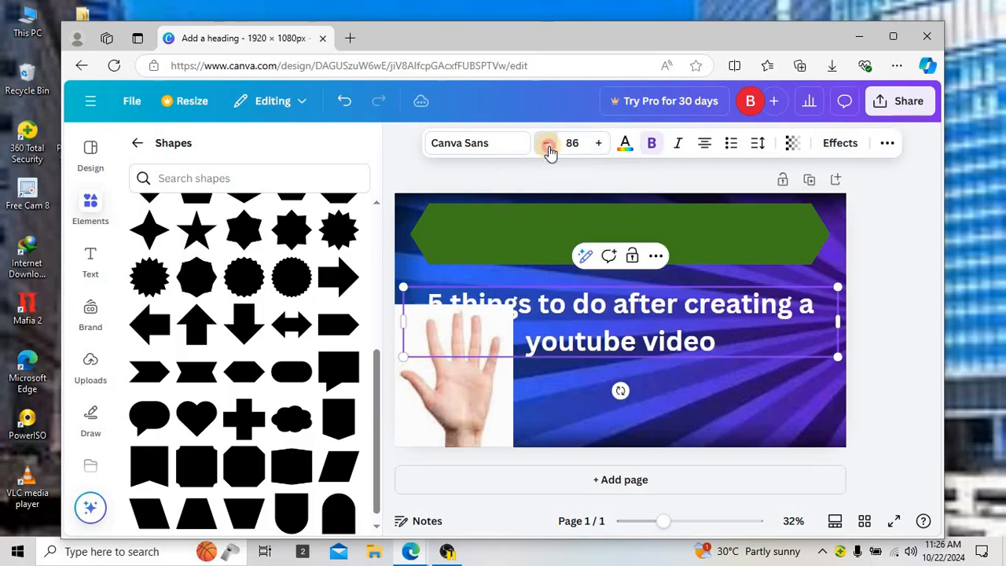
Reduce the heading's font size to 65.
{"action": "double_click", "coordinate": [547, 147]}
{"action": "double_click", "coordinate": [547, 147]}
{"action": "double_click", "coordinate": [548, 147]}
{"action": "double_click", "coordinate": [547, 147]}
{"action": "left_click", "coordinate": [547, 147]}
{"action": "double_click", "coordinate": [548, 147]}
{"action": "left_click", "coordinate": [548, 148]}
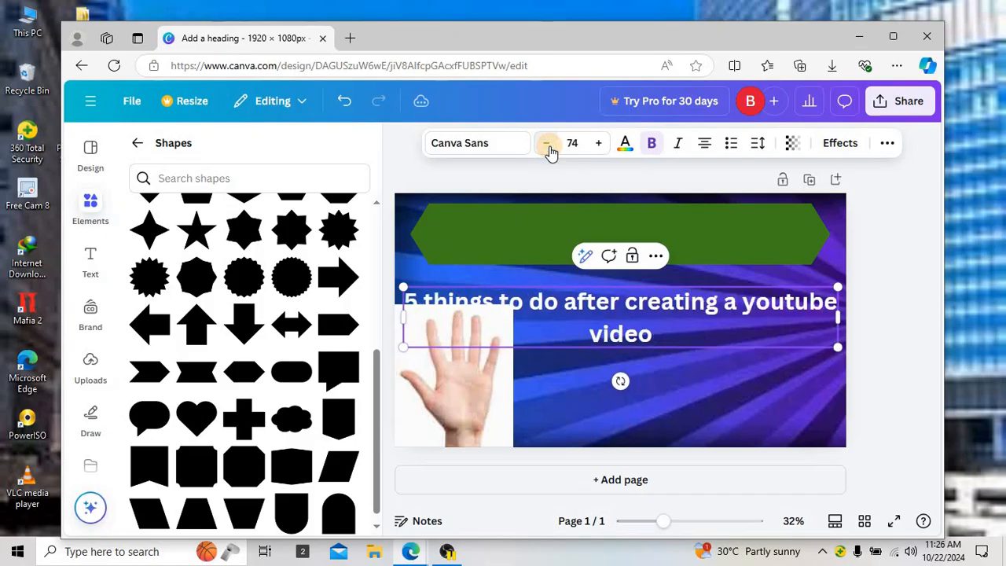
{"action": "double_click", "coordinate": [548, 147]}
{"action": "double_click", "coordinate": [548, 147]}
{"action": "double_click", "coordinate": [549, 148]}
{"action": "double_click", "coordinate": [548, 148]}
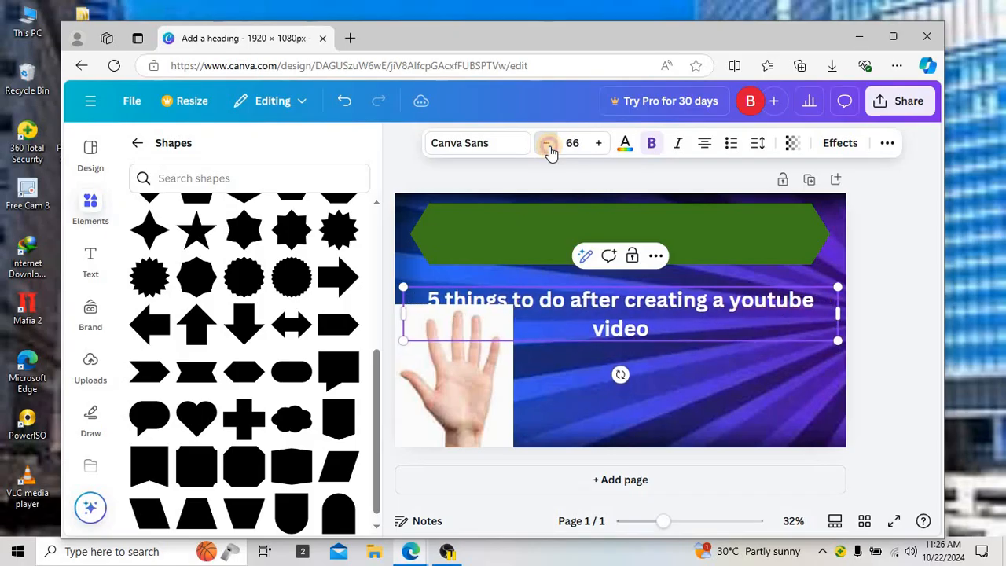
{"action": "double_click", "coordinate": [549, 148]}
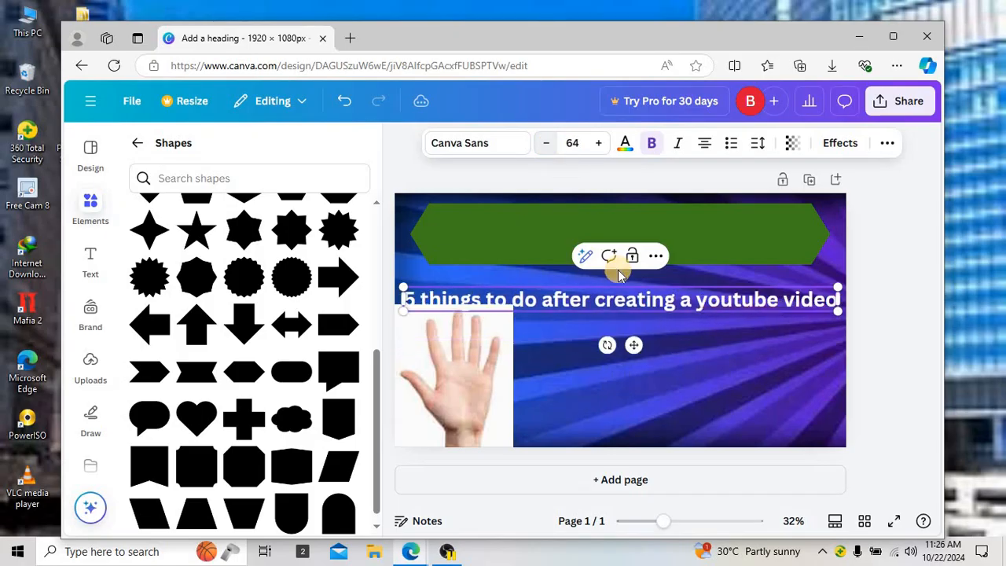
{"action": "left_click", "coordinate": [598, 145]}
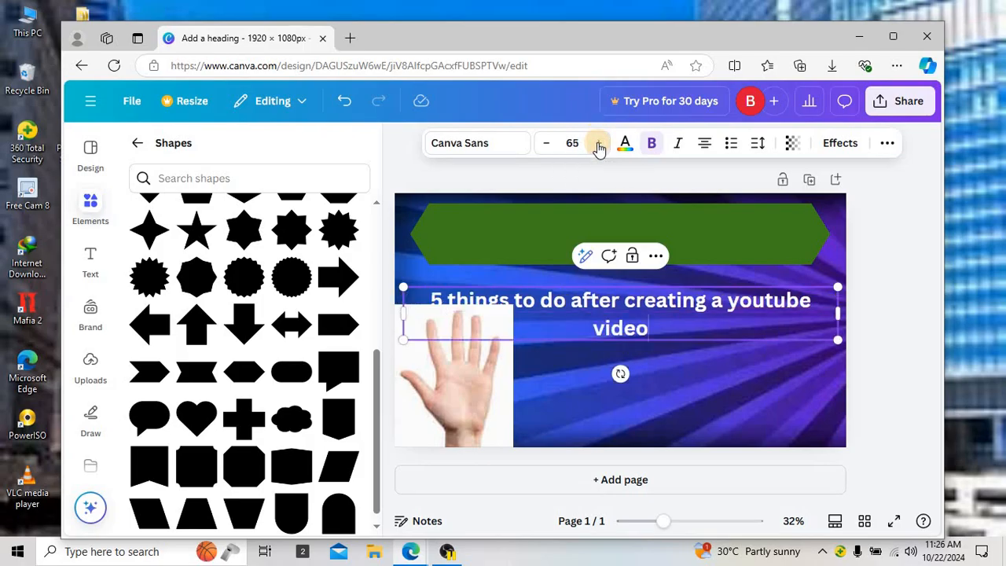
Move the two-line heading up onto the green banner and deselect it.
{"action": "double_click", "coordinate": [669, 327]}
{"action": "left_click", "coordinate": [714, 384]}
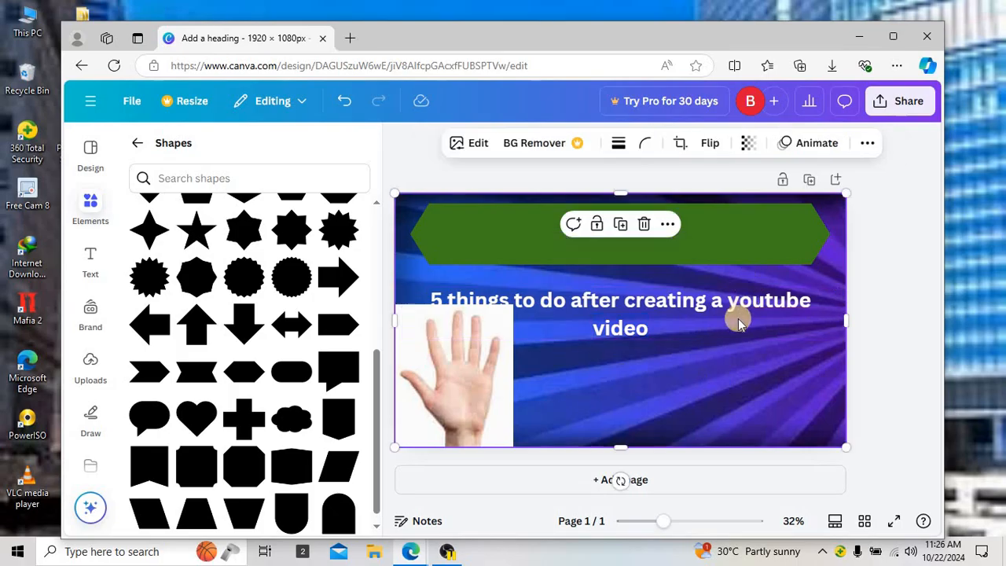
{"action": "left_click_drag", "start_coordinate": [737, 307], "coordinate": [744, 250]}
{"action": "left_click", "coordinate": [876, 301]}
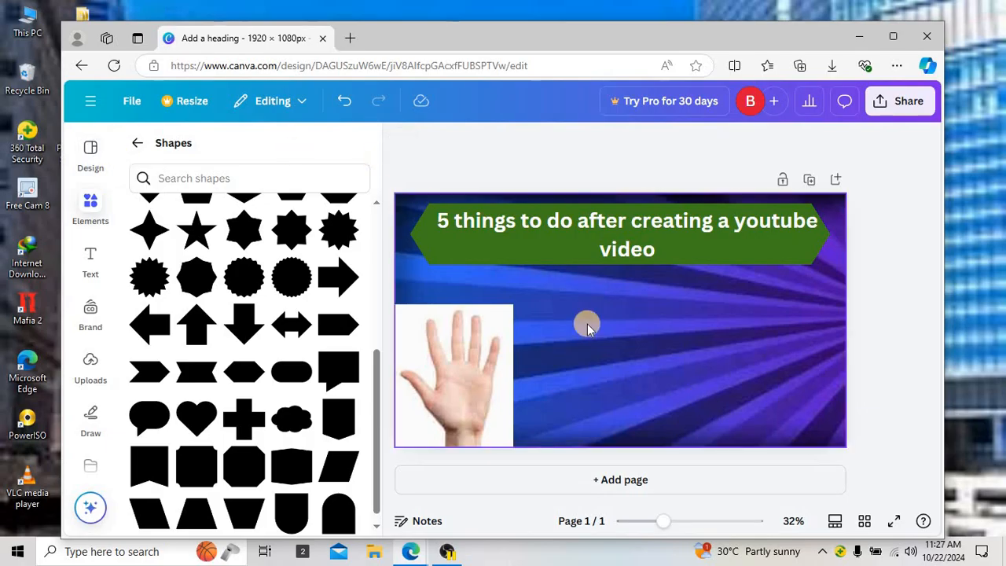
Search the web for "youtube picture" in a new browser tab.
{"action": "left_click", "coordinate": [348, 40]}
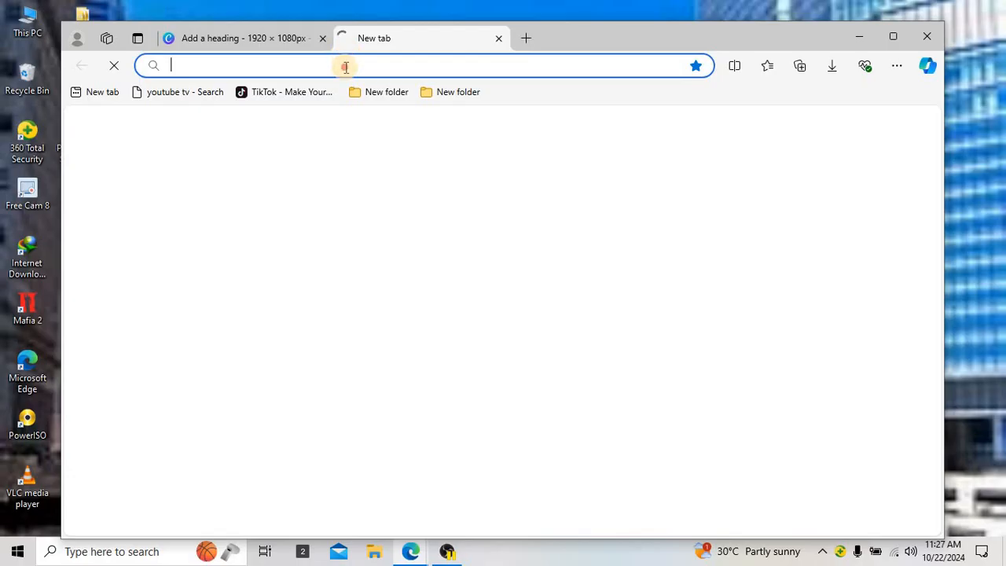
{"action": "left_click", "coordinate": [346, 66]}
{"action": "type", "text": "you"}
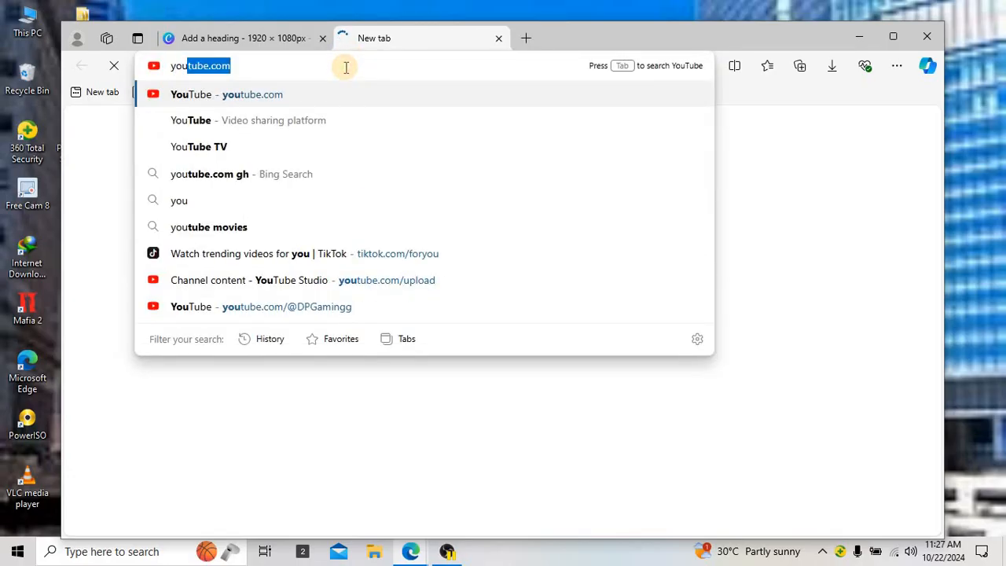
{"action": "type", "text": "tube pi"}
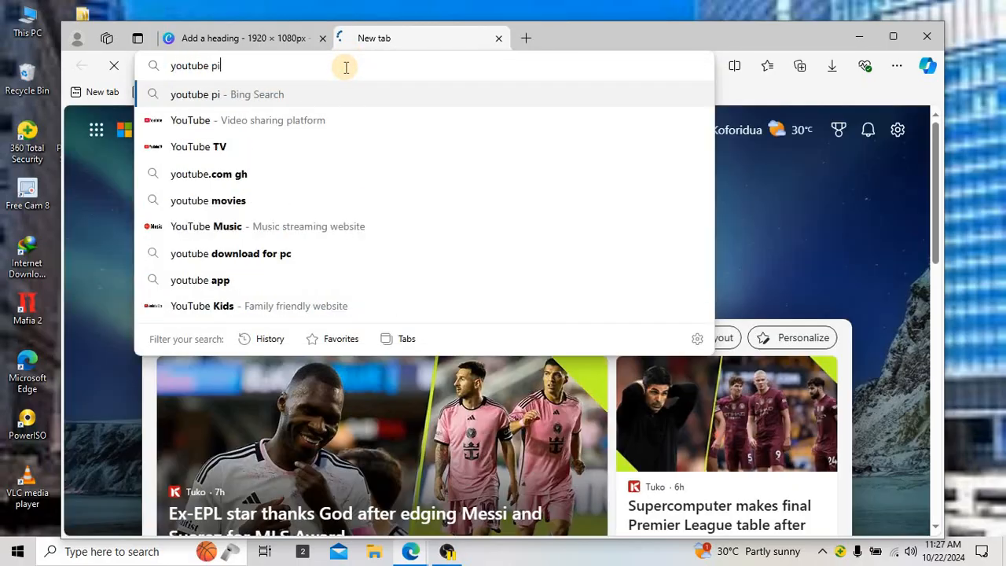
{"action": "type", "text": "ctu"}
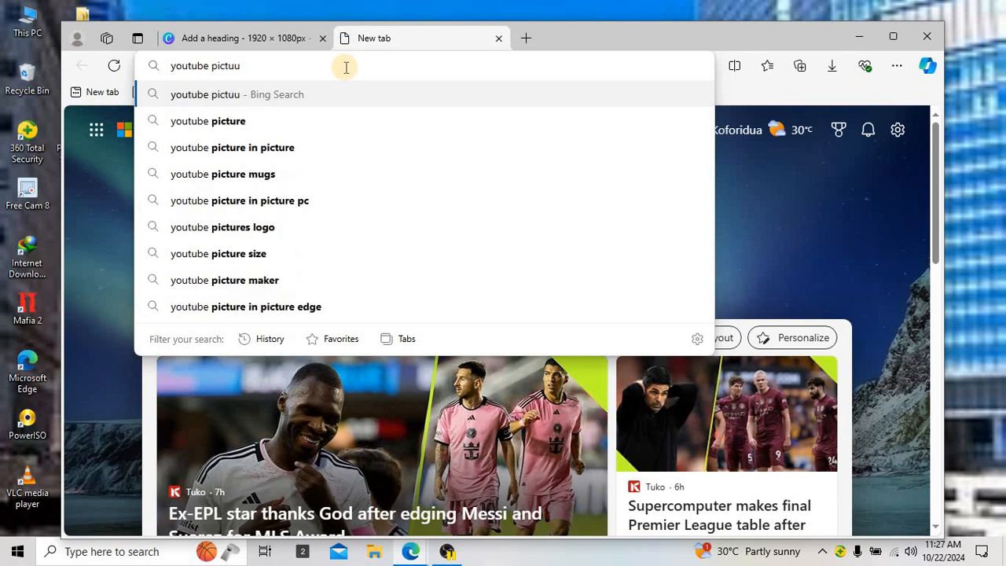
{"action": "type", "text": "re"}
{"action": "key", "text": "Return"}
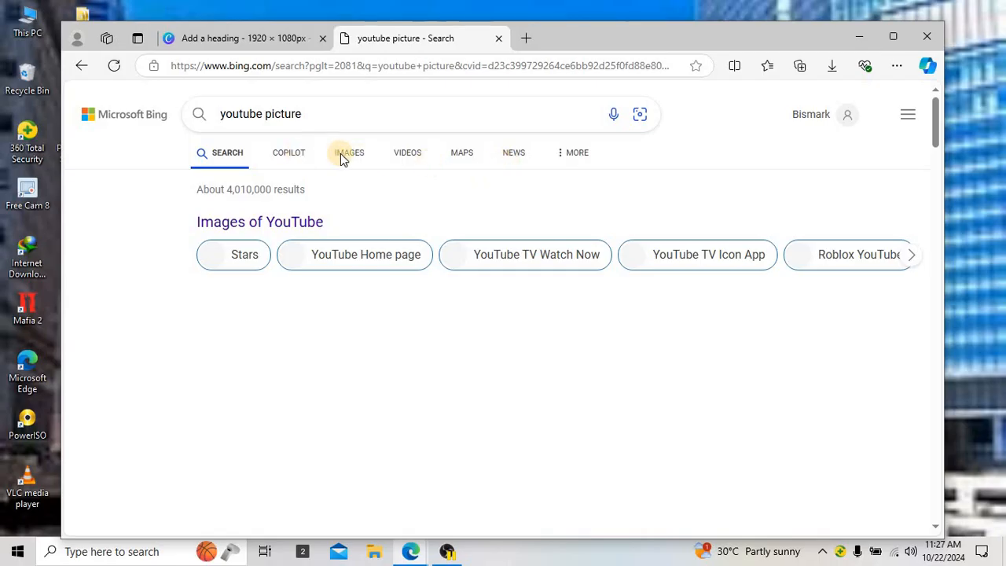
Save the first YouTube logo image as JPEG "download" in the Legacy Albums folder under Pictures, replacing the existing file.
{"action": "left_click_drag", "start_coordinate": [581, 43], "coordinate": [588, 15]}
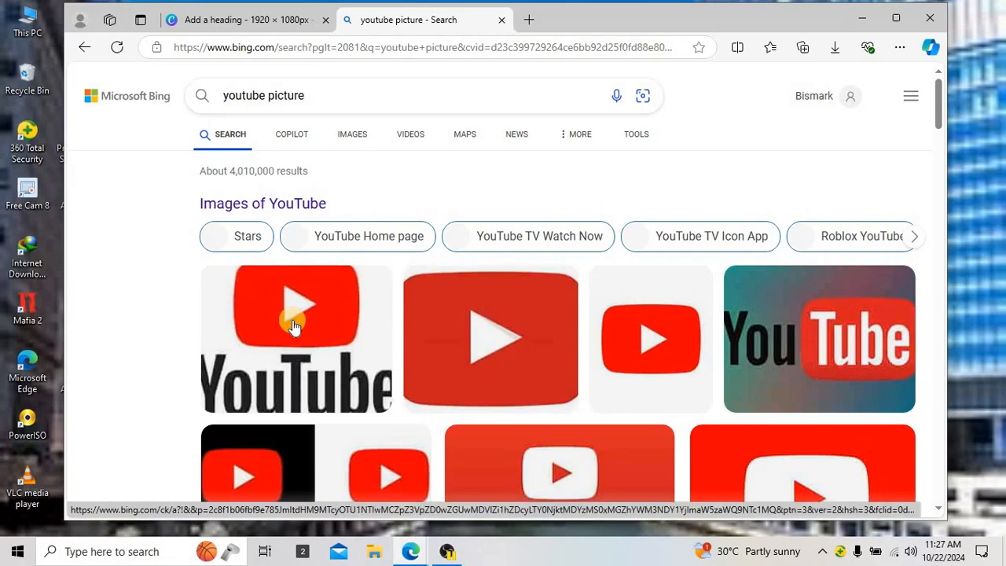
{"action": "right_click", "coordinate": [293, 319]}
{"action": "left_click", "coordinate": [330, 299]}
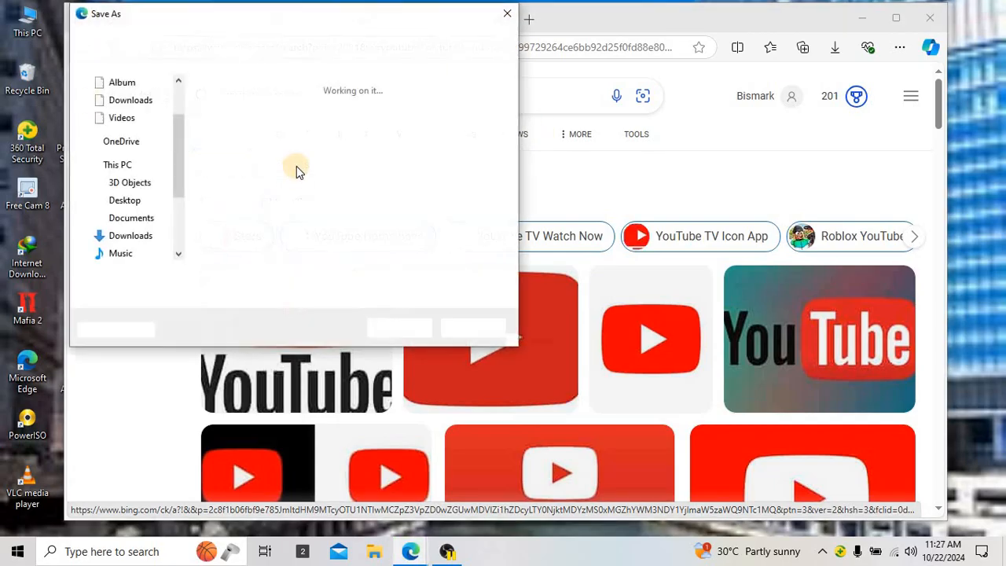
{"action": "left_click_drag", "start_coordinate": [181, 144], "coordinate": [184, 122]}
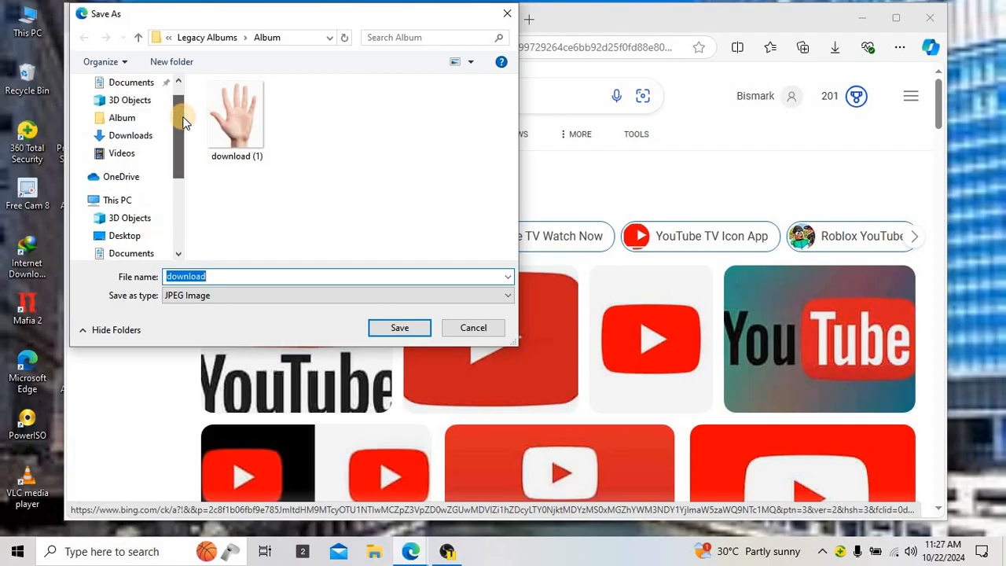
{"action": "left_click_drag", "start_coordinate": [176, 139], "coordinate": [178, 182]}
{"action": "left_click", "coordinate": [131, 219]}
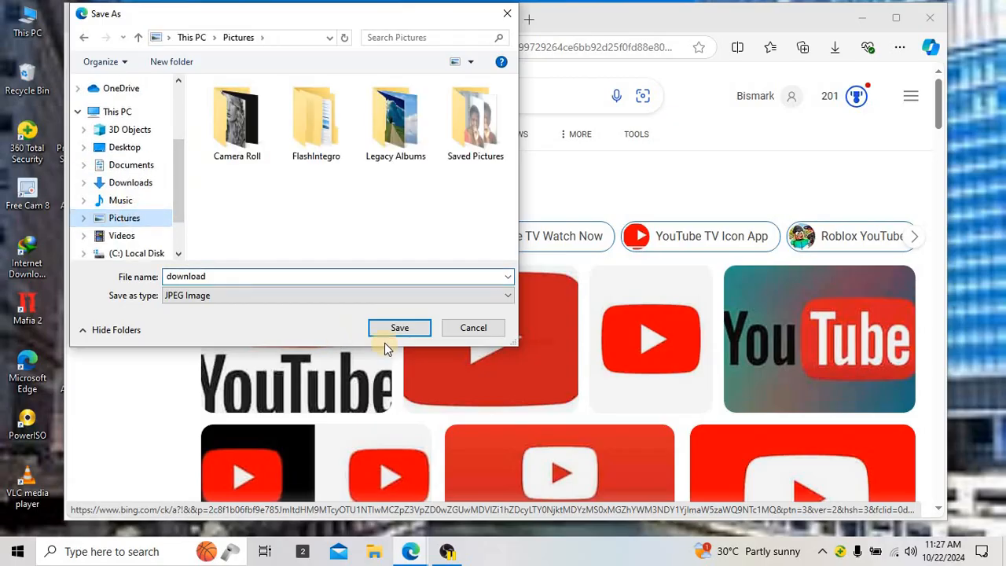
{"action": "left_click", "coordinate": [400, 138]}
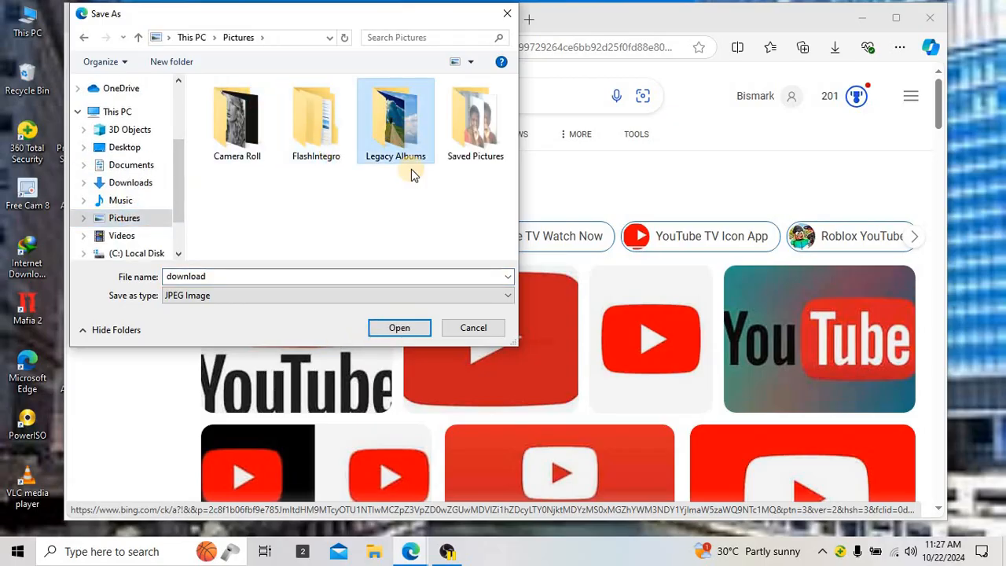
{"action": "left_click", "coordinate": [399, 327]}
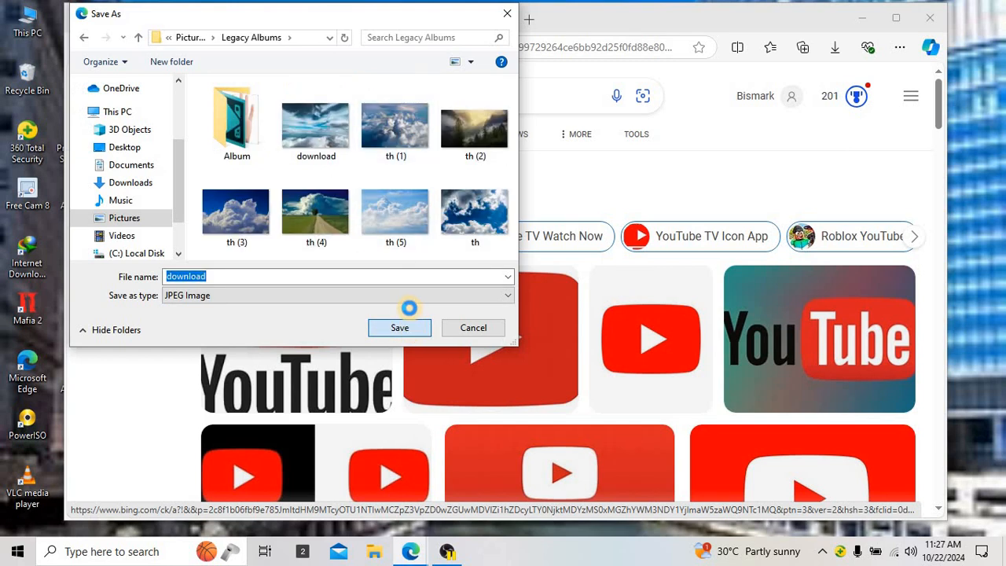
{"action": "left_click", "coordinate": [409, 322]}
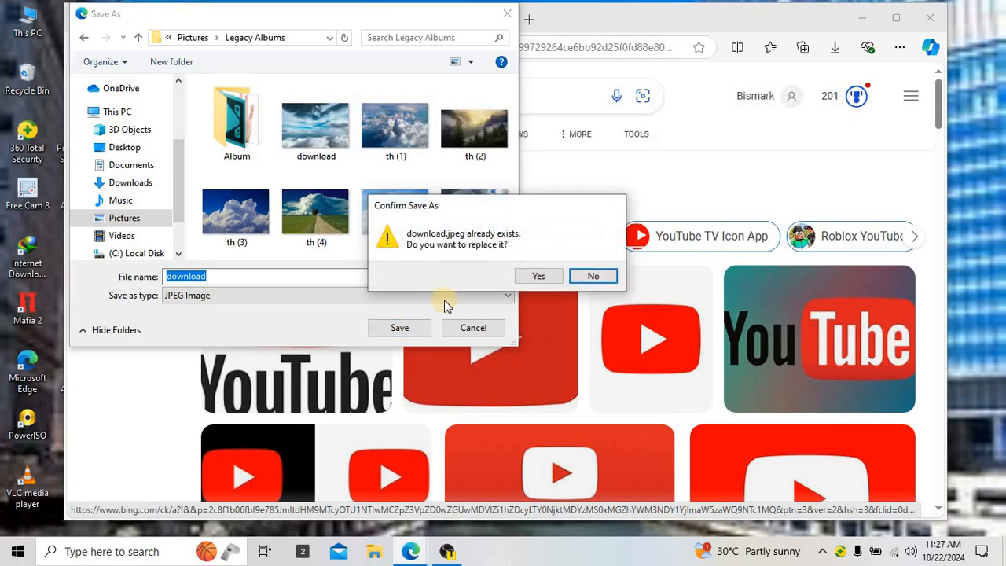
{"action": "left_click", "coordinate": [534, 276]}
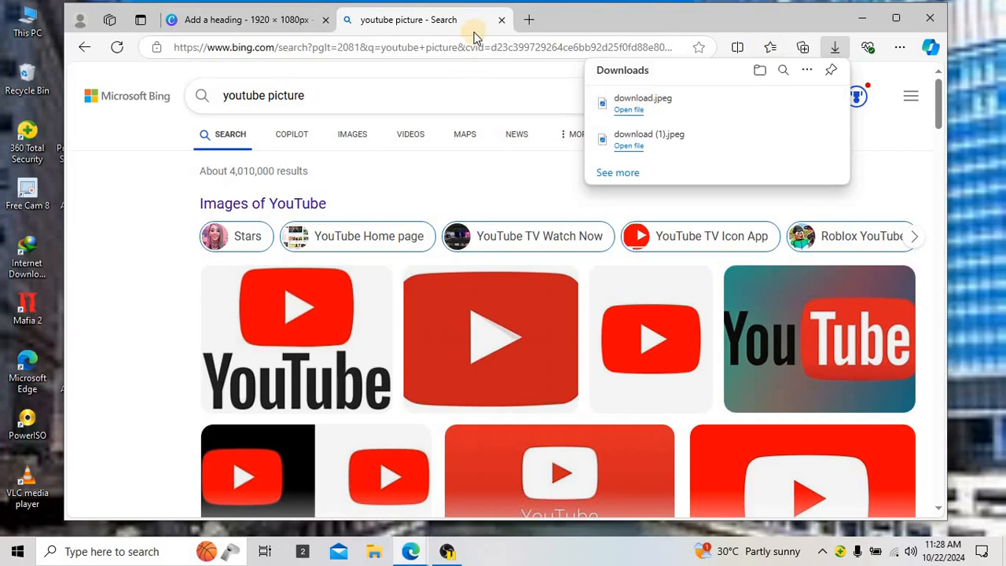
Switch back to the Canva design and show the uploaded images.
{"action": "left_click", "coordinate": [282, 24]}
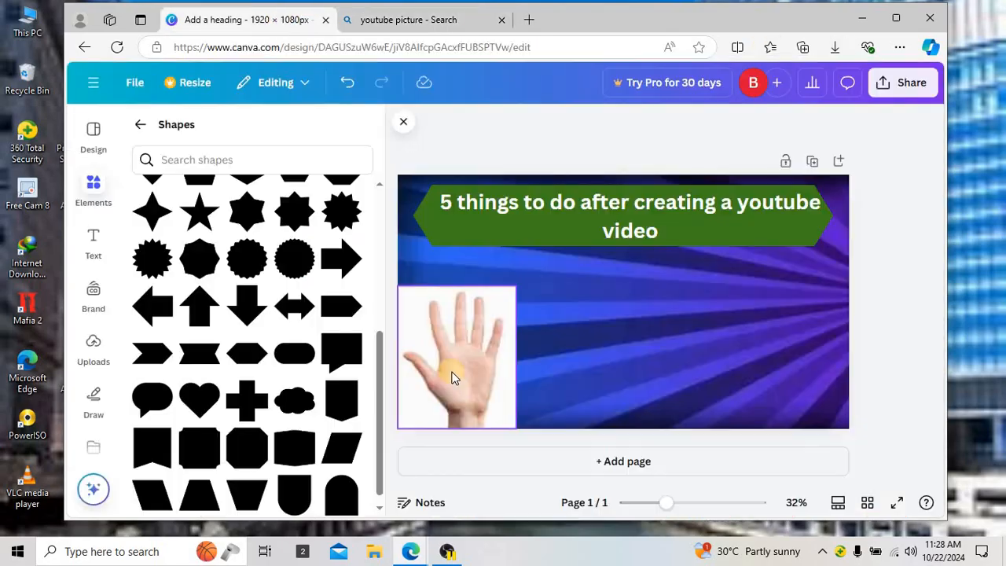
{"action": "left_click", "coordinate": [89, 357]}
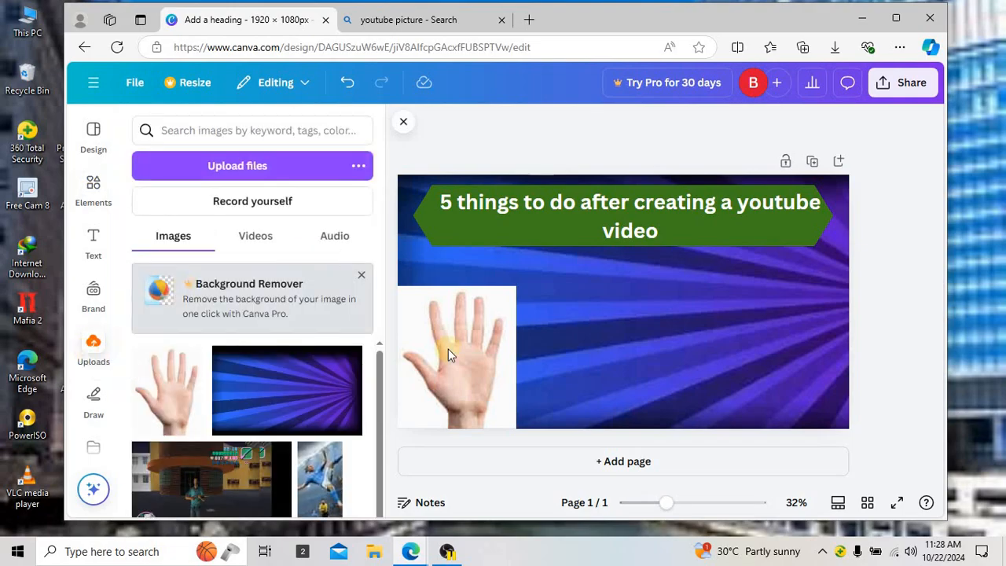
{"action": "left_click_drag", "start_coordinate": [379, 370], "coordinate": [375, 408]}
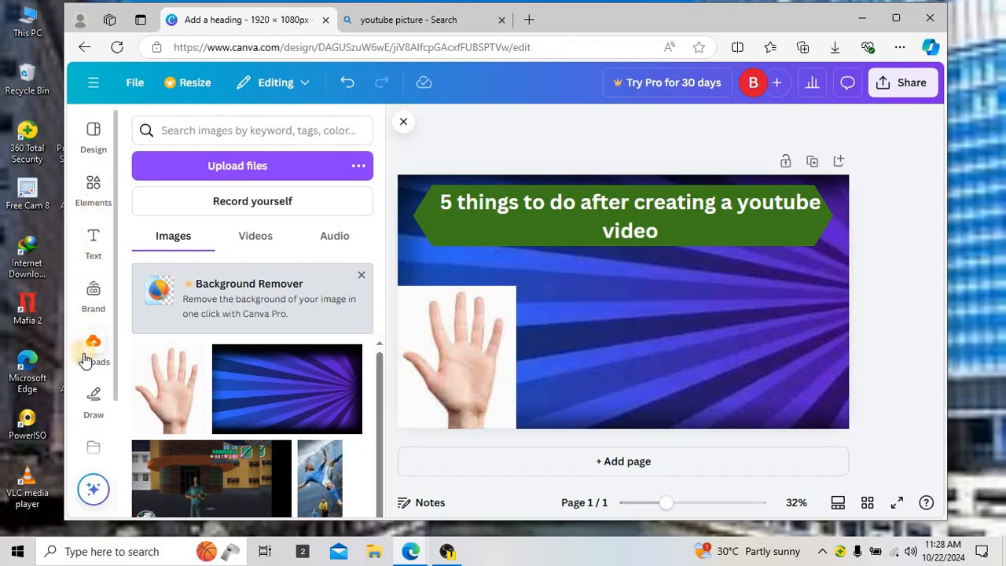
Upload the YouTube logo file "download" from the Legacy Albums folder under Pictures.
{"action": "left_click", "coordinate": [264, 167]}
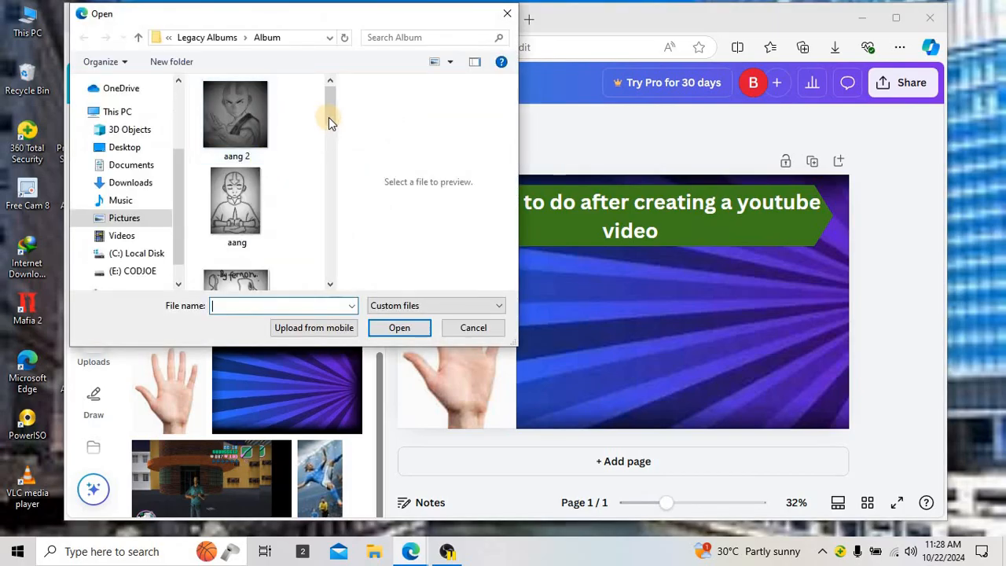
{"action": "left_click_drag", "start_coordinate": [332, 117], "coordinate": [343, 171]}
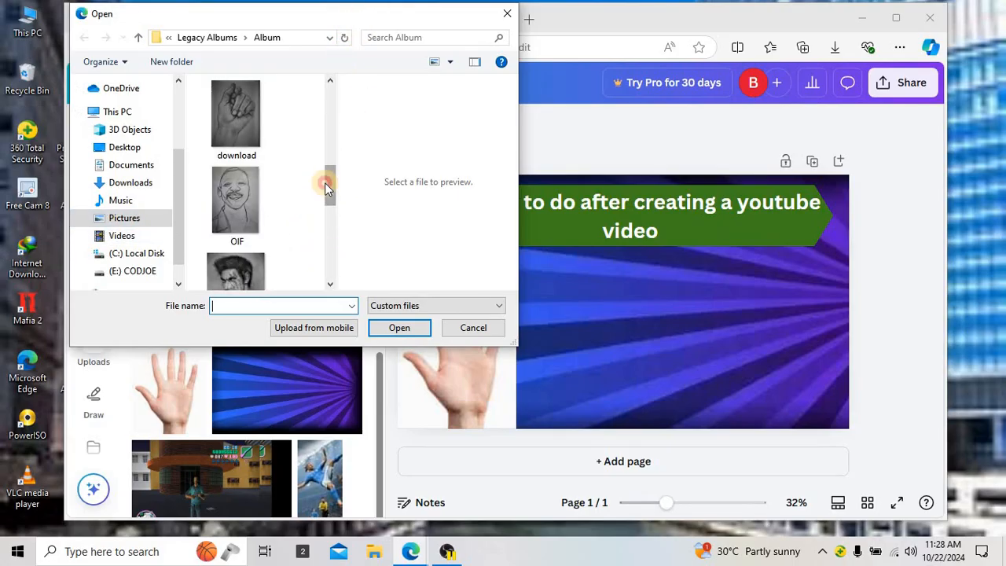
{"action": "left_click_drag", "start_coordinate": [328, 189], "coordinate": [334, 81]}
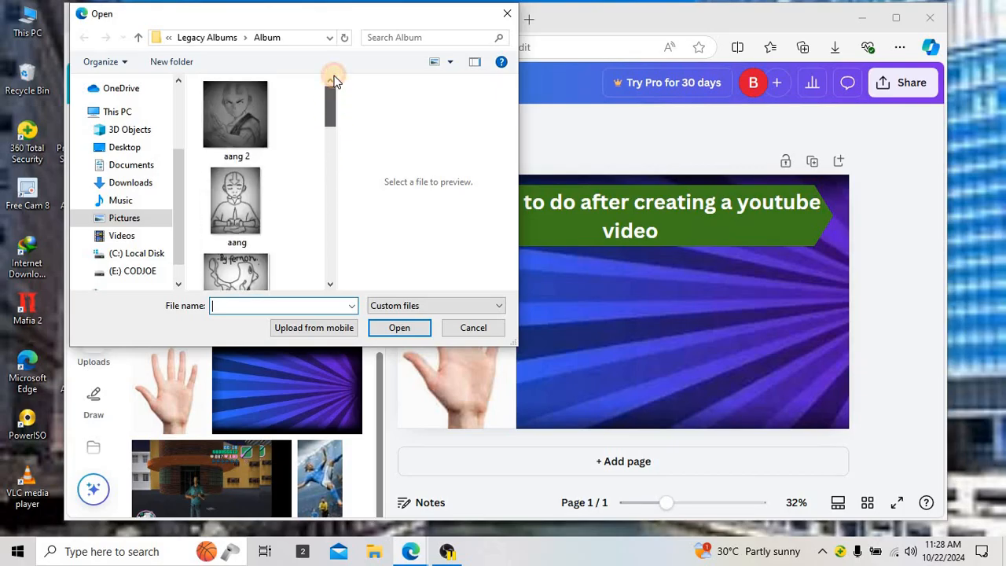
{"action": "left_click", "coordinate": [115, 216]}
{"action": "mouse_move", "coordinate": [333, 165]}
{"action": "left_mouse_down"}
{"action": "mouse_move", "coordinate": [336, 133]}
{"action": "mouse_move", "coordinate": [334, 150]}
{"action": "left_mouse_up"}
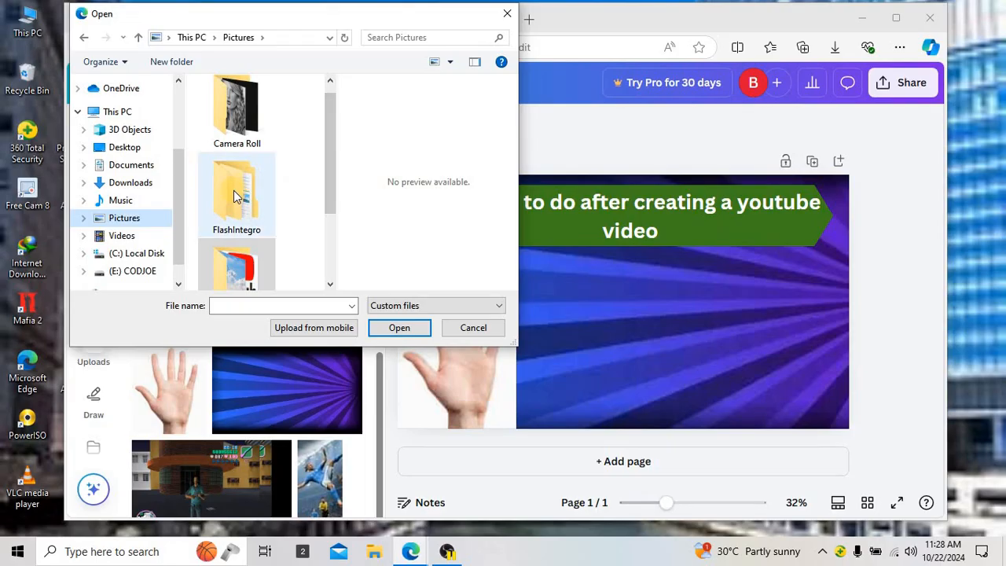
{"action": "double_click", "coordinate": [236, 259]}
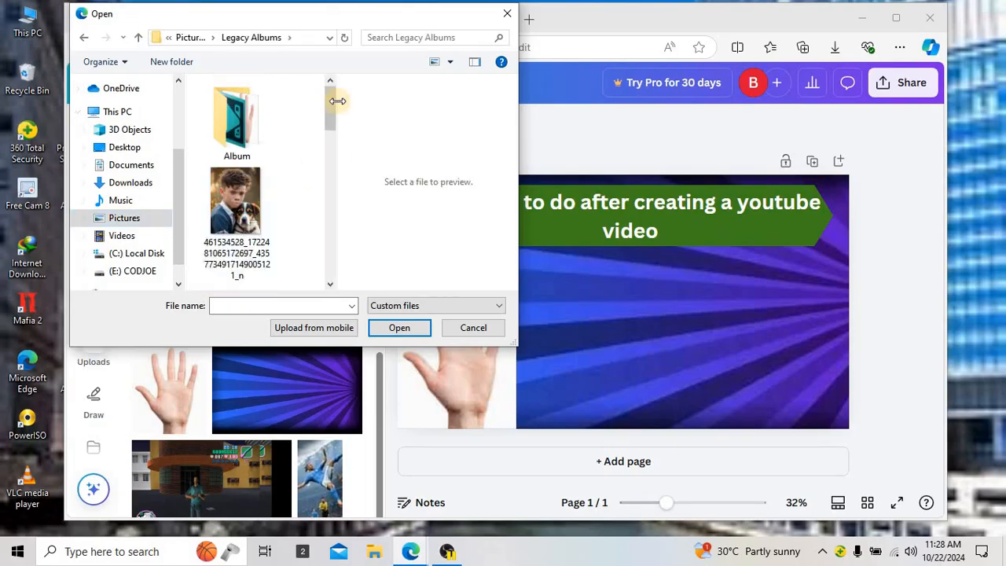
{"action": "double_click", "coordinate": [264, 120]}
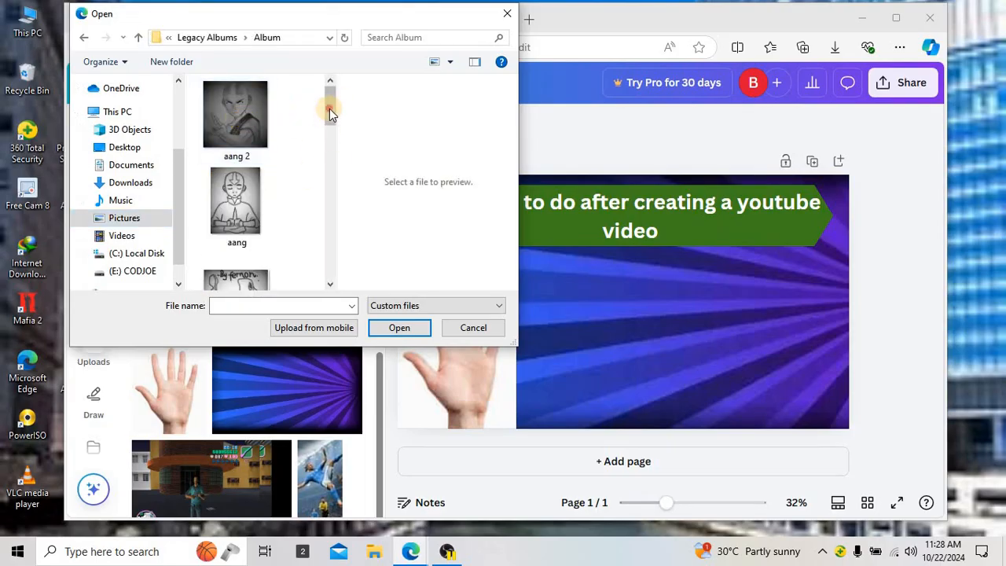
{"action": "left_click_drag", "start_coordinate": [327, 107], "coordinate": [253, 106]}
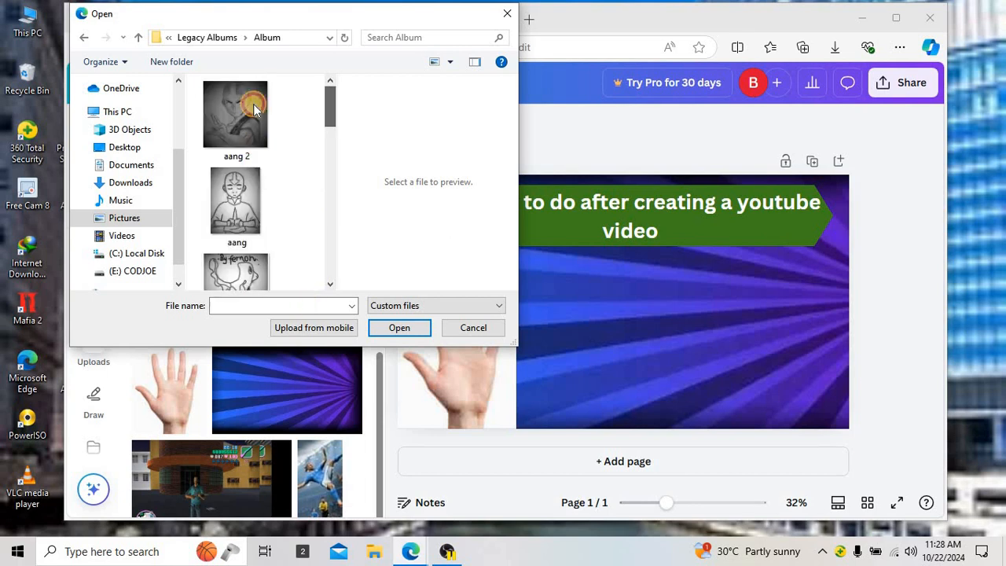
{"action": "left_click", "coordinate": [85, 40]}
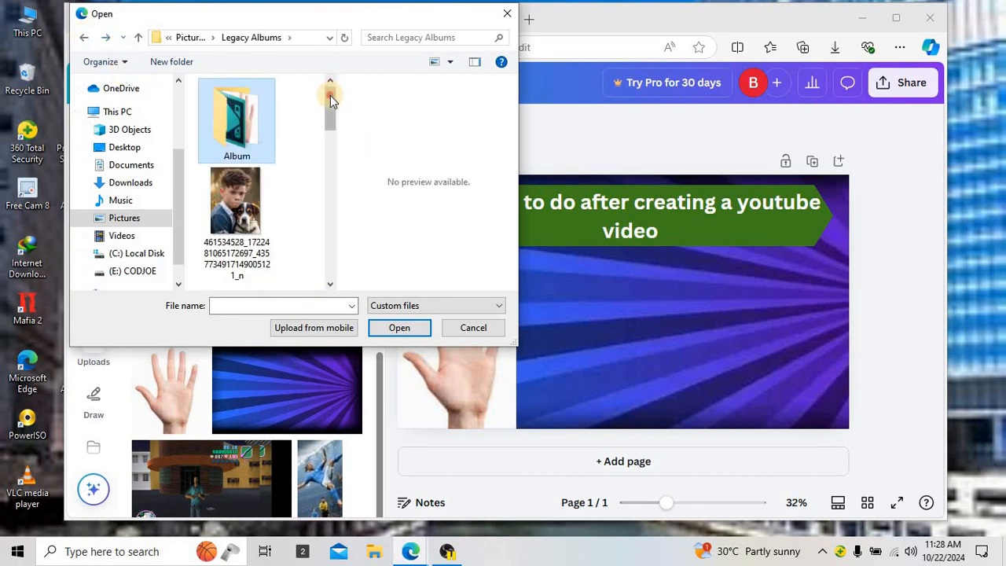
{"action": "scroll", "coordinate": [330, 133], "scroll_direction": "down", "scroll_amount": 3}
{"action": "left_click", "coordinate": [246, 122]}
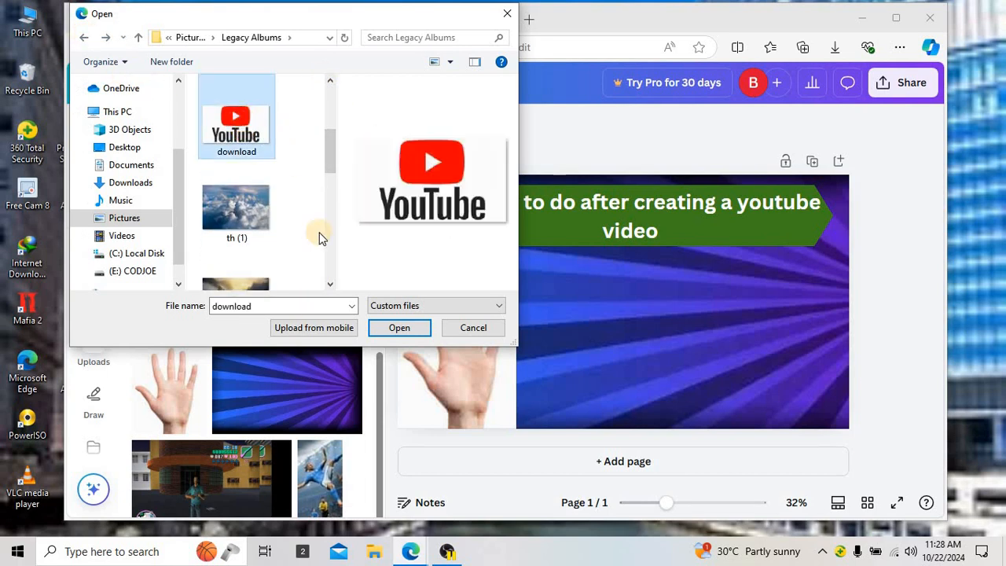
{"action": "left_click", "coordinate": [399, 328]}
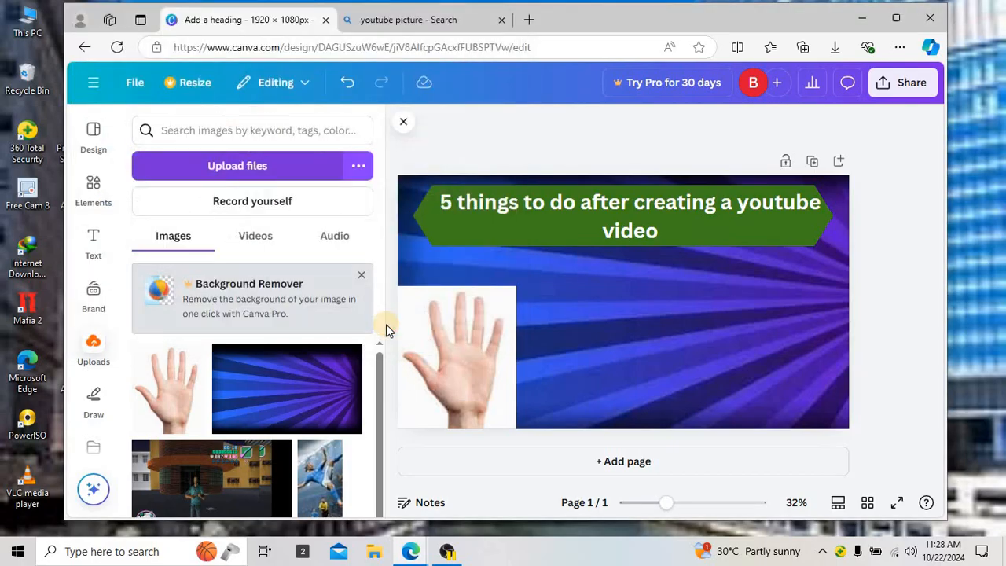
Add the uploaded YouTube logo to the page and place it below the banner, at the page's right edge.
{"action": "left_click_drag", "start_coordinate": [378, 369], "coordinate": [377, 391]}
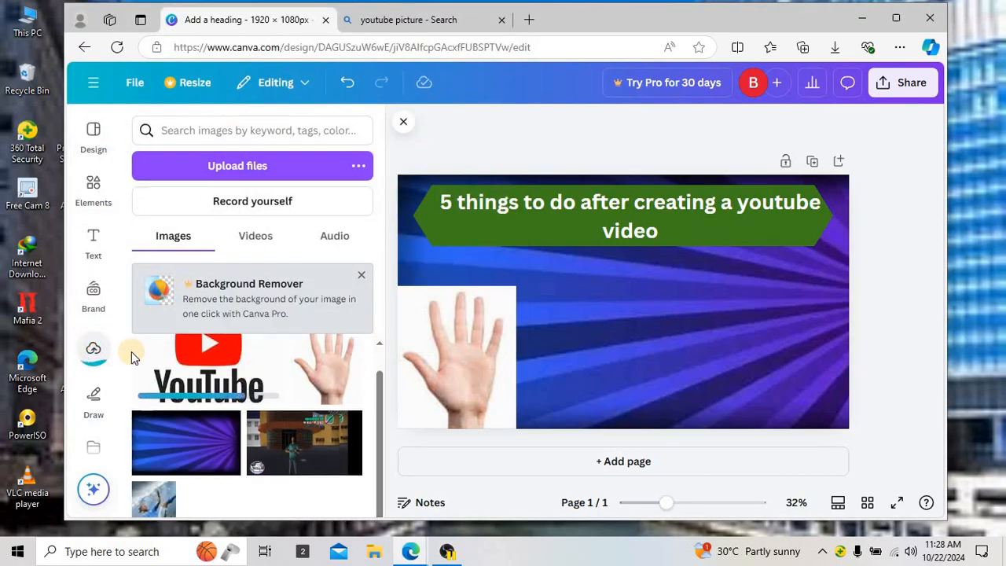
{"action": "left_click", "coordinate": [385, 367]}
{"action": "left_click", "coordinate": [208, 389]}
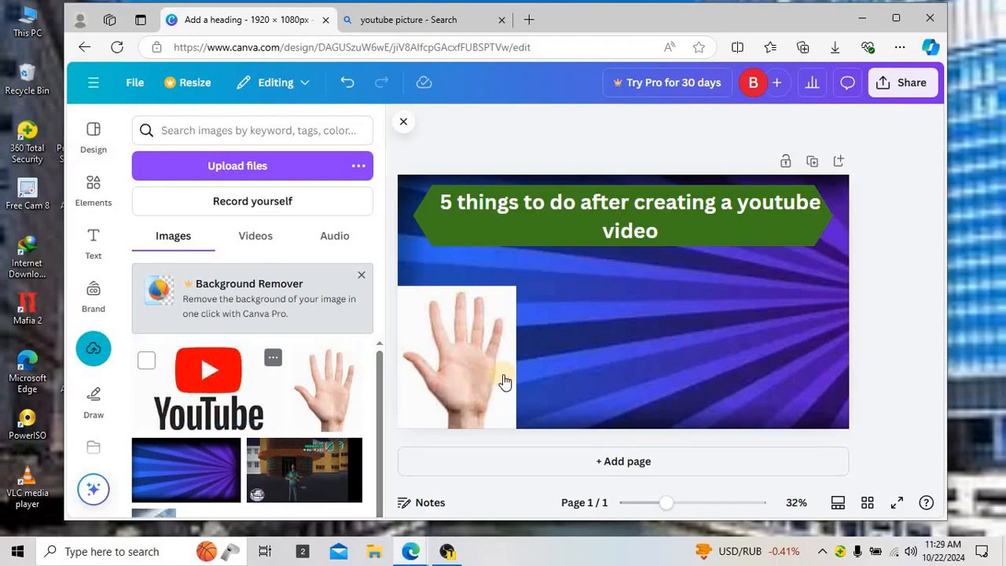
{"action": "left_click_drag", "start_coordinate": [583, 273], "coordinate": [688, 307]}
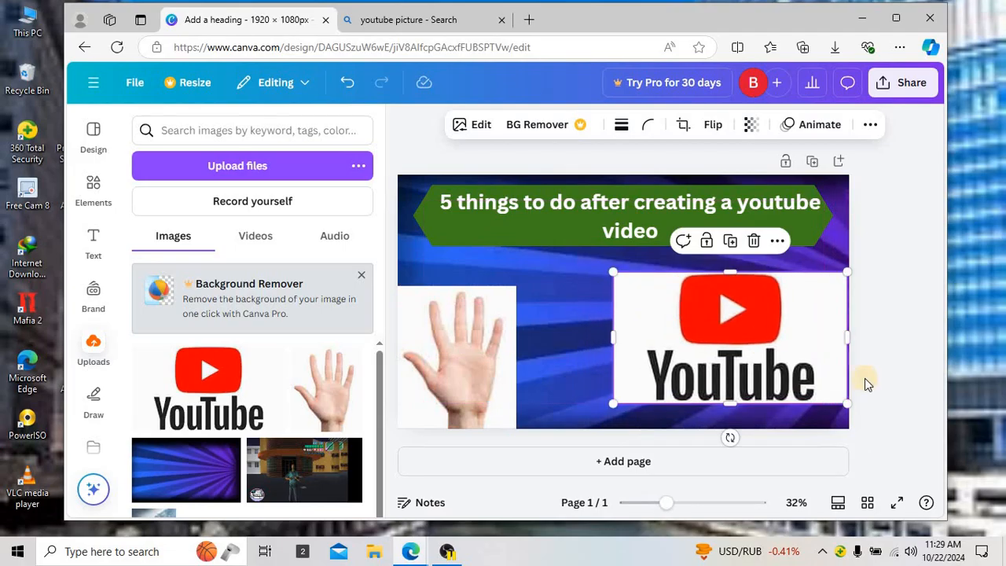
Shrink the hand picture to the YouTube logo's height and place it directly against the logo's left edge.
{"action": "left_click", "coordinate": [997, 295]}
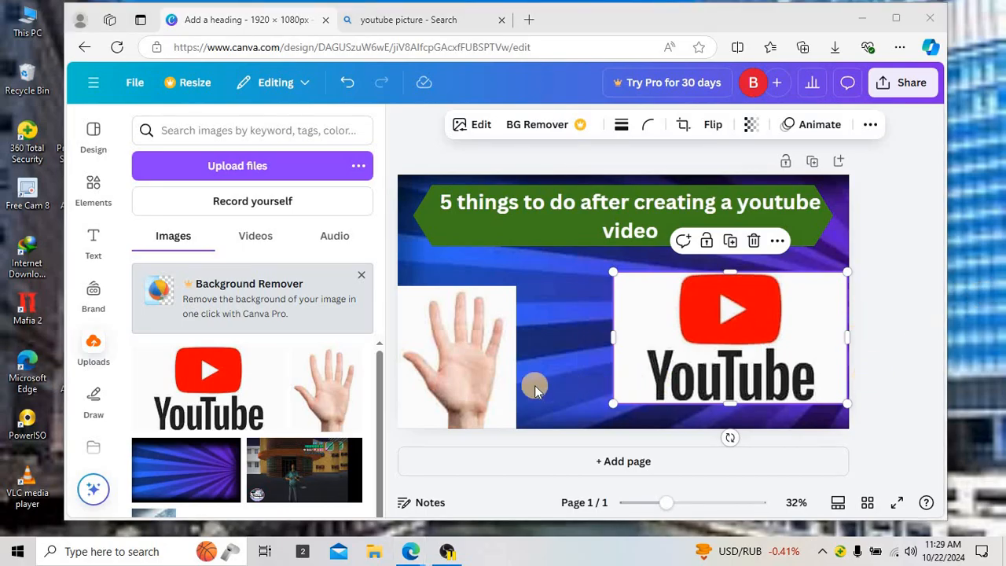
{"action": "left_click_drag", "start_coordinate": [488, 377], "coordinate": [584, 360]}
{"action": "left_click_drag", "start_coordinate": [610, 409], "coordinate": [603, 401]}
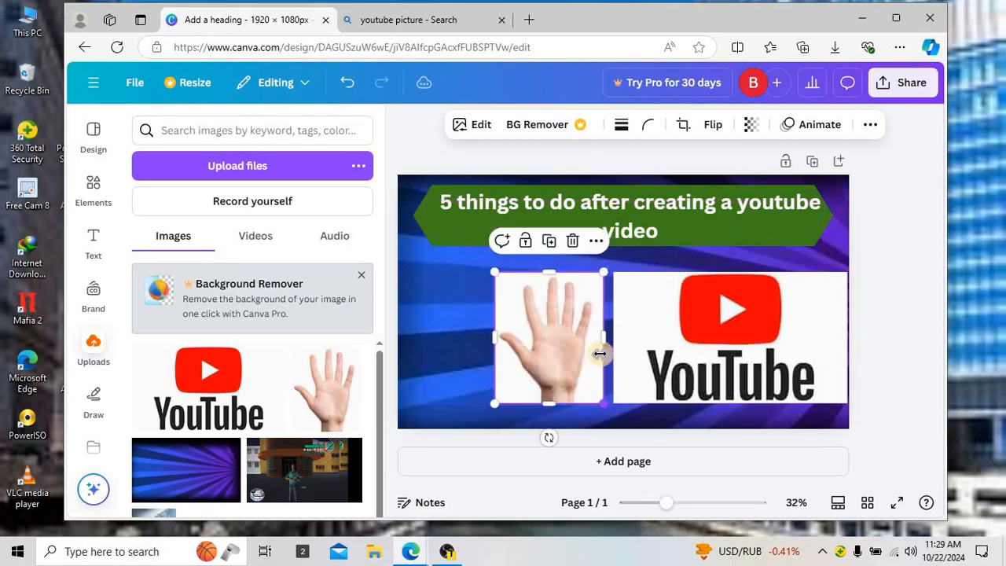
{"action": "left_click_drag", "start_coordinate": [579, 354], "coordinate": [594, 357]}
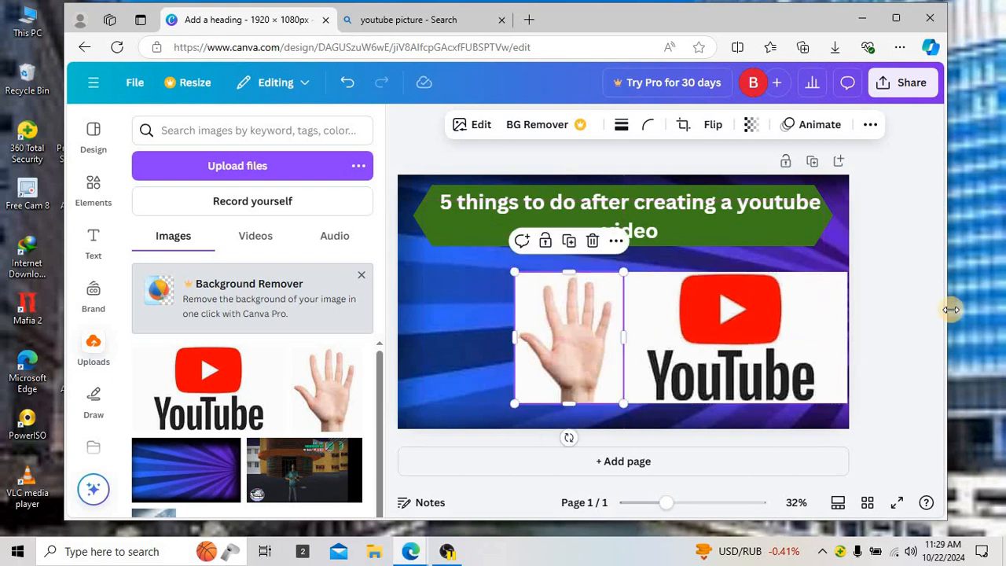
{"action": "left_click", "coordinate": [1002, 271]}
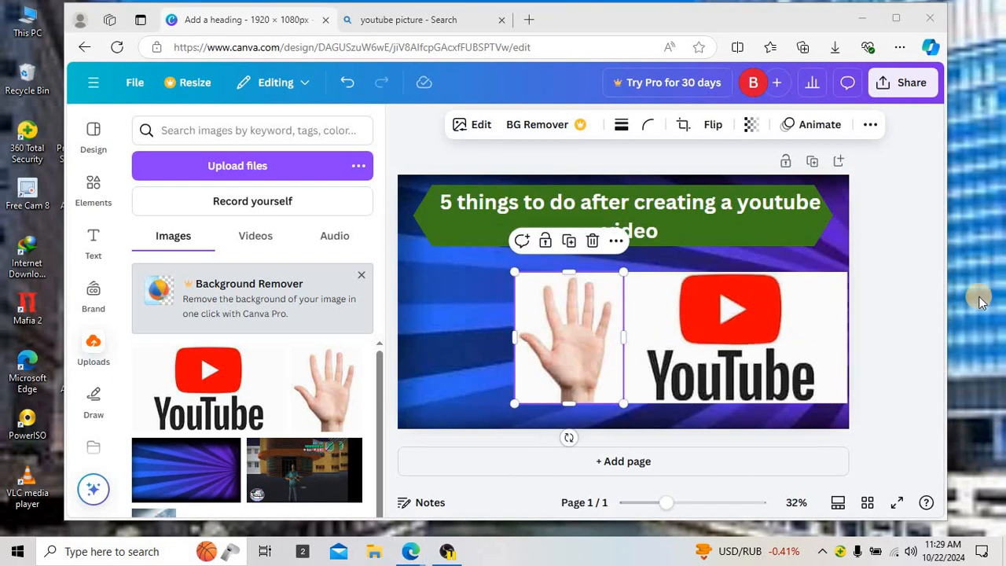
Lock the ray background image in place.
{"action": "left_click", "coordinate": [878, 318]}
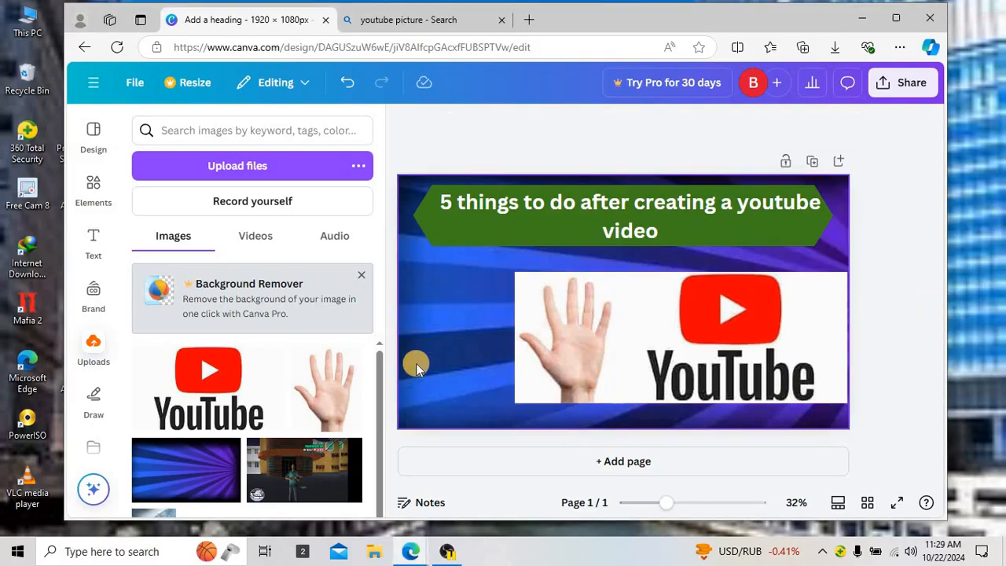
{"action": "left_click", "coordinate": [427, 290]}
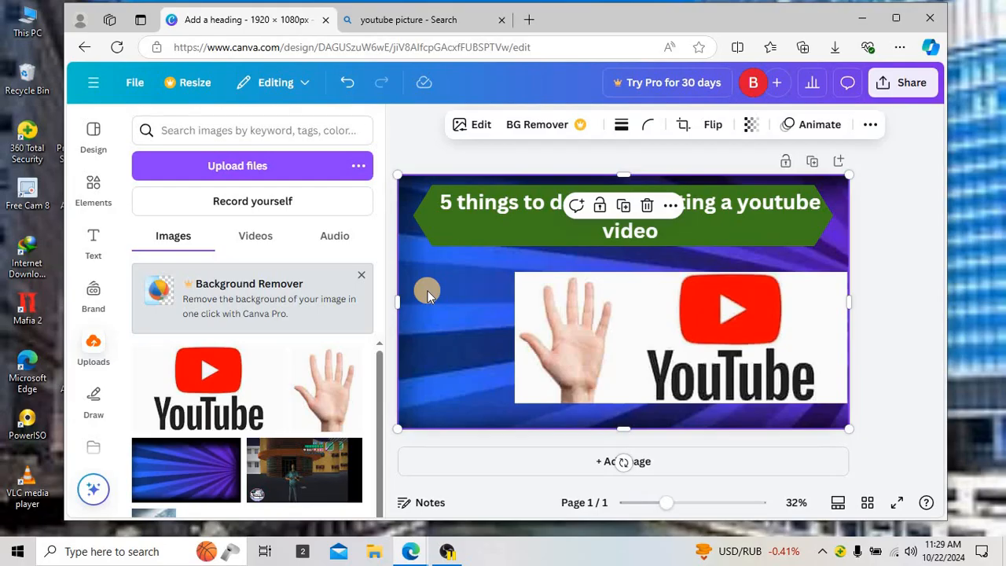
{"action": "left_click", "coordinate": [598, 207]}
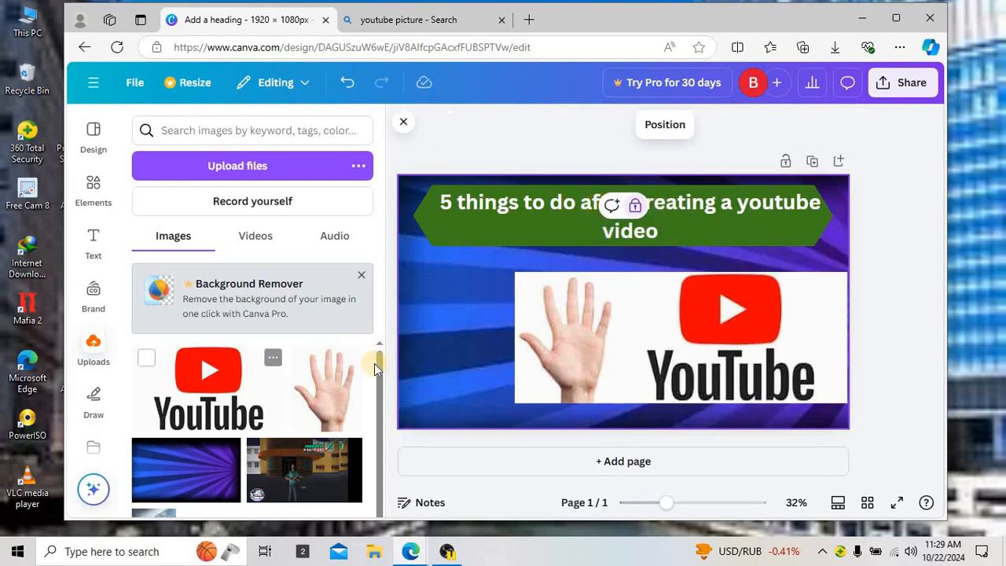
Add a body text line, tilt it diagonally downwards, and place it left of the hand picture.
{"action": "left_click", "coordinate": [102, 247]}
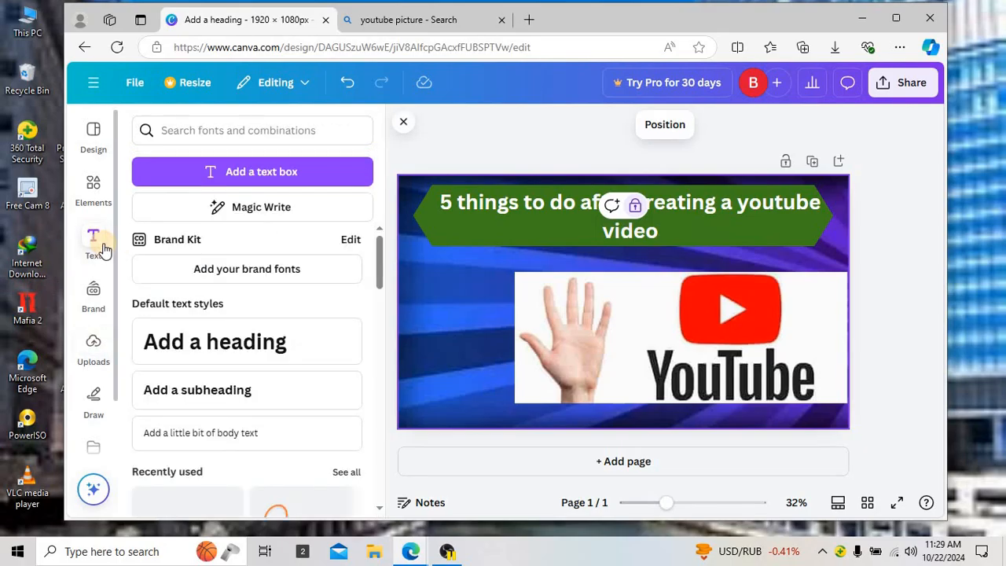
{"action": "left_click_drag", "start_coordinate": [377, 252], "coordinate": [376, 266]}
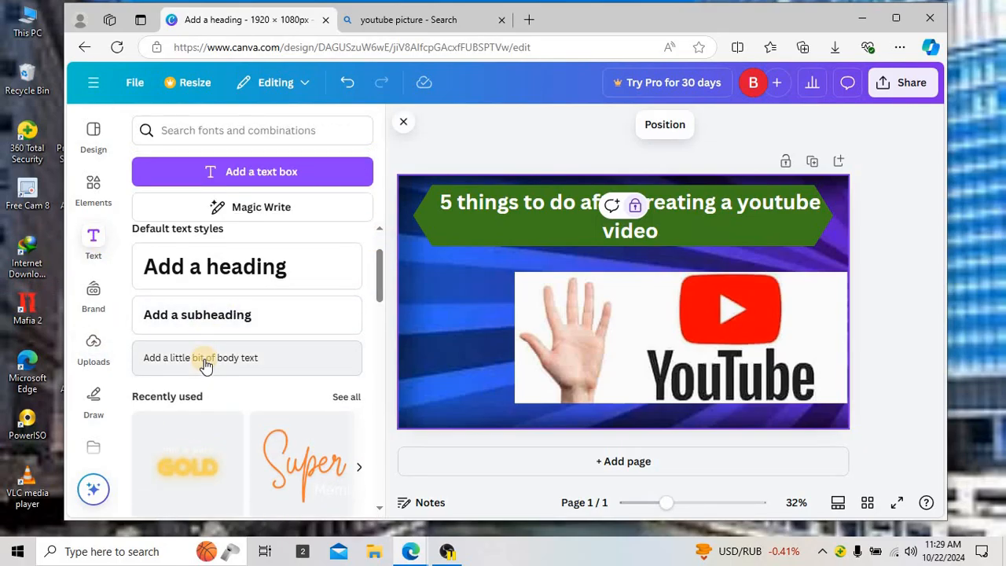
{"action": "left_click", "coordinate": [204, 364]}
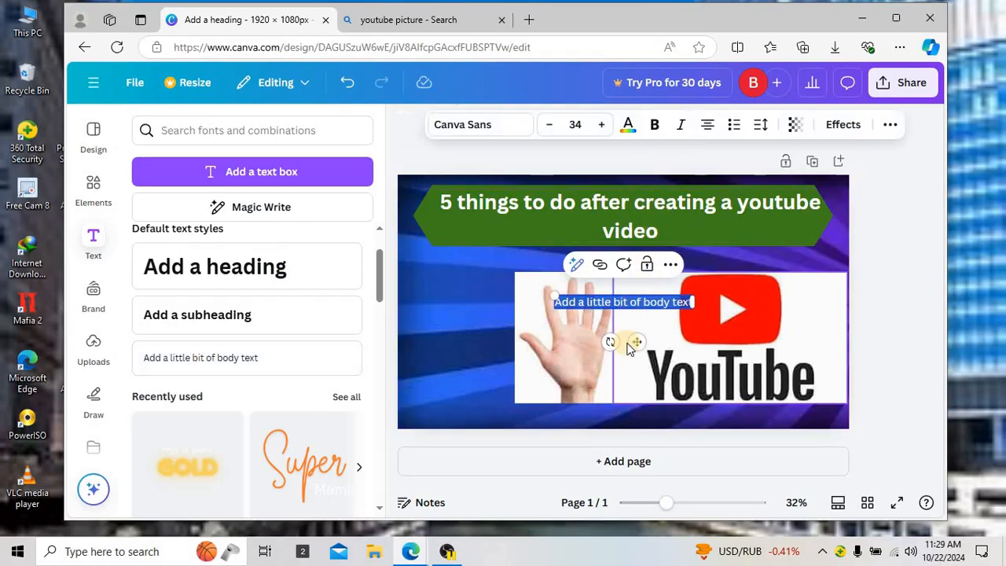
{"action": "left_click_drag", "start_coordinate": [547, 379], "coordinate": [560, 293]}
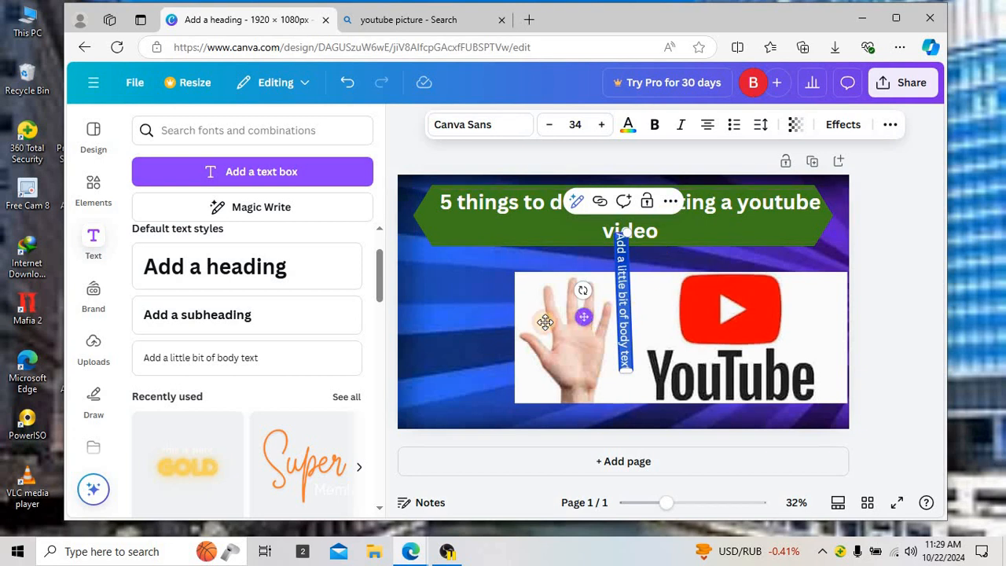
{"action": "left_click_drag", "start_coordinate": [544, 322], "coordinate": [415, 333]}
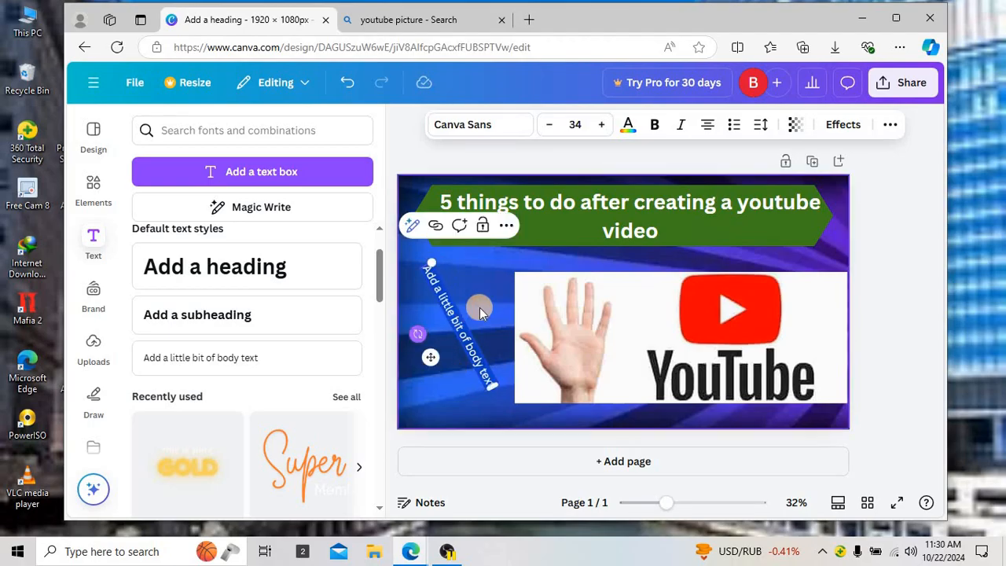
Replace the tilted placeholder text with "Very easy and fast".
{"action": "left_click", "coordinate": [464, 314]}
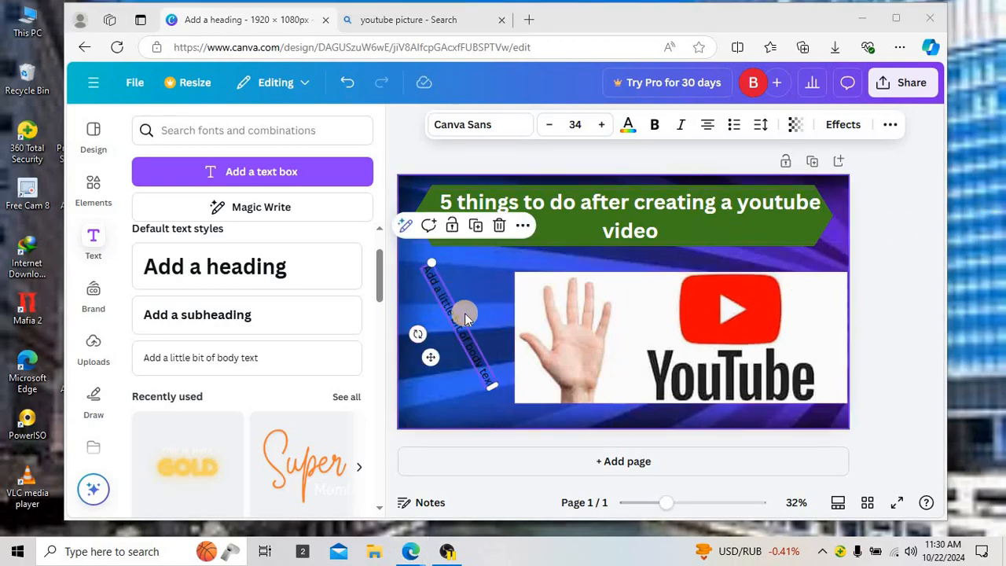
{"action": "left_click", "coordinate": [472, 348]}
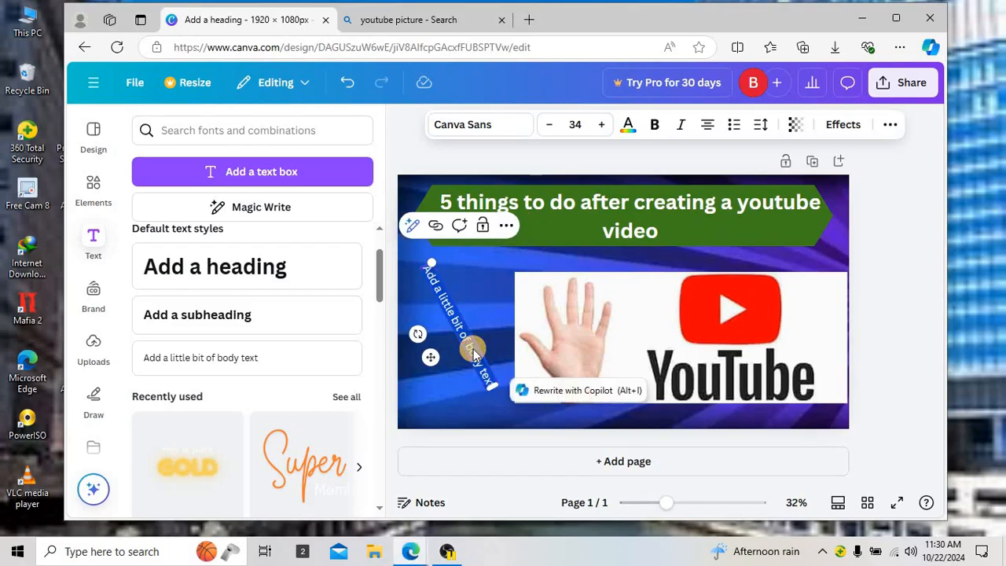
{"action": "key", "text": "BackSpace"}
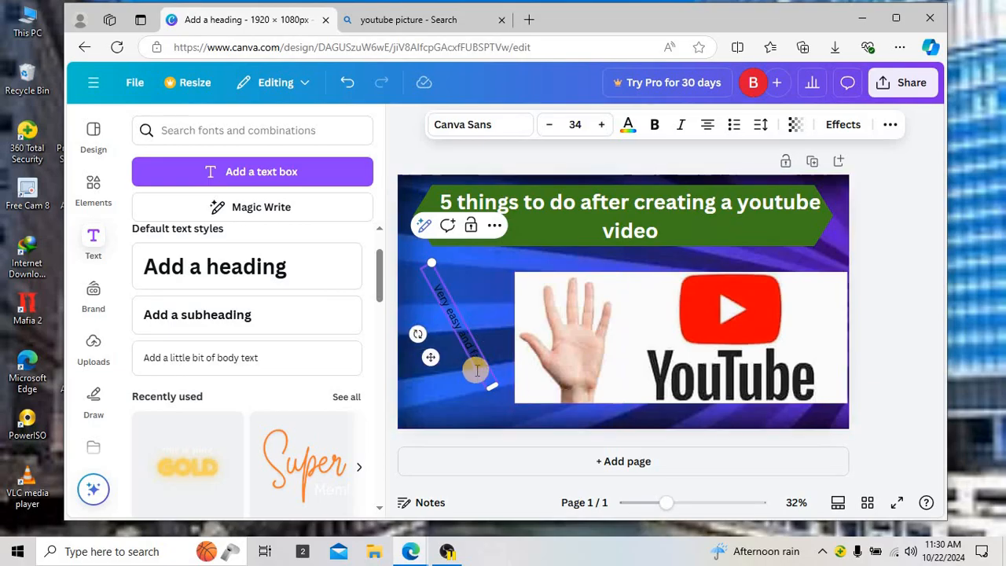
Set the font of the whole "Very easy and fast" text to League Spartan.
{"action": "left_click", "coordinate": [493, 127]}
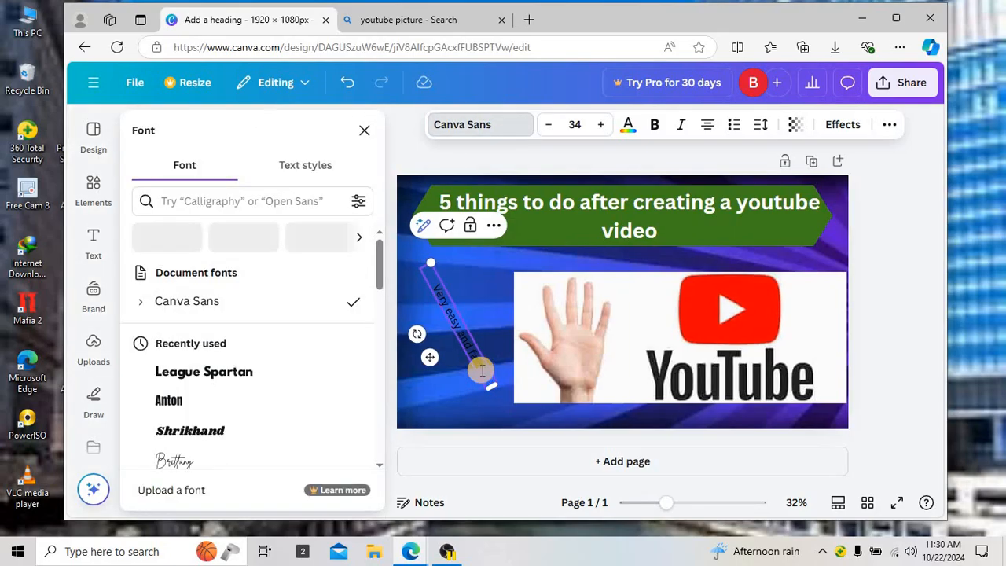
{"action": "left_click_drag", "start_coordinate": [482, 370], "coordinate": [426, 277]}
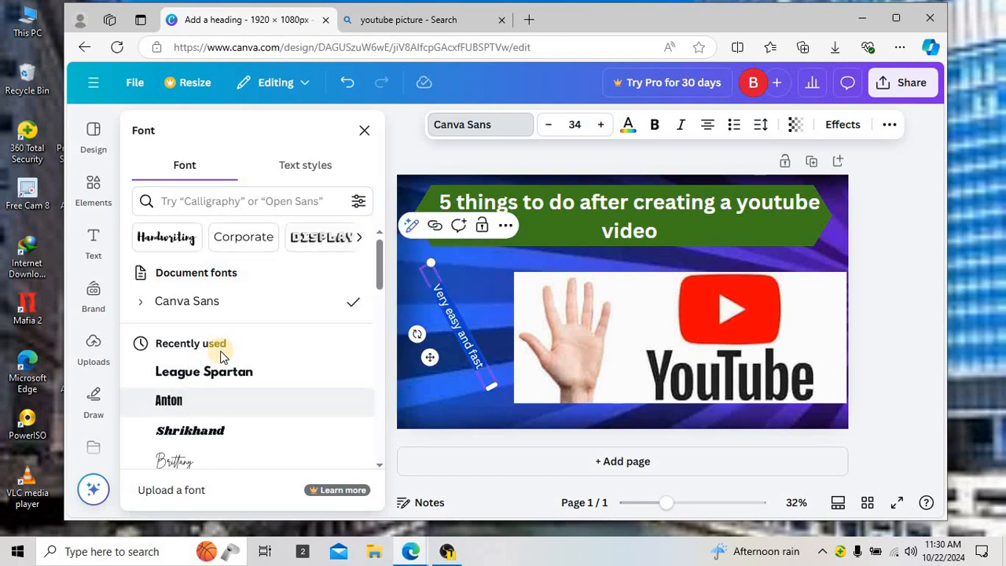
{"action": "left_click", "coordinate": [220, 374]}
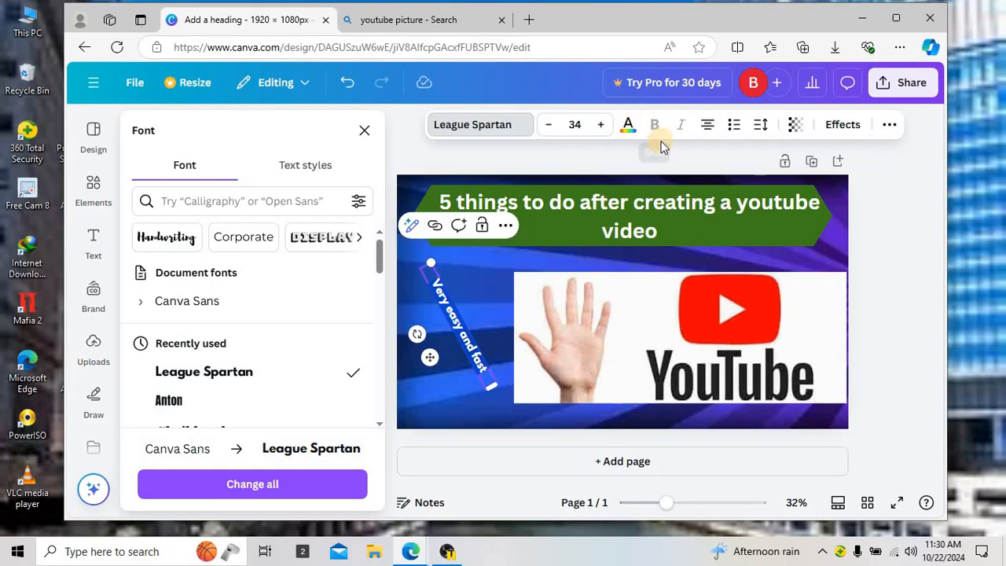
{"action": "left_click", "coordinate": [927, 270]}
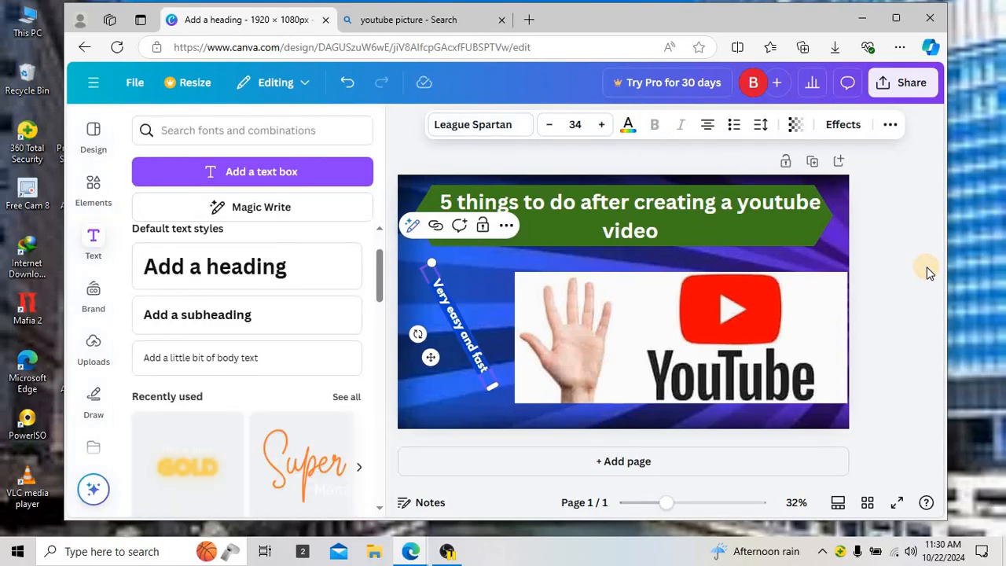
Color the "Very easy and fast" text bright green, about #63E409.
{"action": "left_click", "coordinate": [628, 127]}
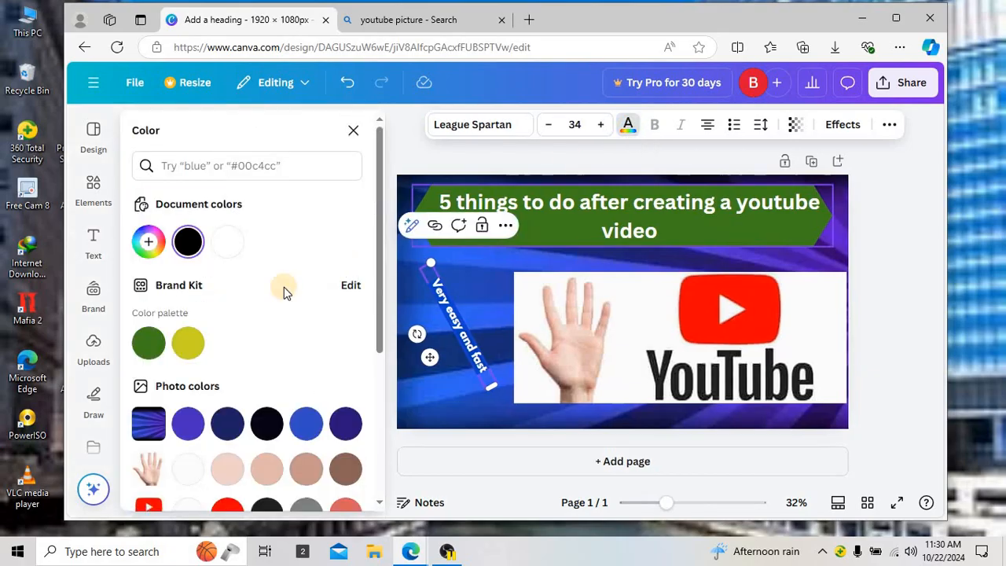
{"action": "scroll", "coordinate": [251, 247], "scroll_direction": "down", "scroll_amount": 1}
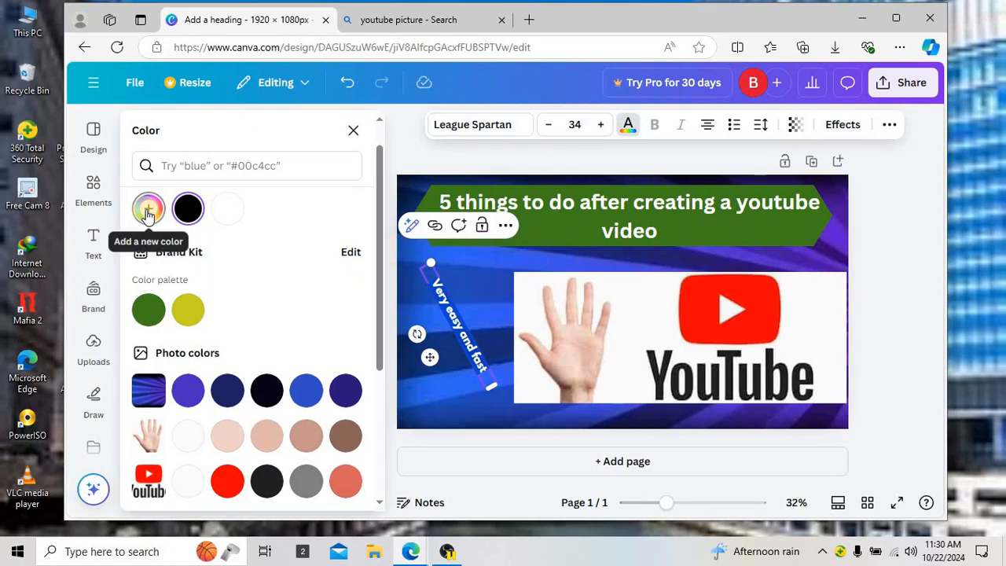
{"action": "left_click", "coordinate": [147, 211]}
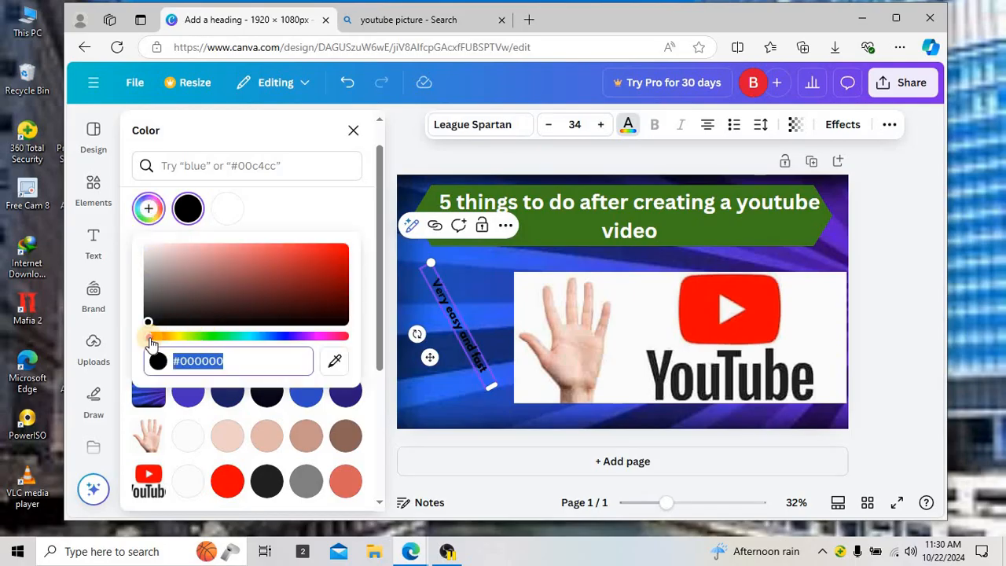
{"action": "left_click_drag", "start_coordinate": [151, 344], "coordinate": [202, 347]}
{"action": "left_click_drag", "start_coordinate": [299, 281], "coordinate": [346, 253]}
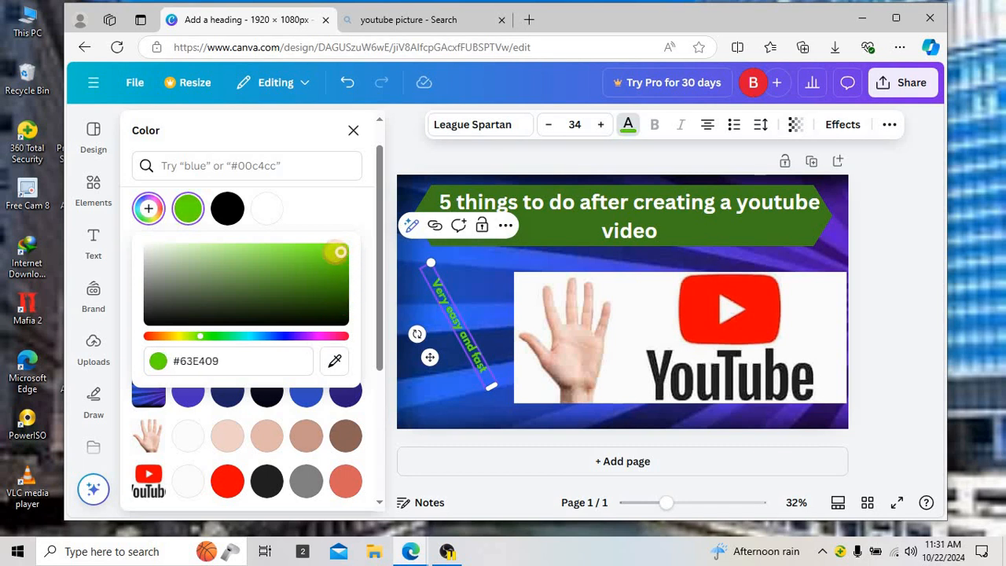
{"action": "left_click", "coordinate": [934, 255]}
{"action": "left_click", "coordinate": [93, 243]}
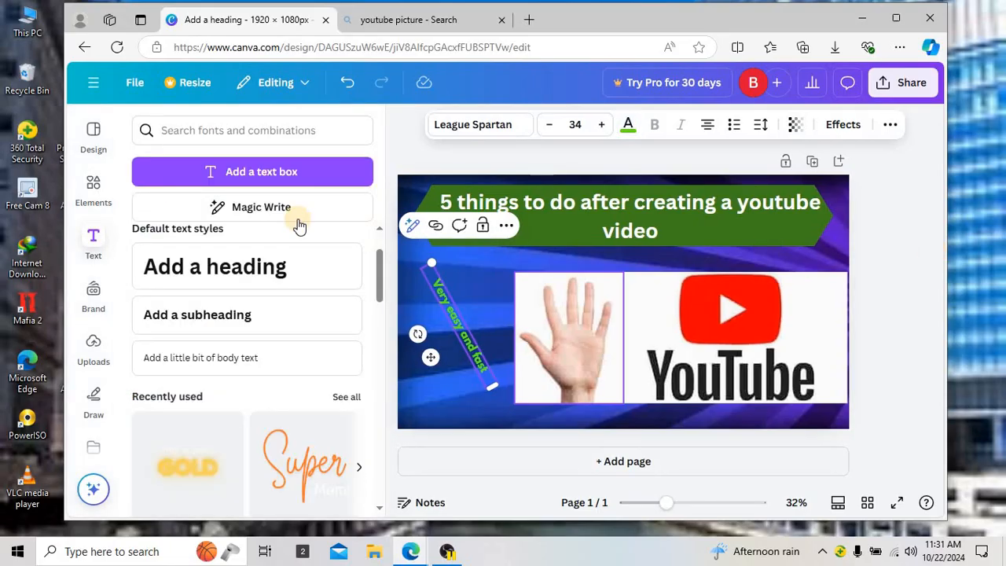
{"action": "left_click", "coordinate": [911, 237]}
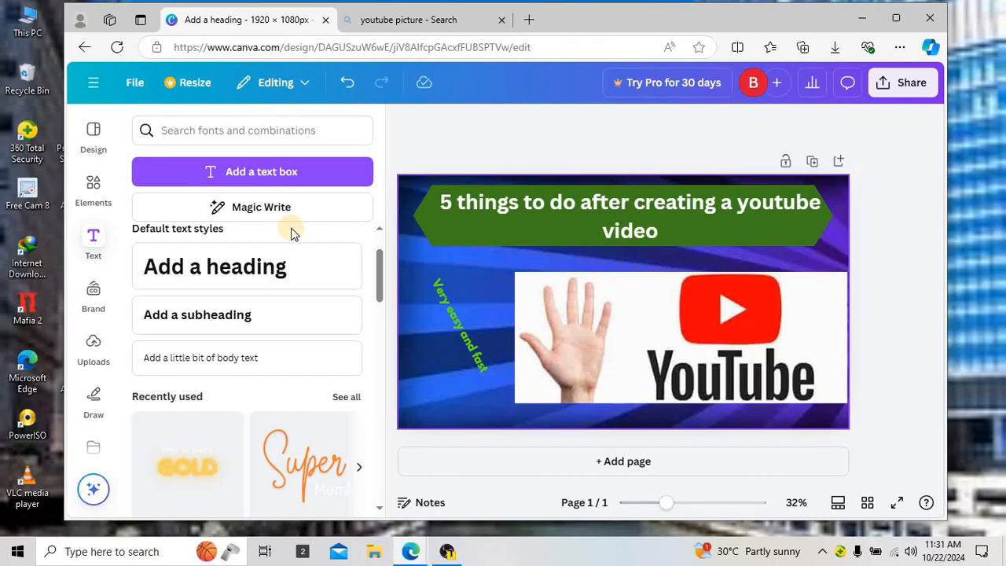
Add a pill-shaped rounded rectangle from the shapes and place it over the "Very easy and fast" text.
{"action": "left_click", "coordinate": [95, 192]}
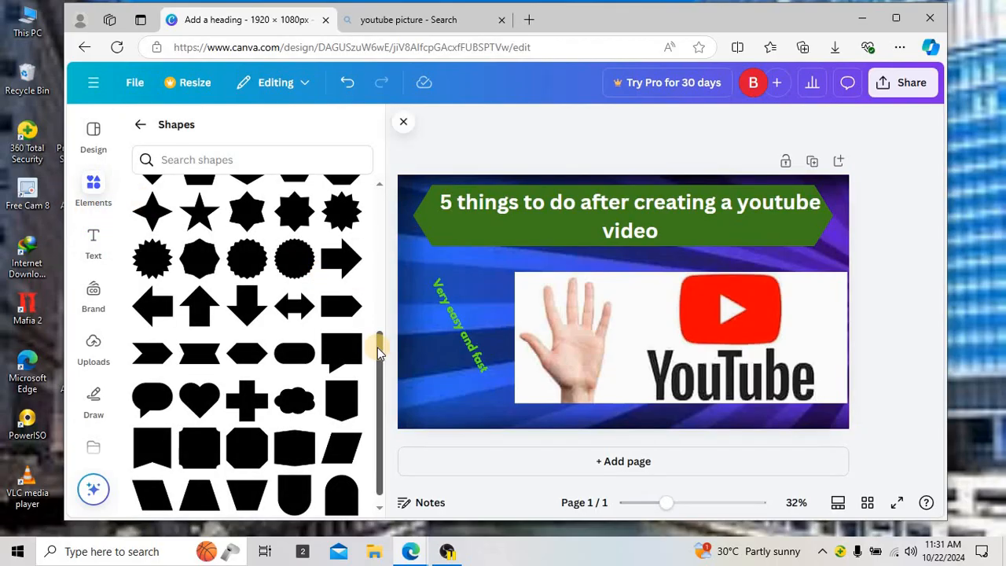
{"action": "left_click_drag", "start_coordinate": [377, 347], "coordinate": [378, 363]}
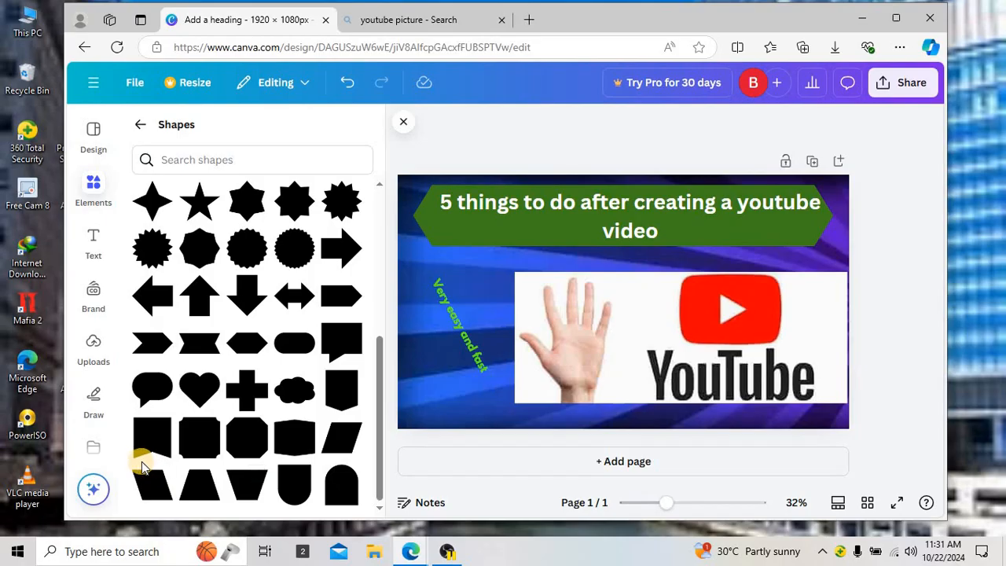
{"action": "left_click", "coordinate": [291, 343]}
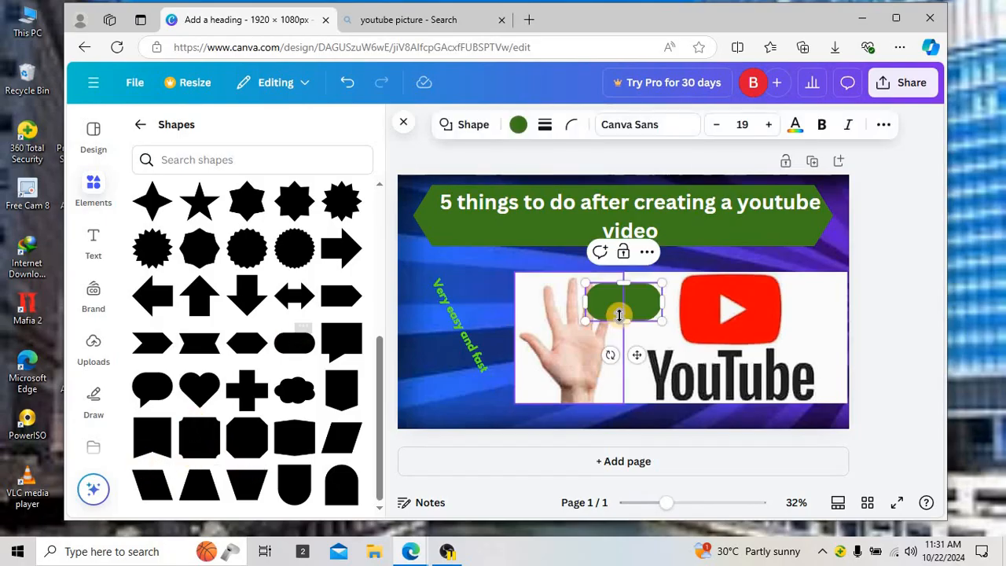
{"action": "left_click_drag", "start_coordinate": [615, 301], "coordinate": [417, 308]}
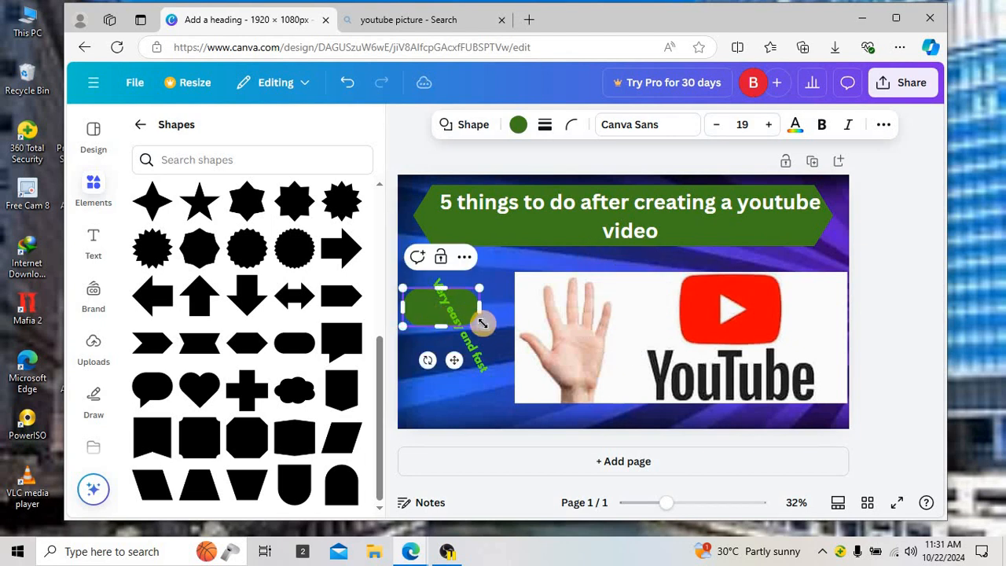
Enlarge the pill shape slightly, tilt it parallel to the diagonal text, and move it to the banner's right end.
{"action": "left_click_drag", "start_coordinate": [480, 326], "coordinate": [494, 332]}
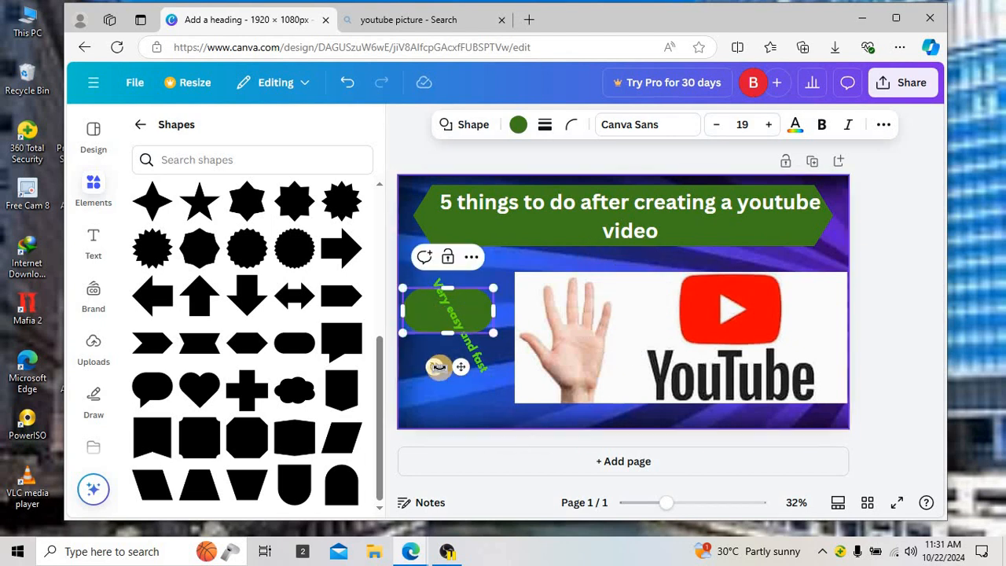
{"action": "left_click_drag", "start_coordinate": [424, 375], "coordinate": [393, 326]}
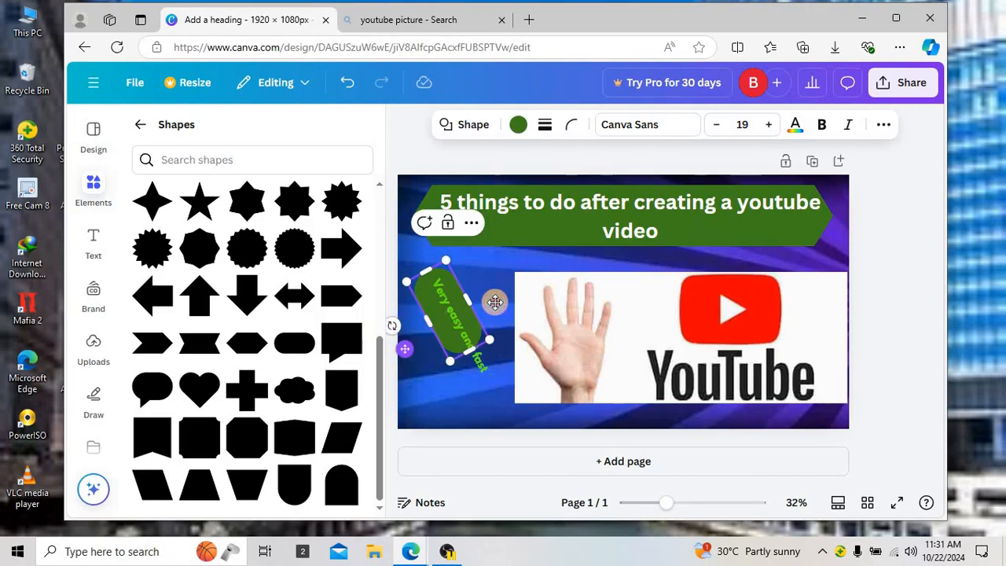
{"action": "left_click_drag", "start_coordinate": [494, 302], "coordinate": [770, 300]}
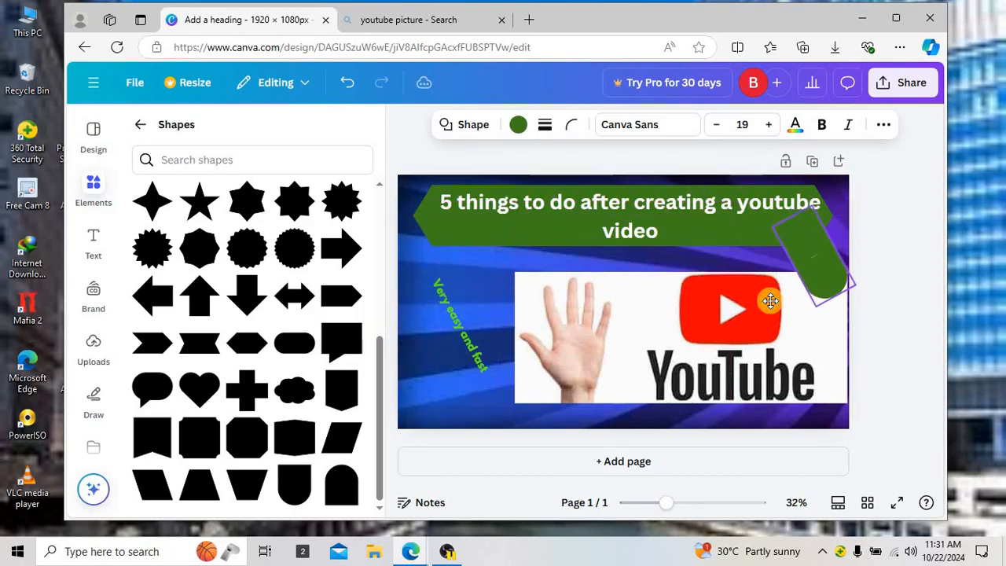
Color the tilted pill shape dark purple, about #4D1E46.
{"action": "left_click", "coordinate": [518, 126]}
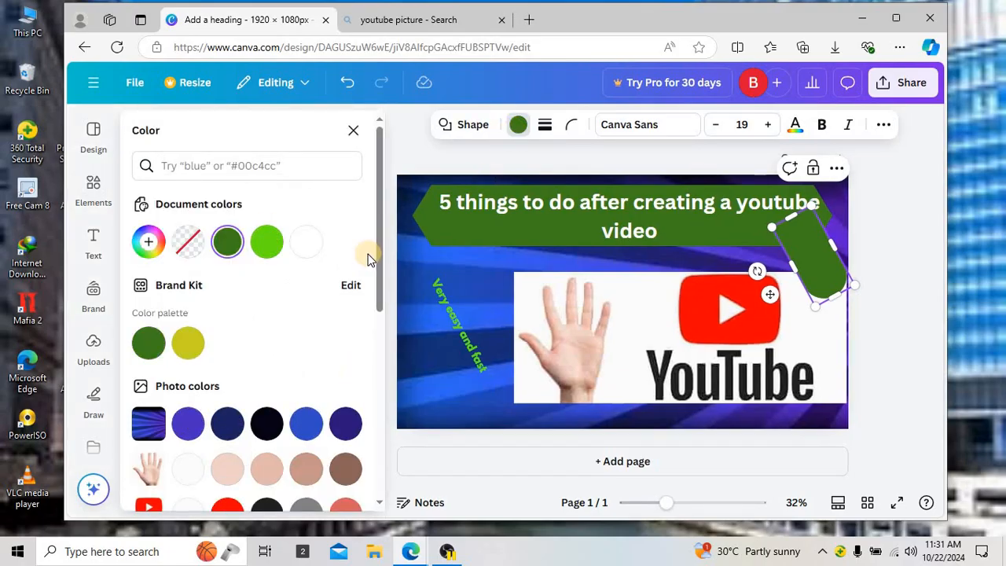
{"action": "left_click", "coordinate": [147, 244]}
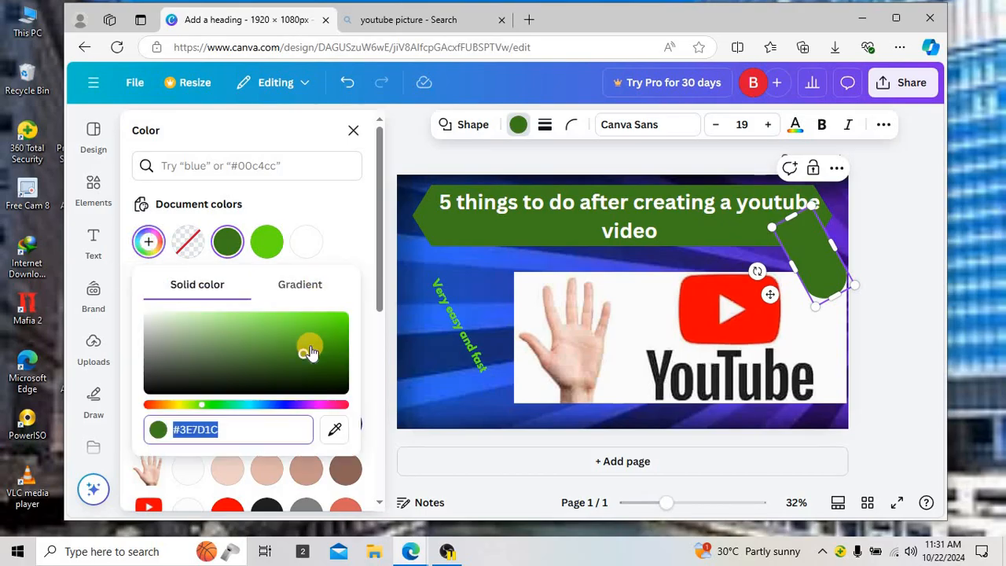
{"action": "left_click_drag", "start_coordinate": [199, 402], "coordinate": [317, 408]}
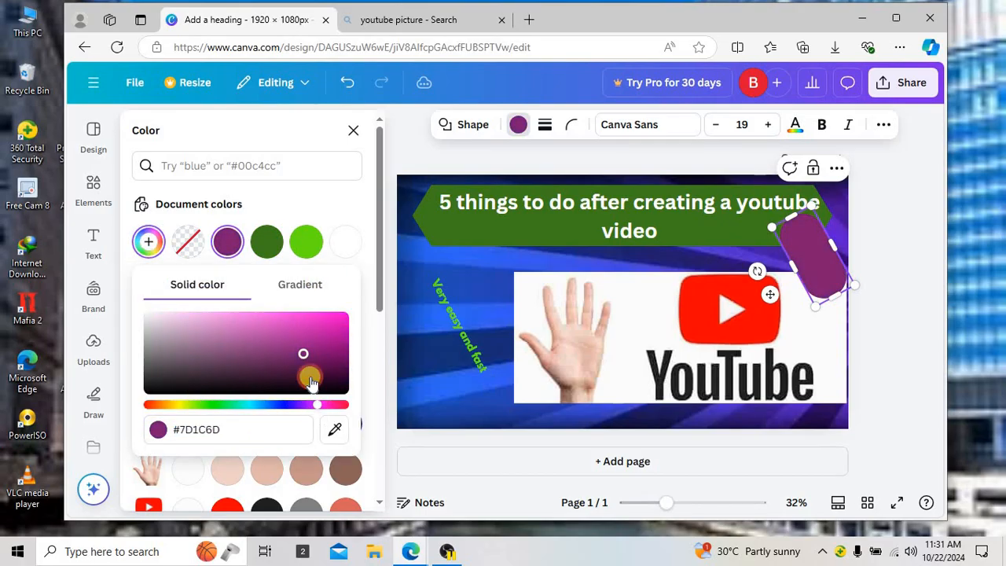
{"action": "left_click_drag", "start_coordinate": [305, 365], "coordinate": [275, 365]}
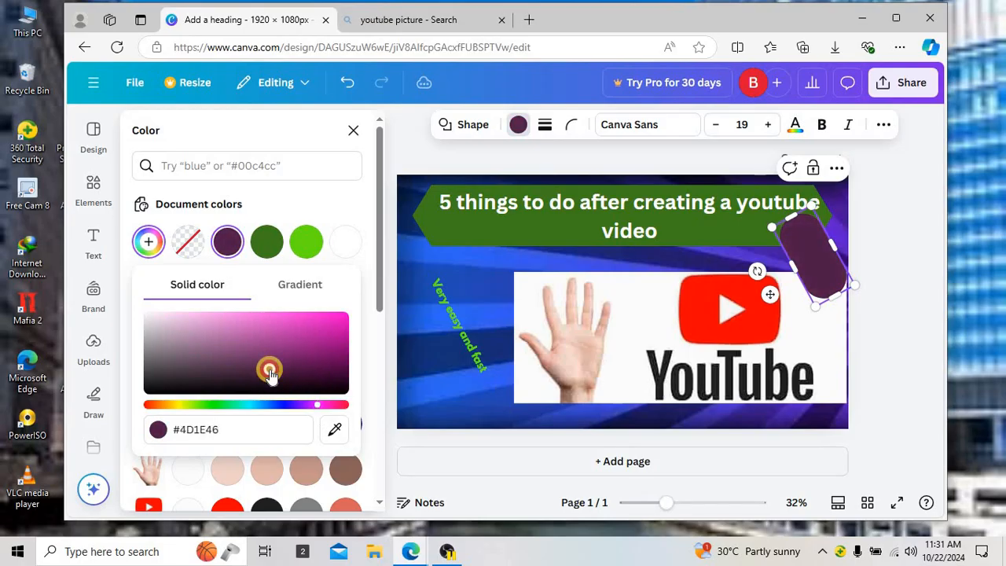
Enlarge and shift the dark purple shape until it covers the canvas's right side from top to bottom with one slanted edge.
{"action": "left_click", "coordinate": [412, 318]}
{"action": "left_click", "coordinate": [810, 241]}
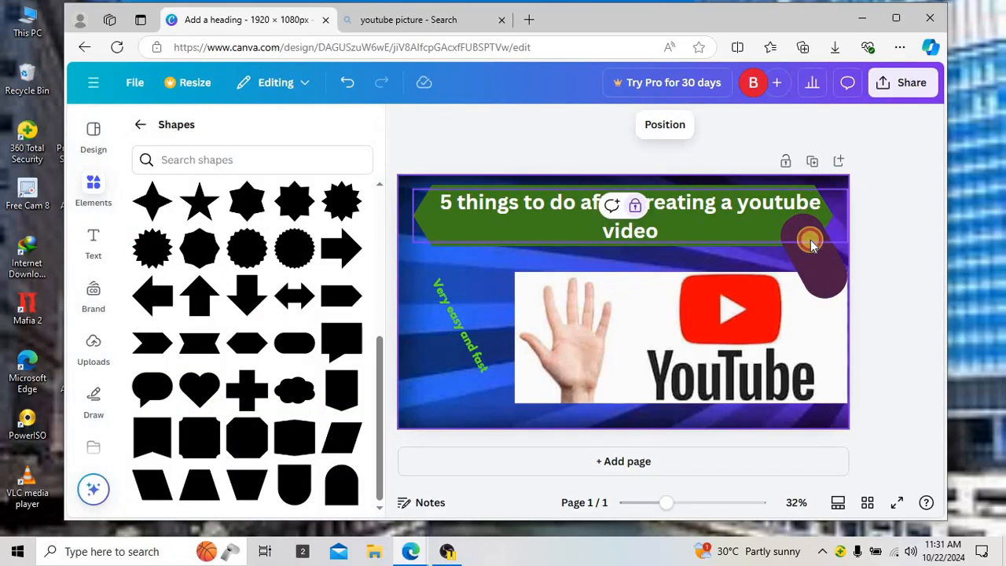
{"action": "left_click", "coordinate": [822, 259]}
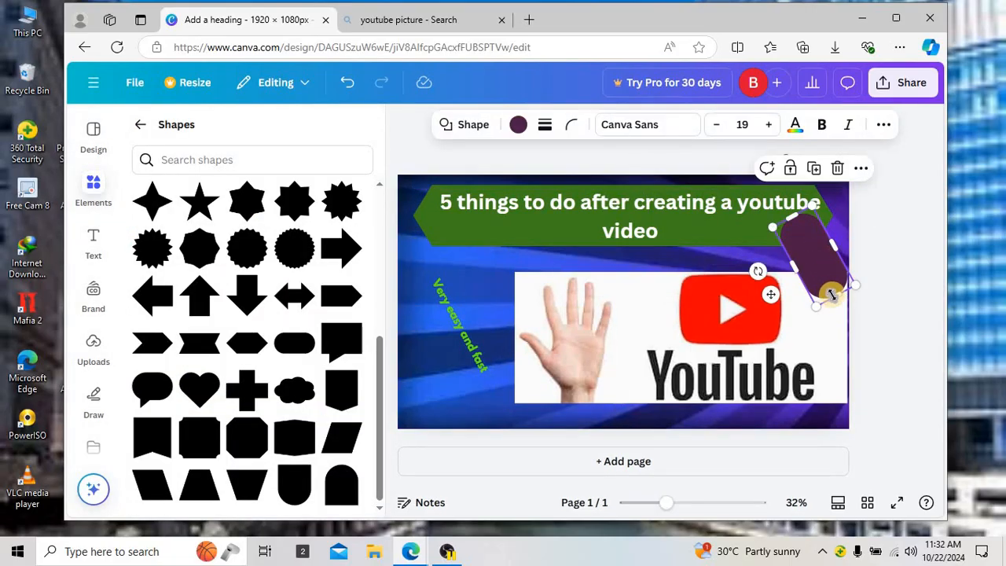
{"action": "left_click_drag", "start_coordinate": [832, 294], "coordinate": [825, 334]}
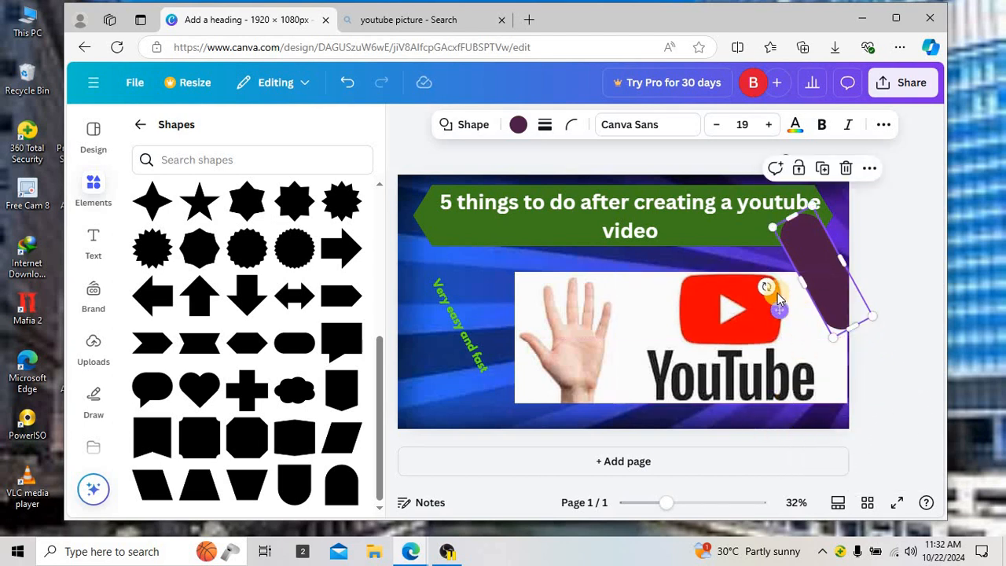
{"action": "left_click_drag", "start_coordinate": [779, 308], "coordinate": [747, 273]}
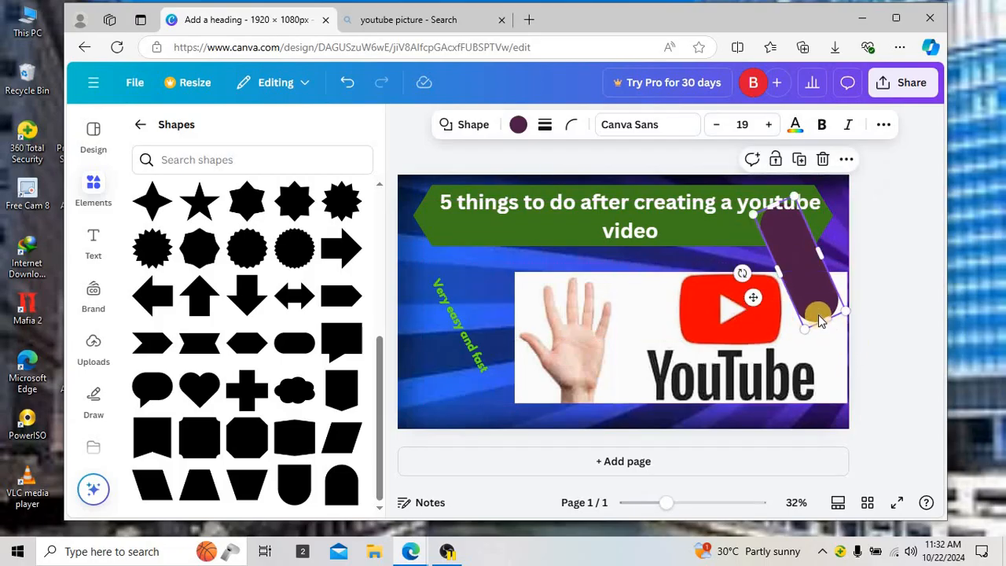
{"action": "left_click_drag", "start_coordinate": [861, 454], "coordinate": [860, 446]}
{"action": "left_click_drag", "start_coordinate": [844, 317], "coordinate": [989, 188]}
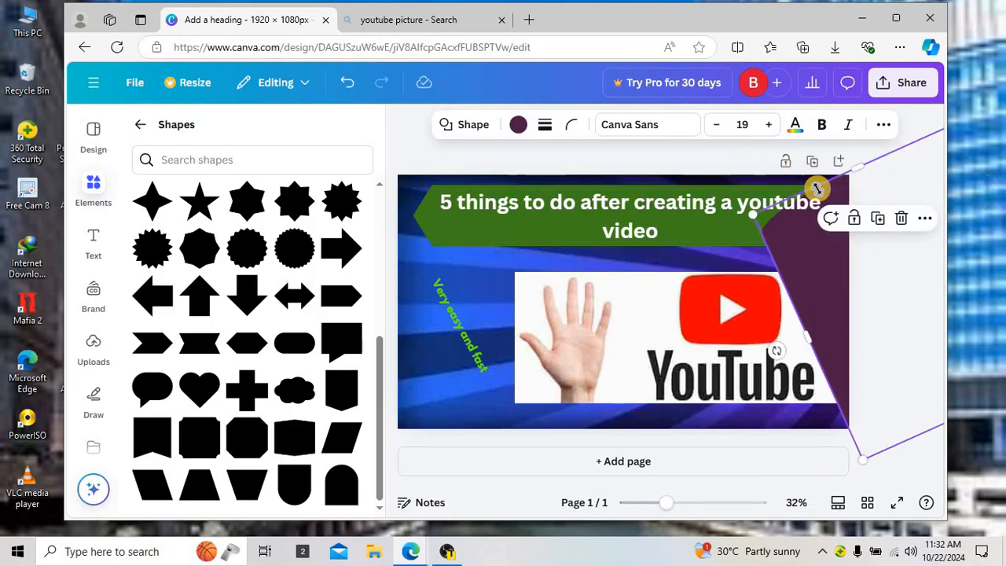
{"action": "left_click_drag", "start_coordinate": [851, 168], "coordinate": [986, 267]}
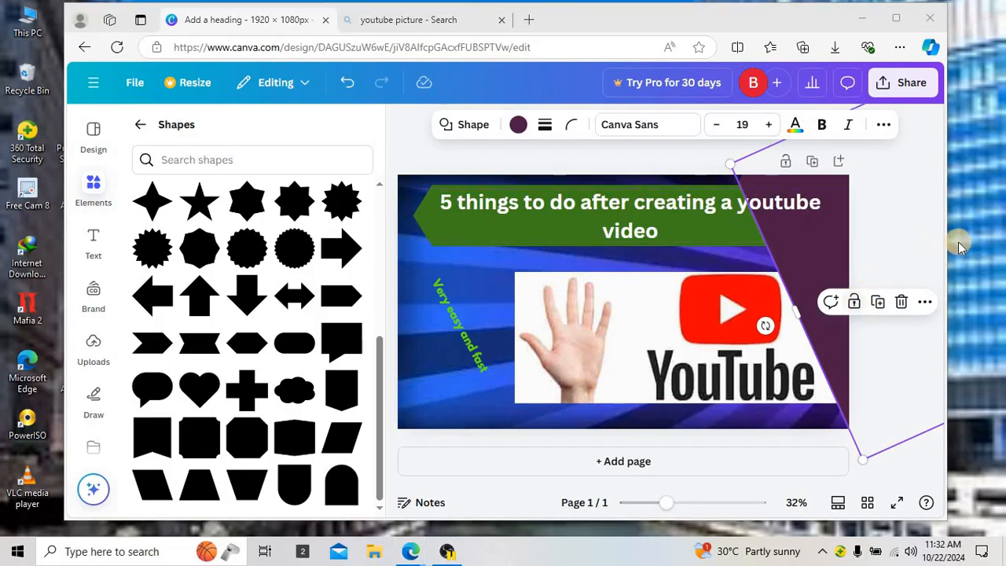
{"action": "left_click", "coordinate": [465, 409]}
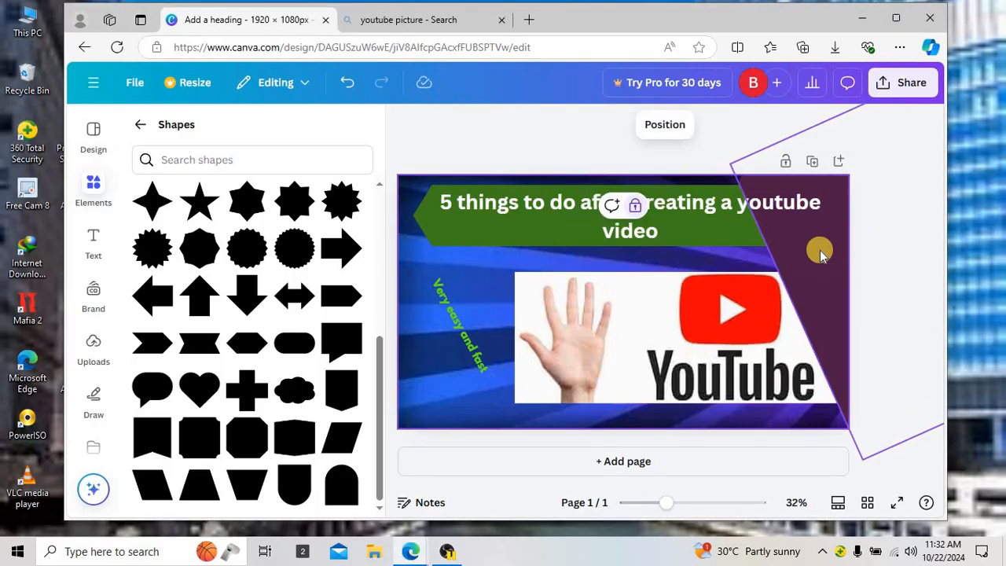
Set the transparency of the large purple shape to 70.
{"action": "left_click", "coordinate": [819, 253]}
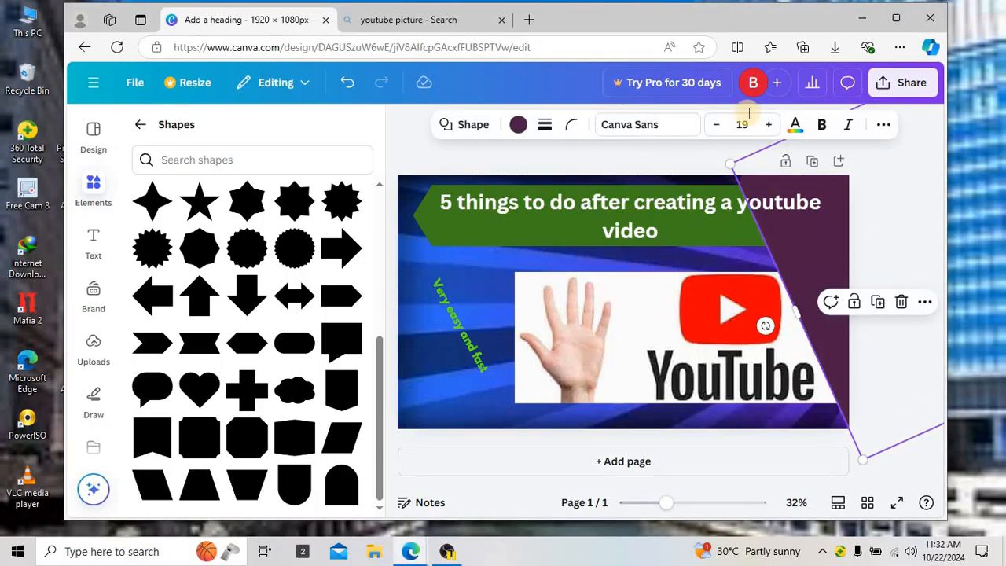
{"action": "left_click", "coordinate": [878, 124]}
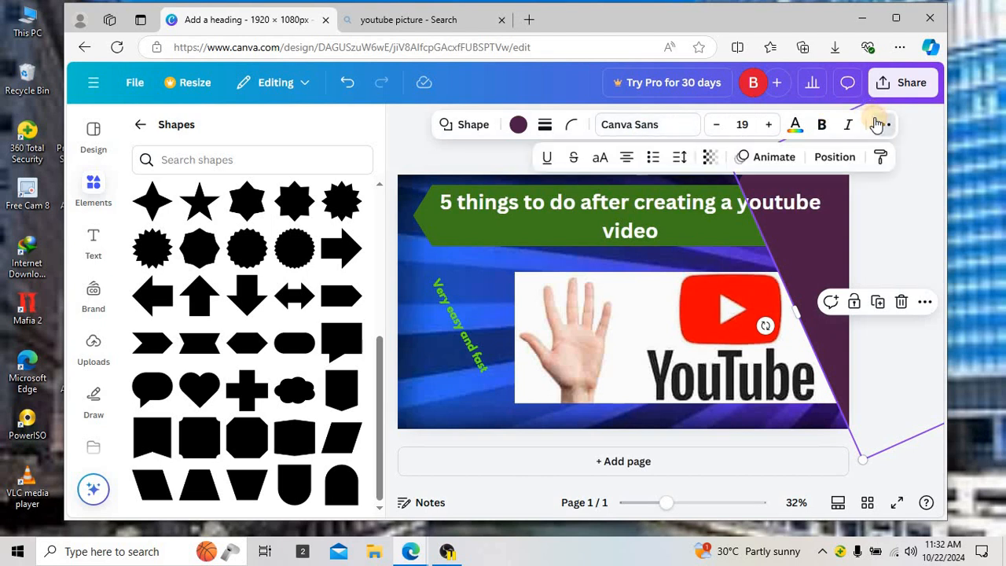
{"action": "left_click", "coordinate": [708, 159]}
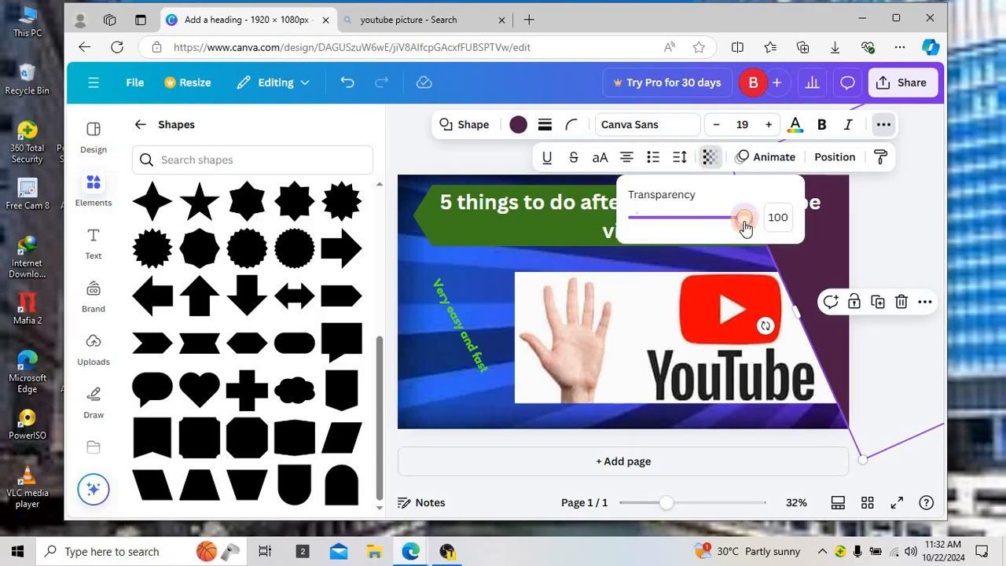
{"action": "left_click_drag", "start_coordinate": [742, 226], "coordinate": [713, 226]}
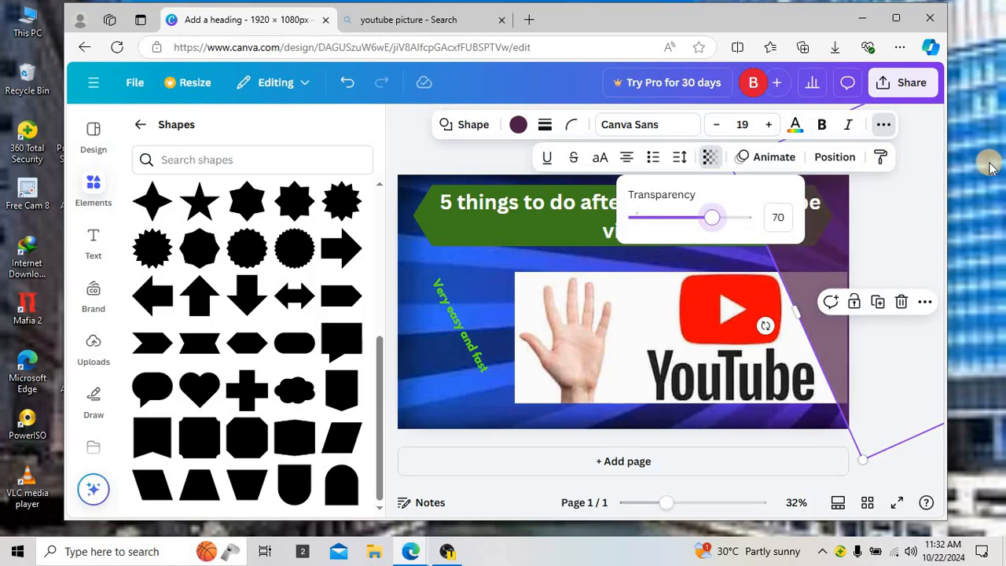
{"action": "left_click", "coordinate": [990, 167]}
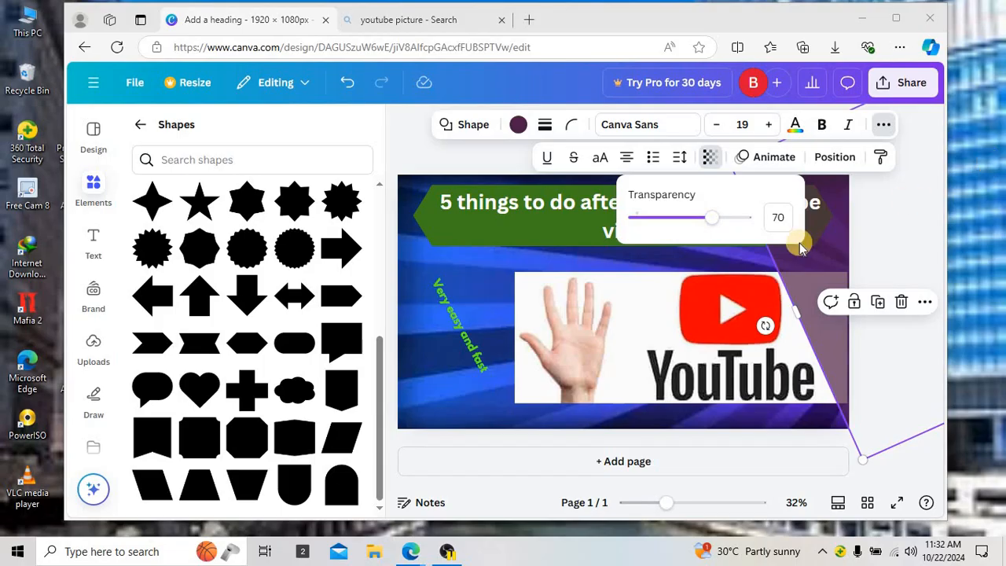
{"action": "left_click", "coordinate": [485, 495]}
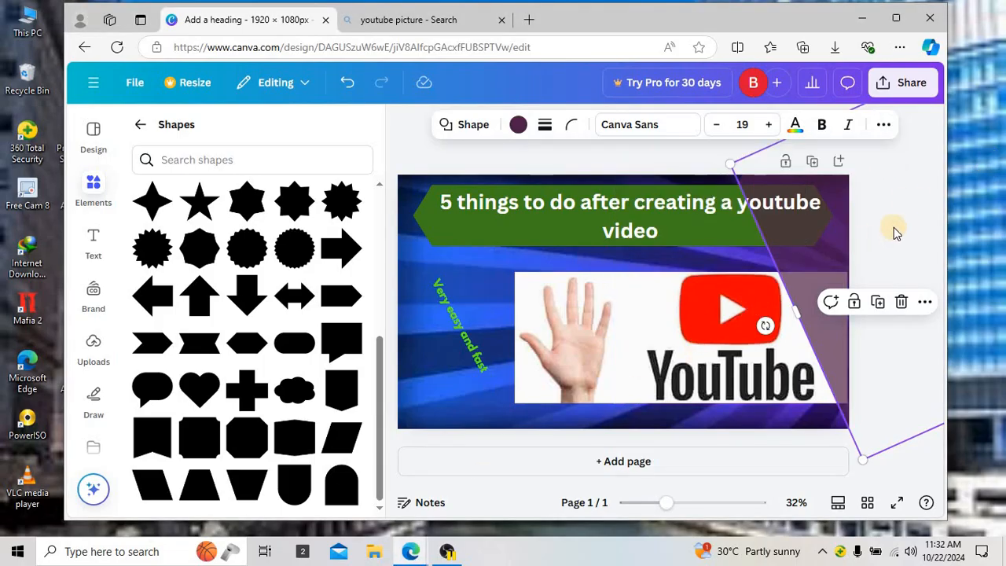
Lock the semi-transparent purple shape in place on the canvas.
{"action": "left_click", "coordinate": [881, 126]}
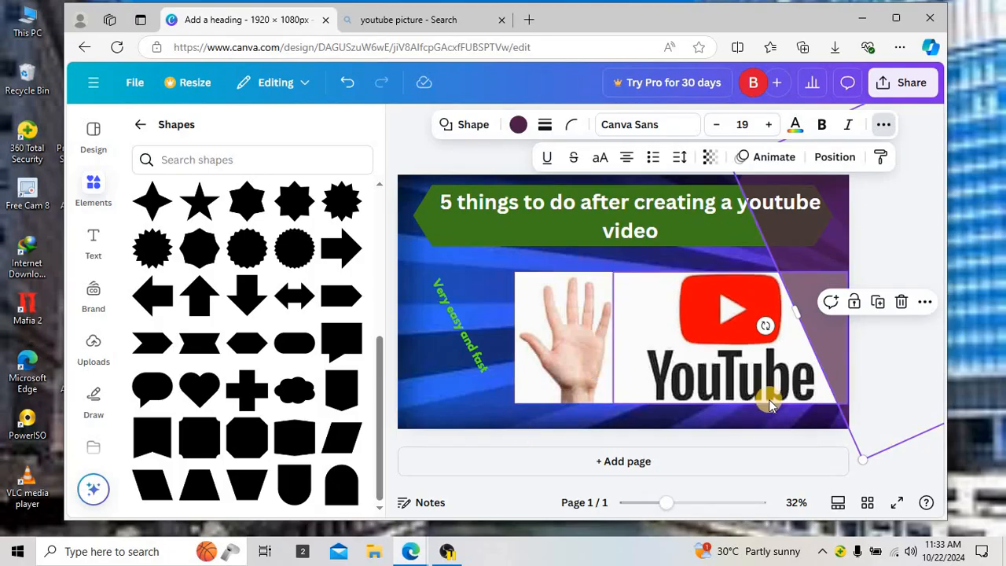
{"action": "left_click", "coordinate": [967, 223]}
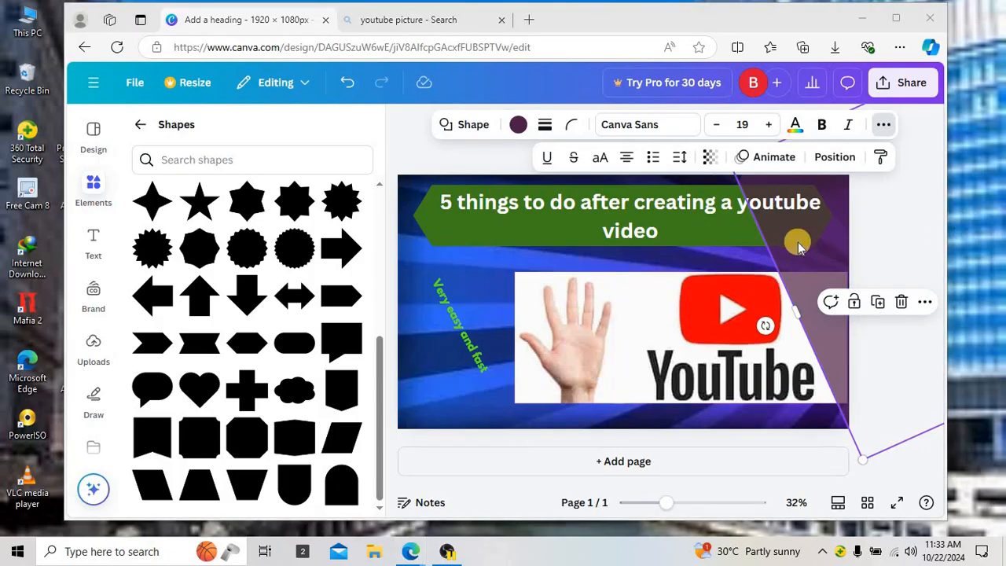
{"action": "left_click", "coordinate": [855, 306]}
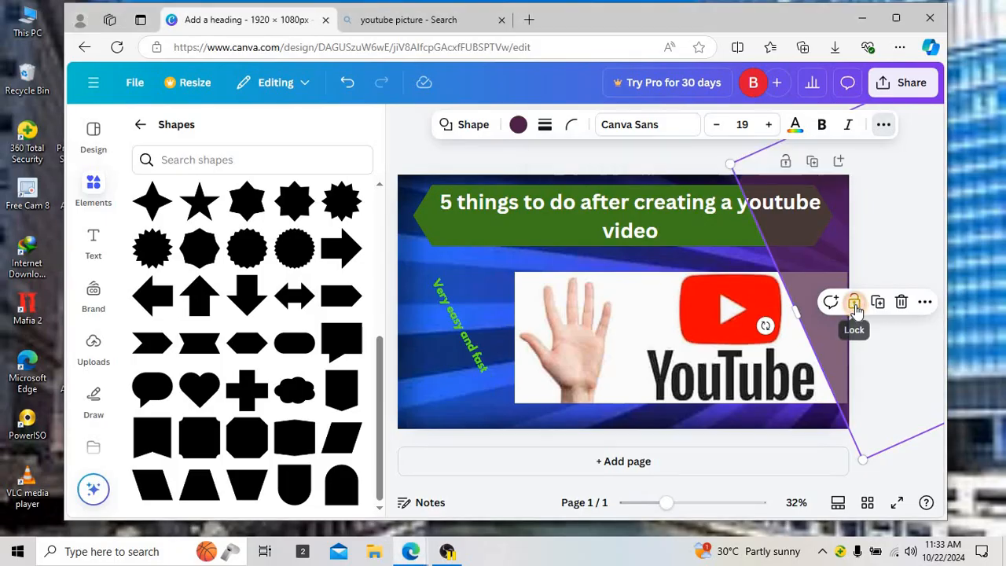
{"action": "left_click", "coordinate": [855, 305]}
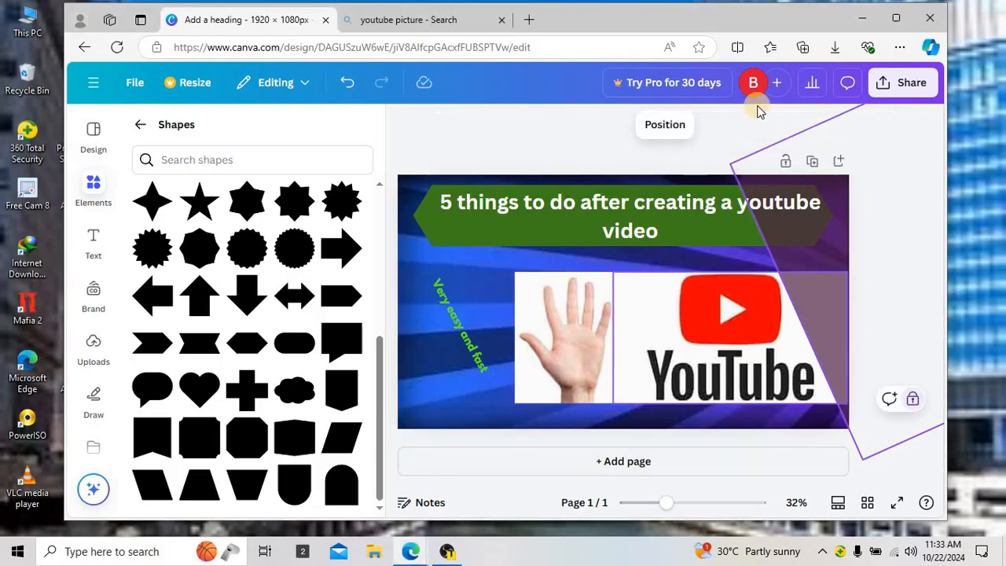
Add a right-leaning parallelogram from the shapes and place it over the "Very easy and fast" text.
{"action": "left_click_drag", "start_coordinate": [730, 22], "coordinate": [619, 37]}
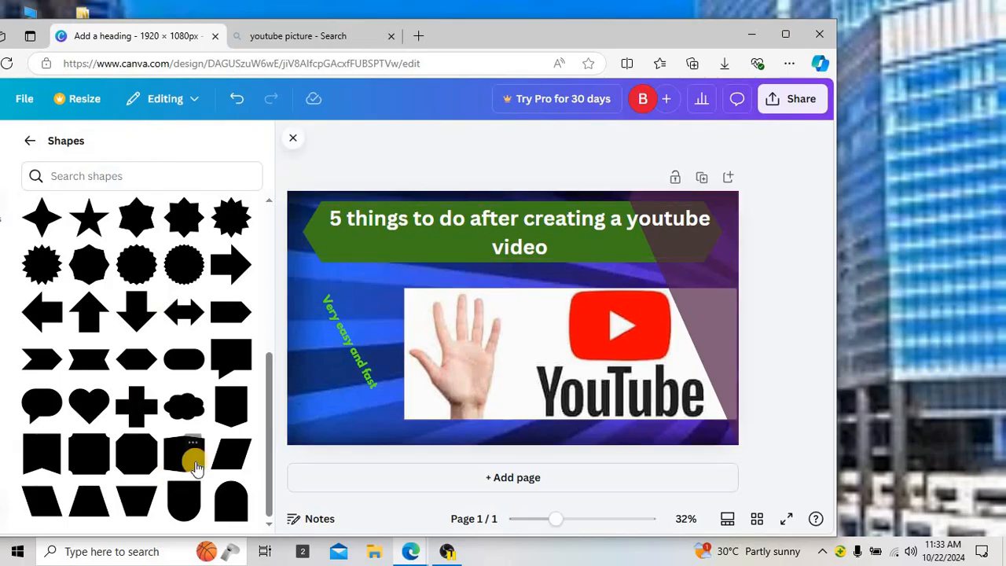
{"action": "left_click", "coordinate": [236, 445]}
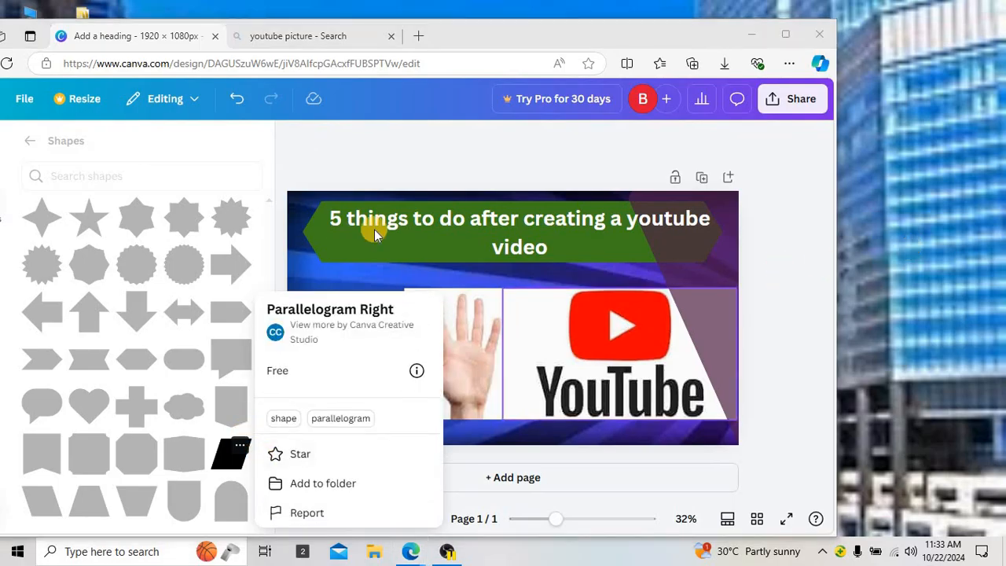
{"action": "left_click", "coordinate": [374, 162]}
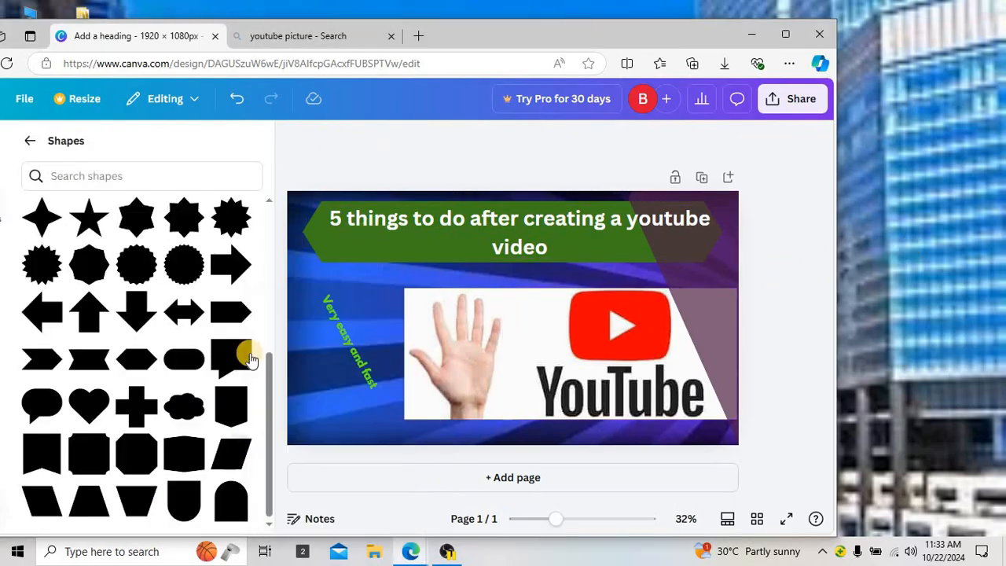
{"action": "left_click", "coordinate": [228, 451]}
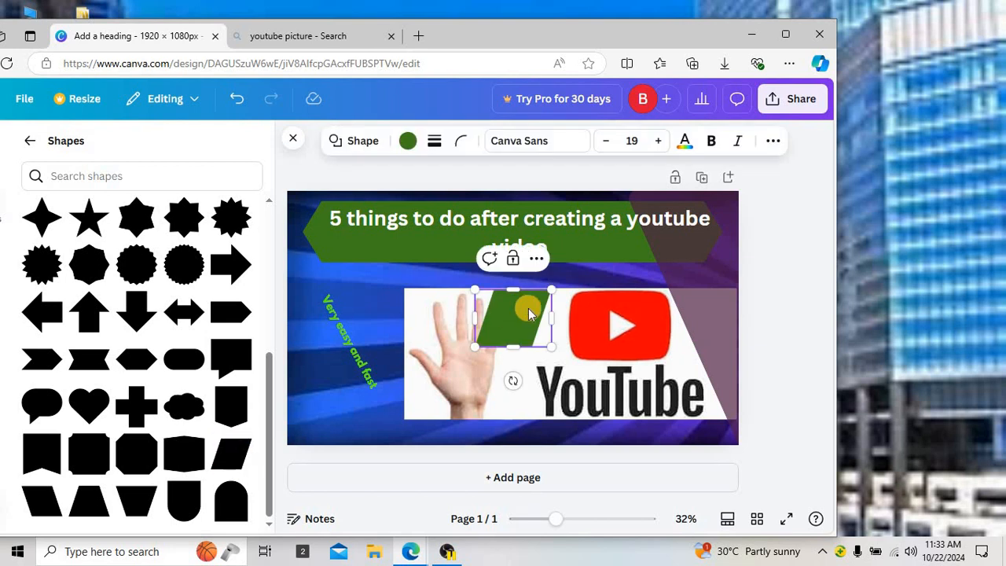
{"action": "left_click_drag", "start_coordinate": [523, 308], "coordinate": [366, 296]}
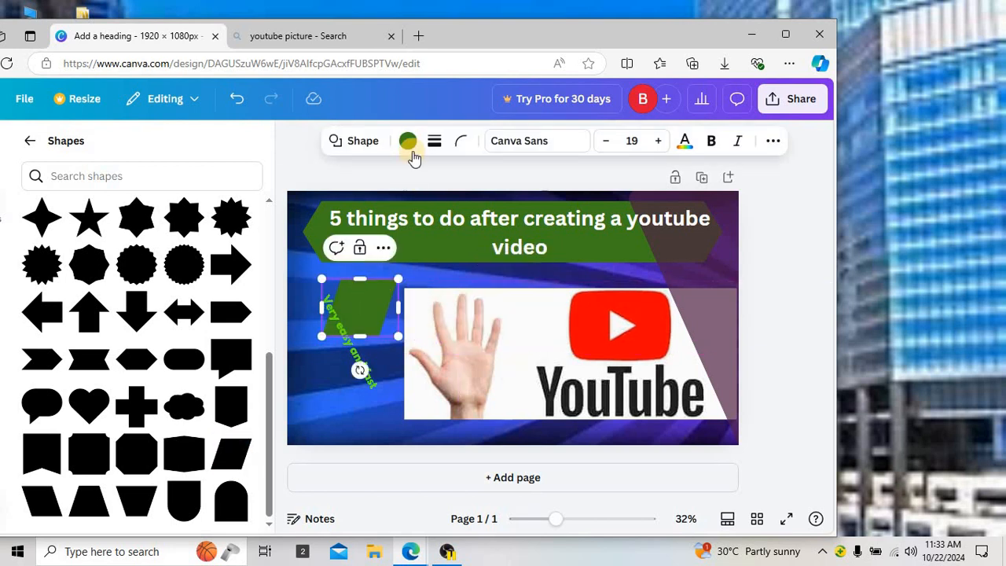
Color the parallelogram gray from the YouTube logo's photo colors and stretch it down past the page's lower edge.
{"action": "left_click", "coordinate": [408, 142]}
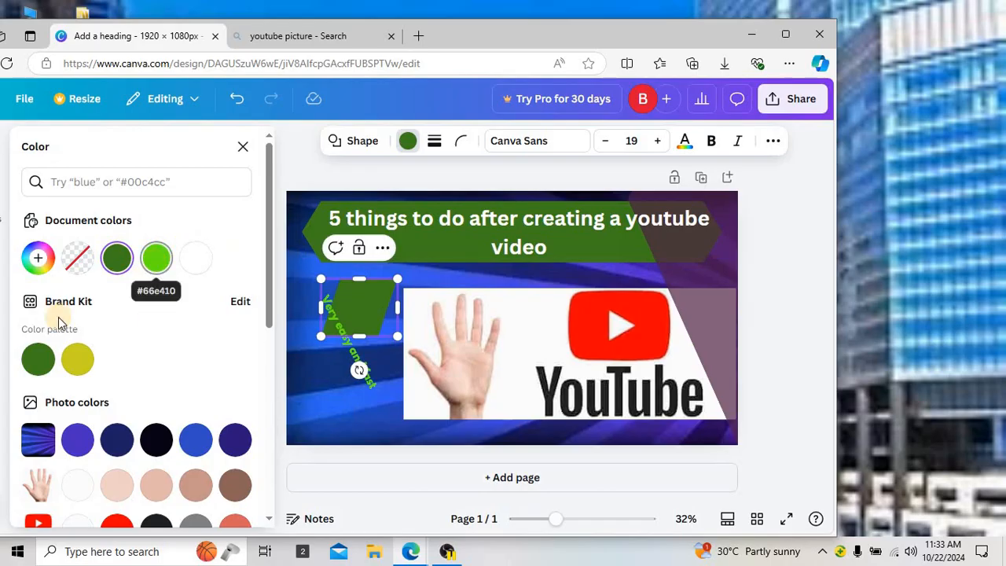
{"action": "left_click_drag", "start_coordinate": [266, 294], "coordinate": [267, 307]}
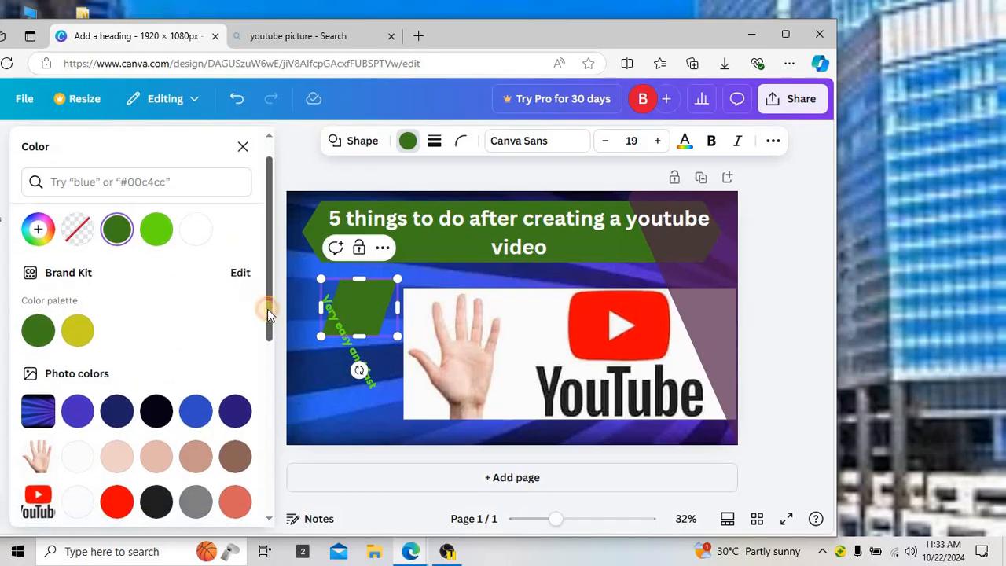
{"action": "left_click", "coordinate": [235, 455]}
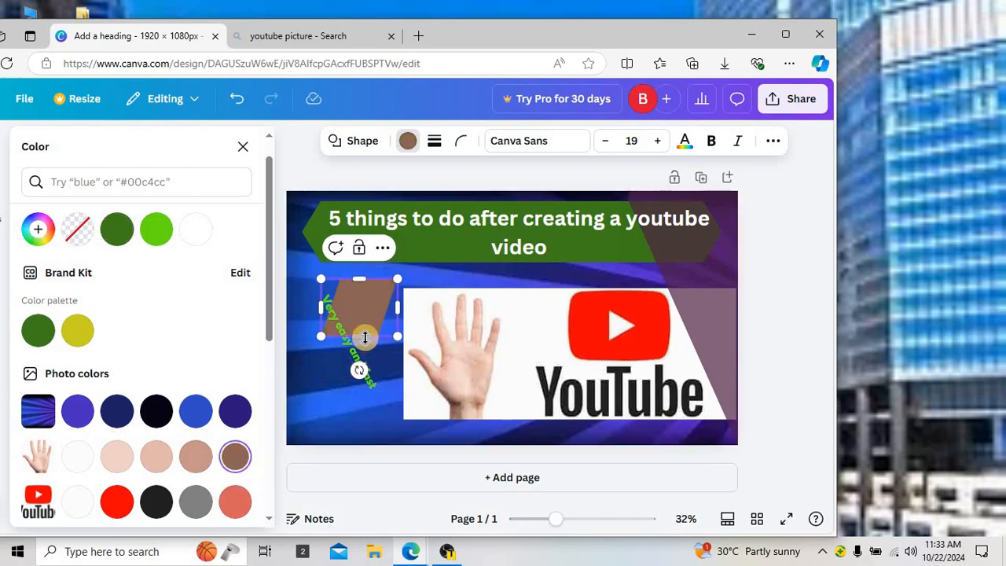
{"action": "left_click", "coordinate": [197, 501]}
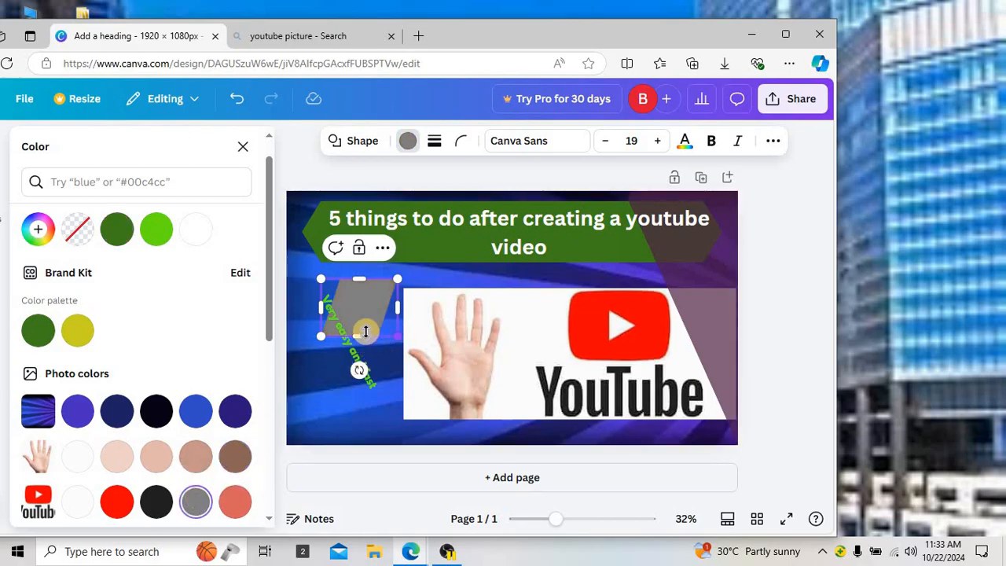
{"action": "left_click_drag", "start_coordinate": [361, 334], "coordinate": [360, 485]}
{"action": "scroll", "coordinate": [271, 426], "scroll_direction": "down", "scroll_amount": 5}
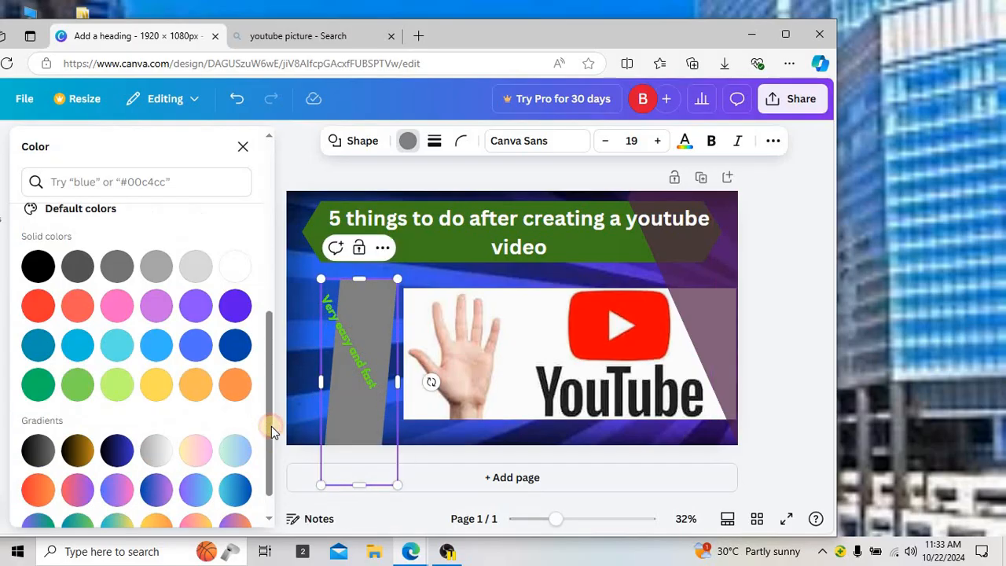
Move, rotate and enlarge the gray parallelogram to cover the canvas's left side, with its slanted edge parallel to the diagonal text.
{"action": "mouse_move", "coordinate": [429, 382]}
{"action": "left_mouse_down"}
{"action": "mouse_move", "coordinate": [410, 378]}
{"action": "mouse_move", "coordinate": [456, 385]}
{"action": "mouse_move", "coordinate": [462, 406]}
{"action": "mouse_move", "coordinate": [433, 402]}
{"action": "left_mouse_up"}
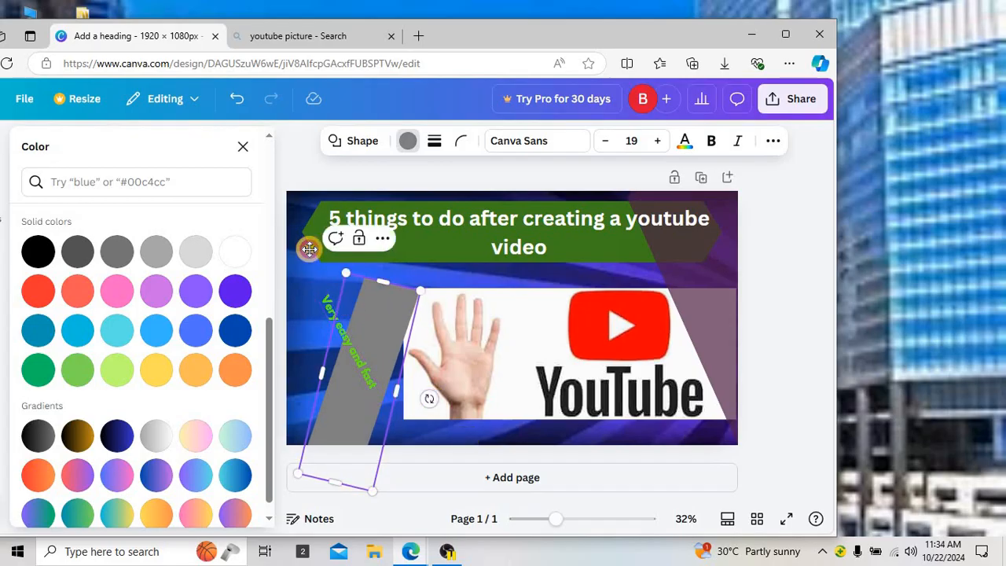
{"action": "left_click_drag", "start_coordinate": [385, 332], "coordinate": [304, 246]}
{"action": "left_click_drag", "start_coordinate": [300, 382], "coordinate": [341, 481]}
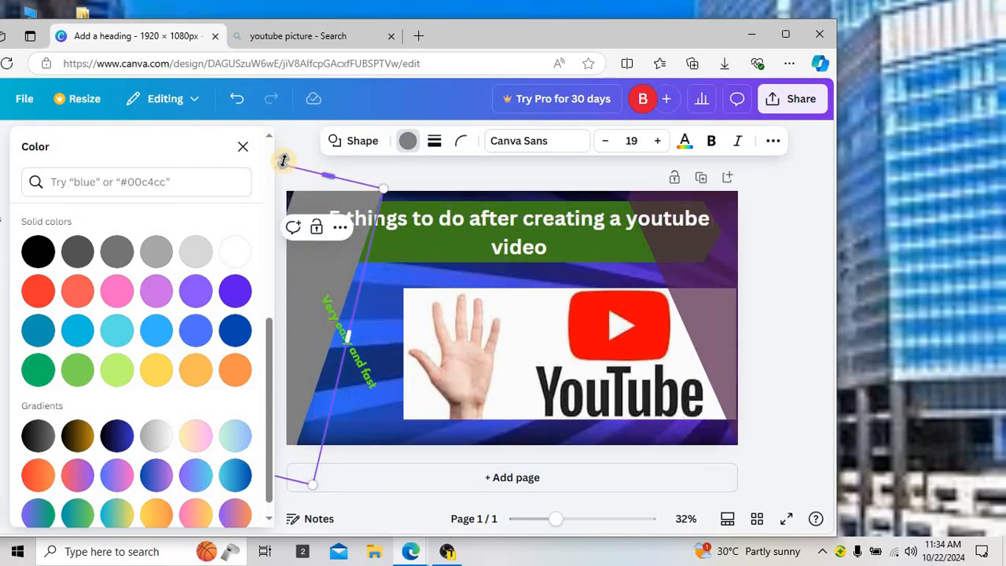
{"action": "left_click_drag", "start_coordinate": [275, 160], "coordinate": [357, 275]}
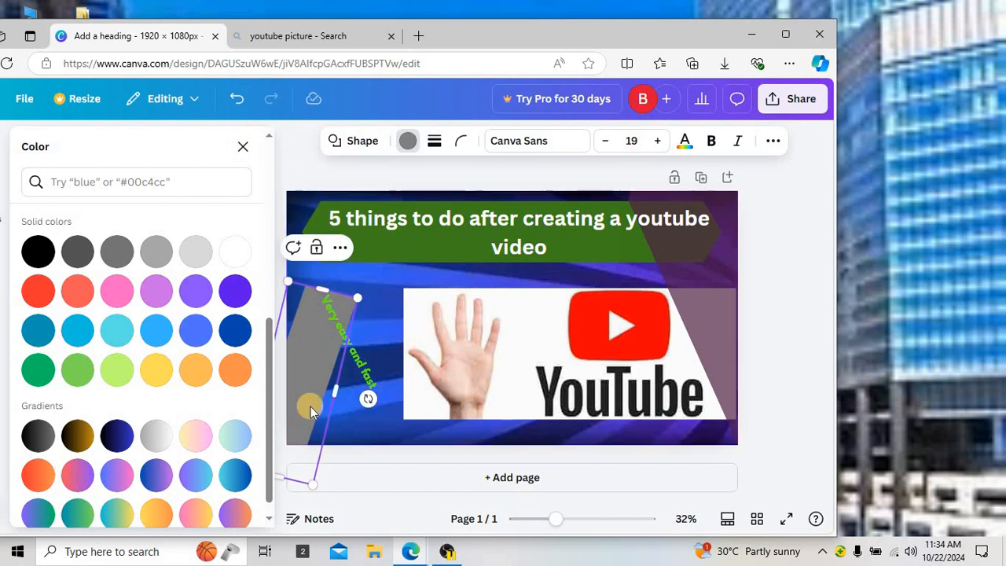
{"action": "left_click_drag", "start_coordinate": [366, 396], "coordinate": [409, 333]}
{"action": "left_click_drag", "start_coordinate": [293, 278], "coordinate": [284, 185]}
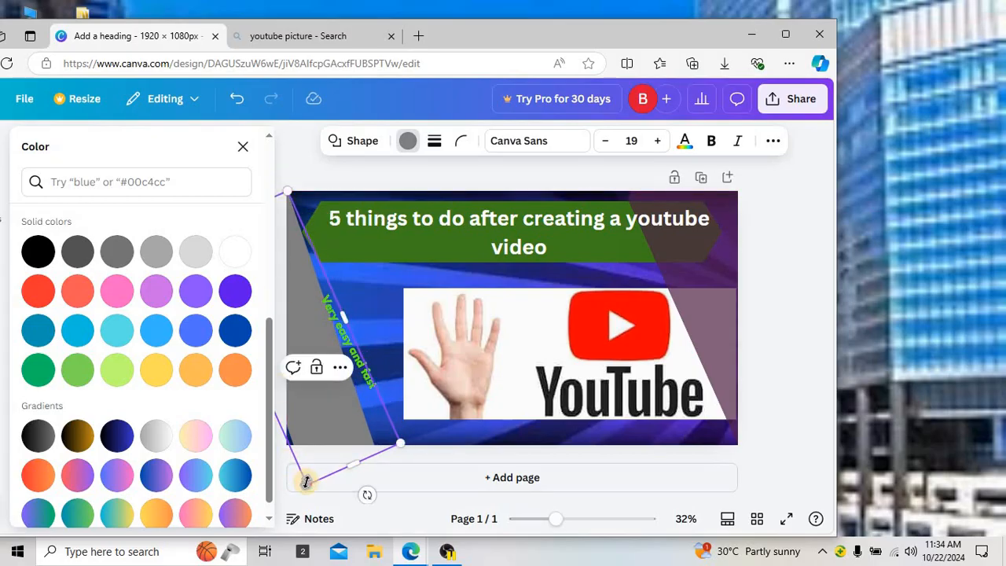
Stretch the gray parallelogram further past the page's lower edge and set its transparency to 70.
{"action": "left_click_drag", "start_coordinate": [299, 490], "coordinate": [291, 520]}
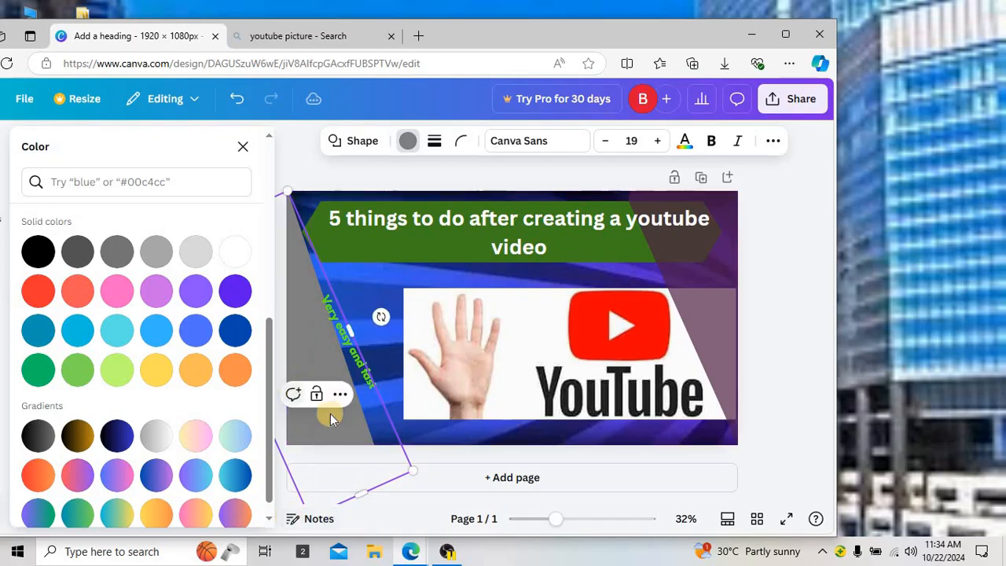
{"action": "left_click", "coordinate": [768, 141]}
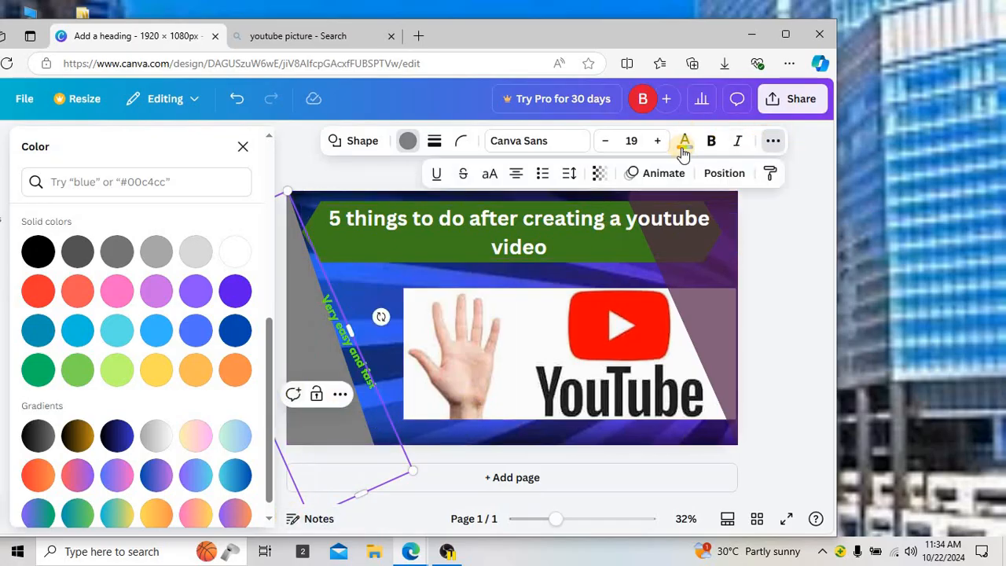
{"action": "left_click", "coordinate": [598, 174]}
{"action": "left_click_drag", "start_coordinate": [633, 238], "coordinate": [603, 240]}
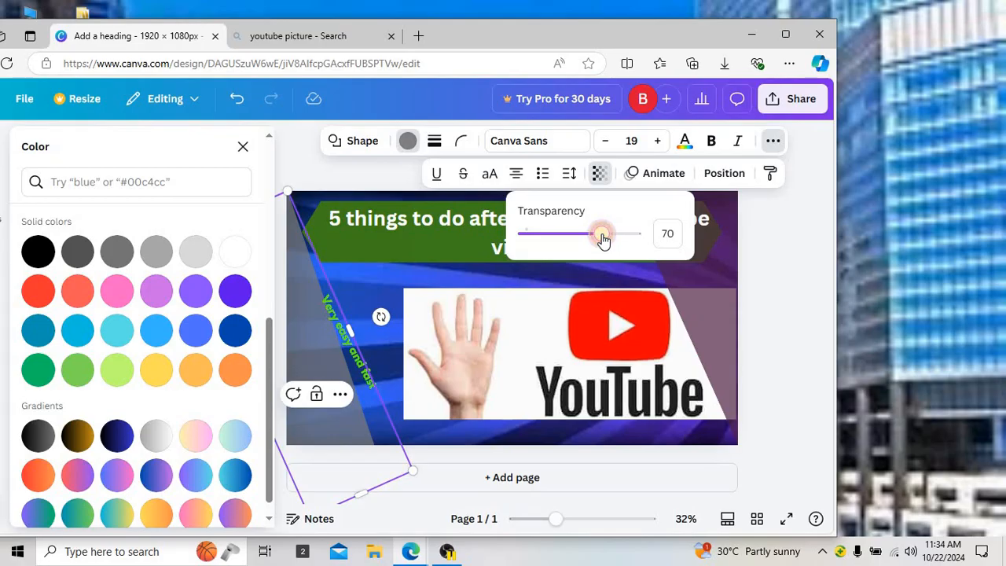
Lock the semi-transparent gray parallelogram in place on the canvas.
{"action": "left_click", "coordinate": [923, 214]}
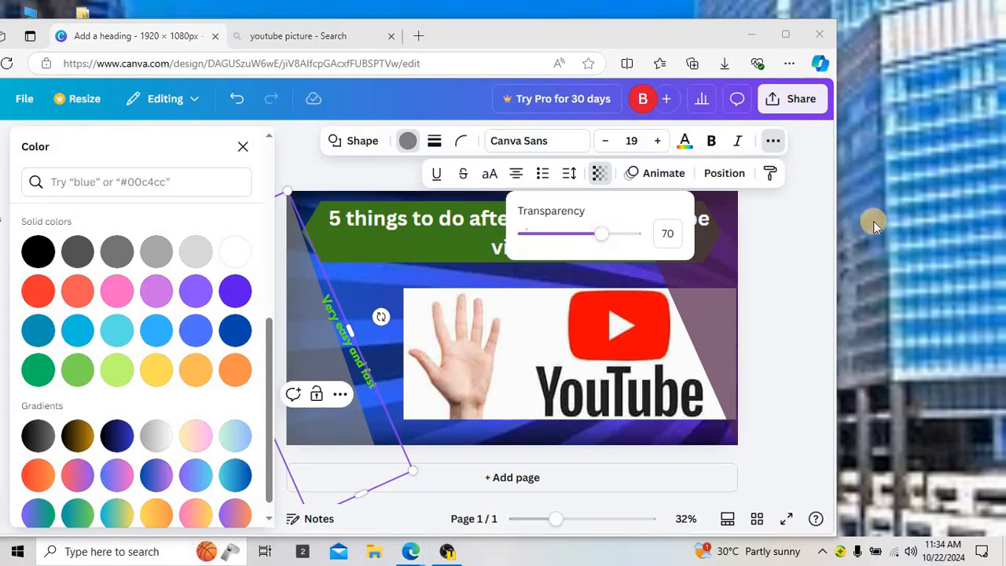
{"action": "left_click", "coordinate": [414, 401]}
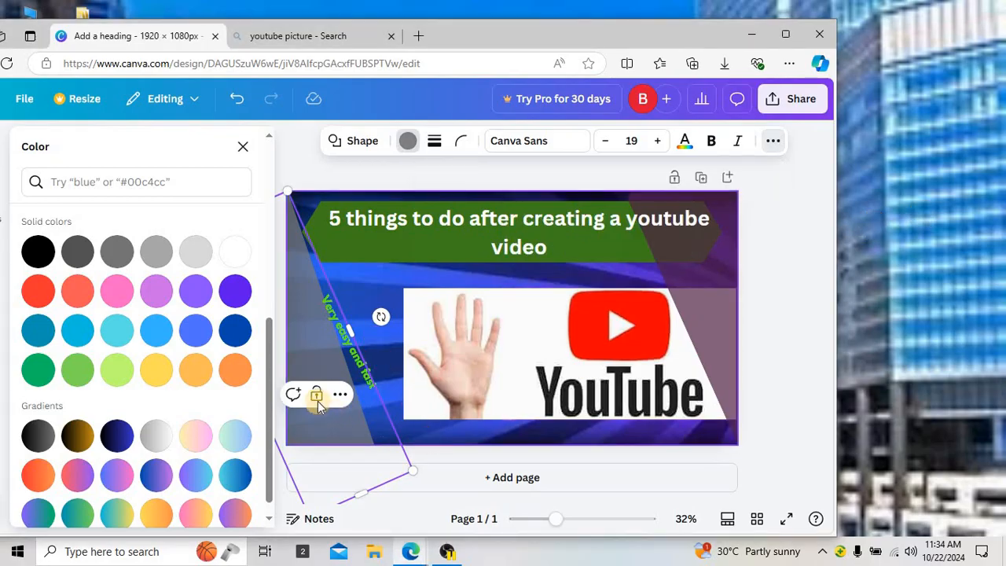
{"action": "left_click", "coordinate": [316, 398]}
Rotate the "Very easy and fast" text parallel to the gray shape's slanted edge and move it onto that shape.
{"action": "left_click_drag", "start_coordinate": [364, 370], "coordinate": [391, 386]}
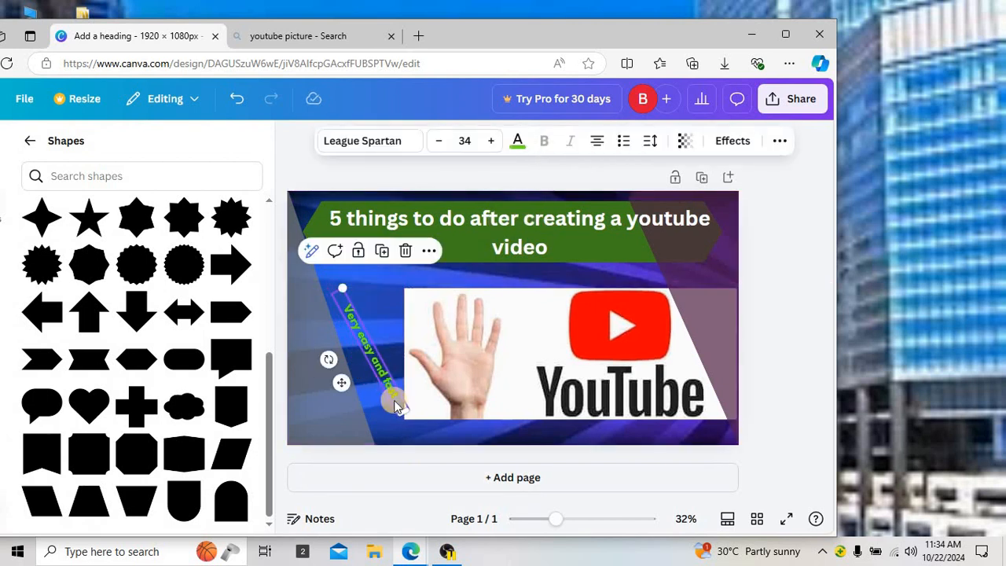
{"action": "left_click_drag", "start_coordinate": [329, 356], "coordinate": [314, 354]}
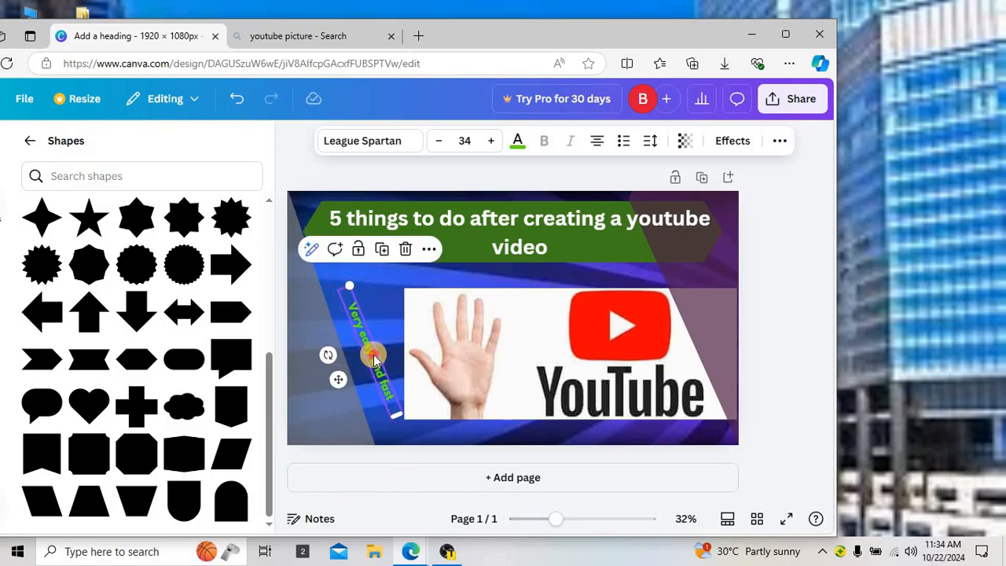
{"action": "left_click_drag", "start_coordinate": [375, 358], "coordinate": [323, 364]}
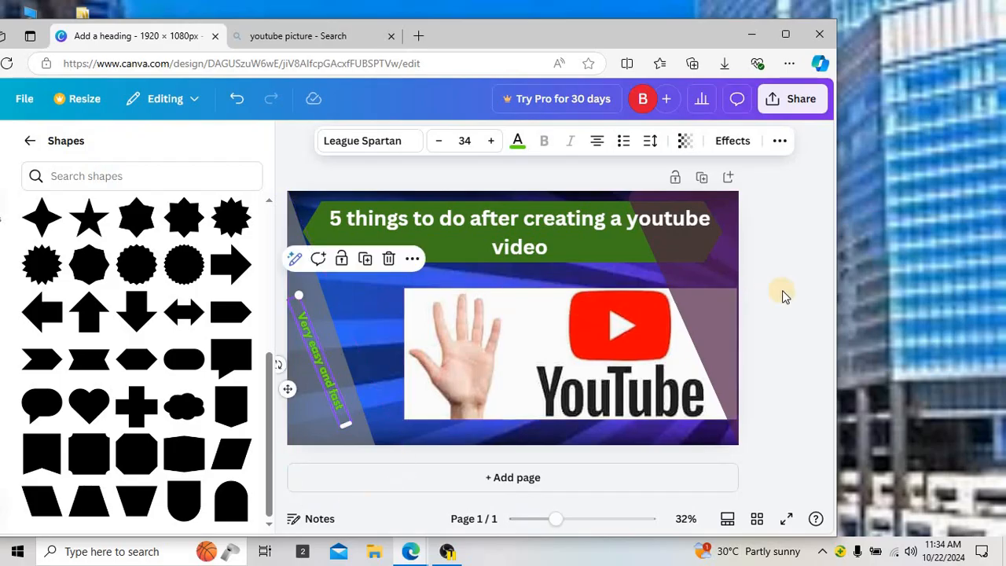
{"action": "left_click", "coordinate": [363, 504]}
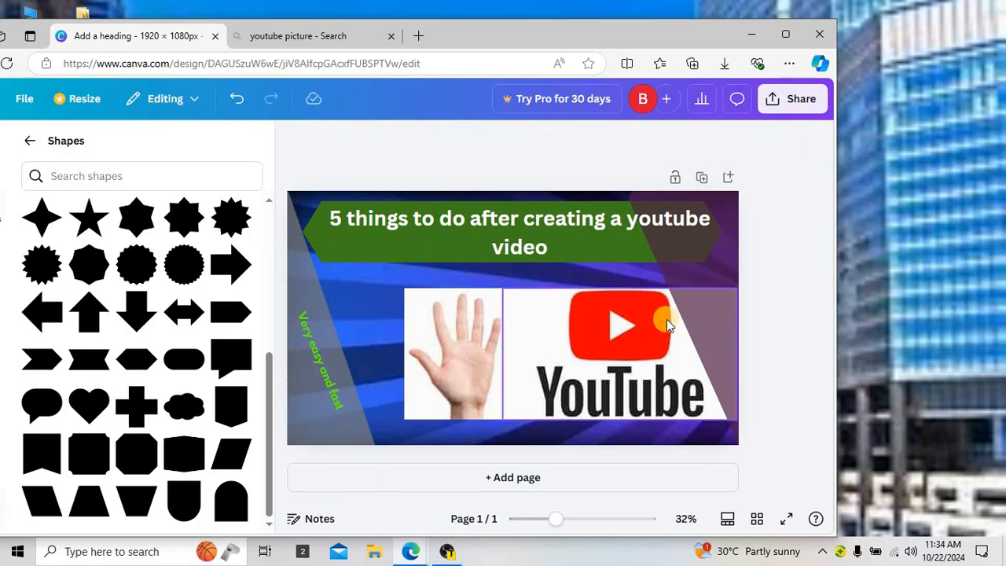